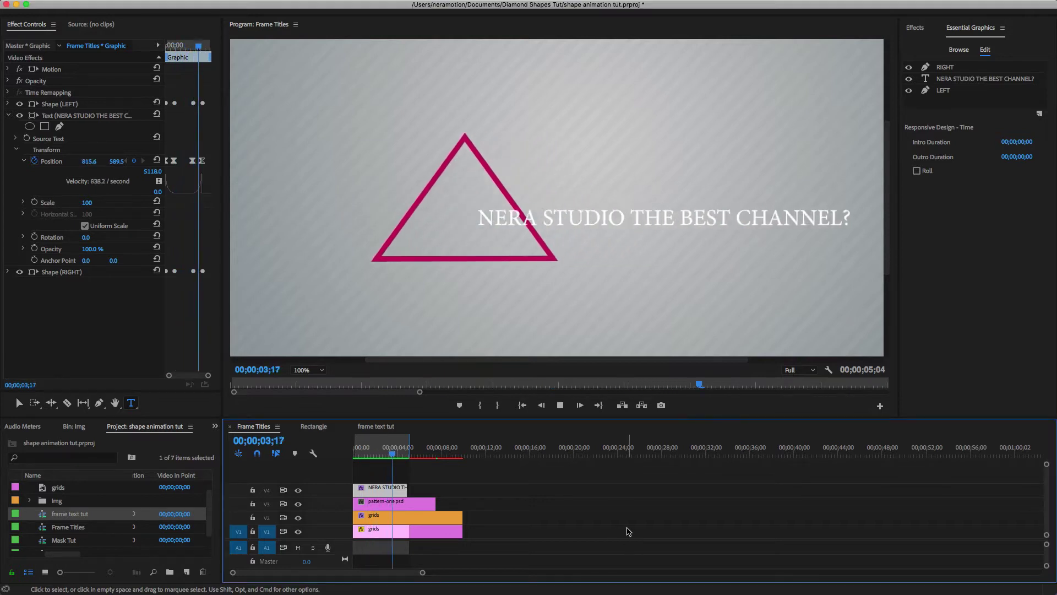
Open the Rectangle sequence and play its finished shape and text animation
left_click(629, 531)
left_click(320, 427)
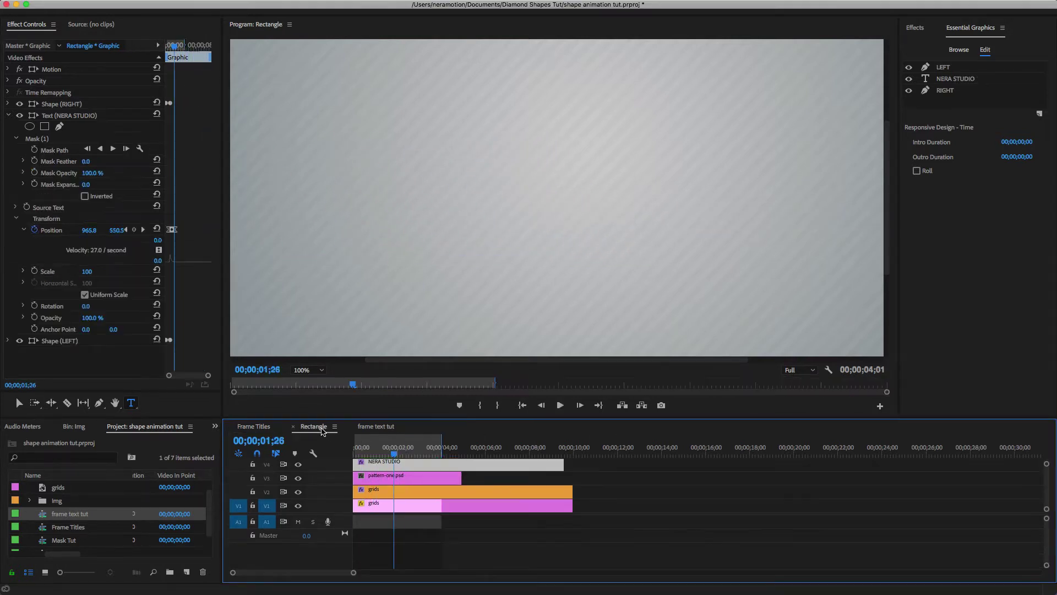
key("space")
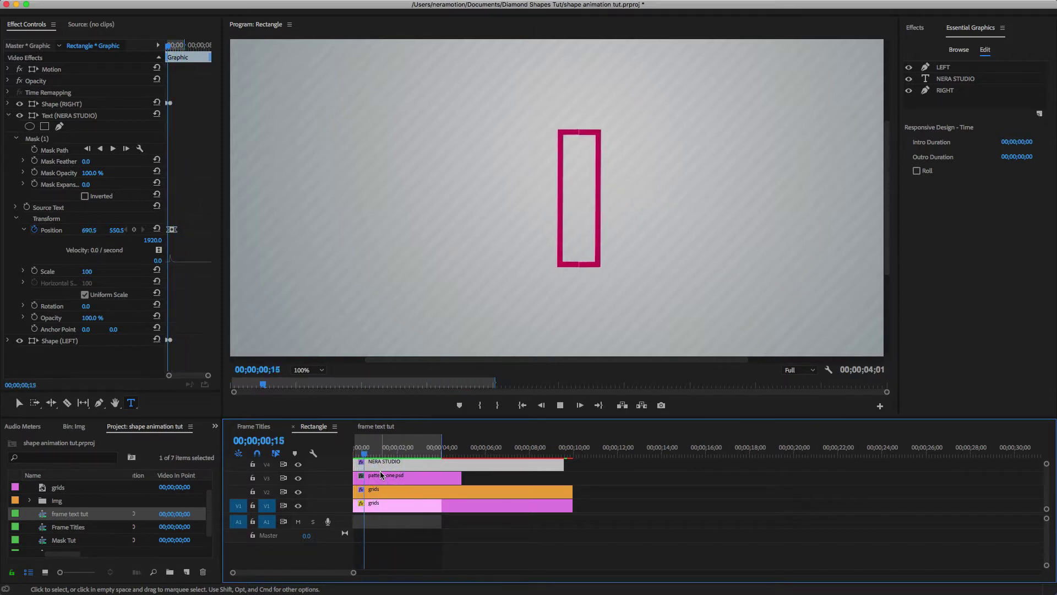
left_click(537, 542)
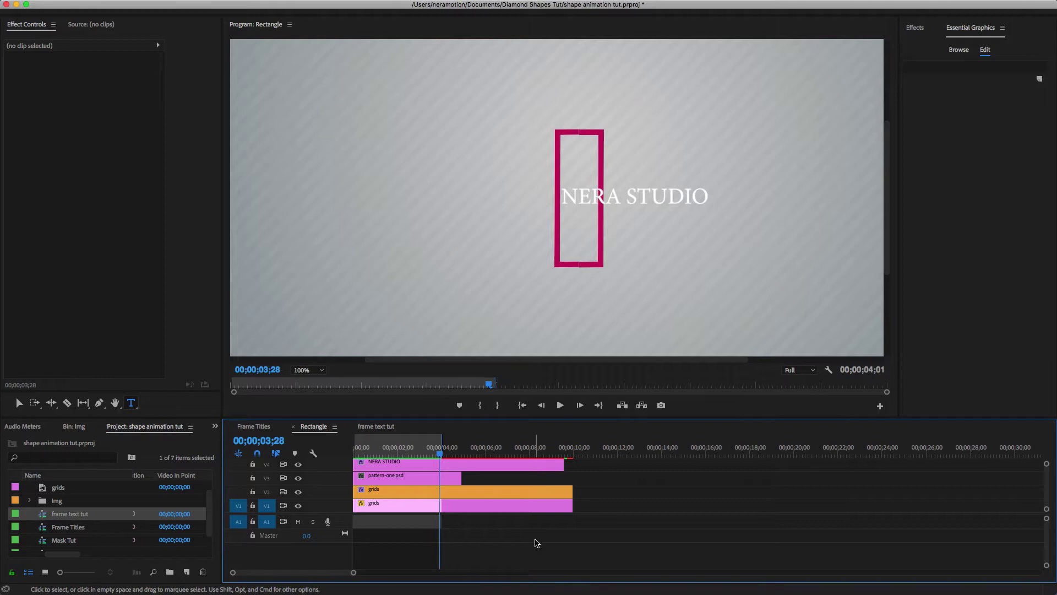
Return to the Frame Titles sequence and examine the triangle title at 00;00;02;16
left_click(253, 426)
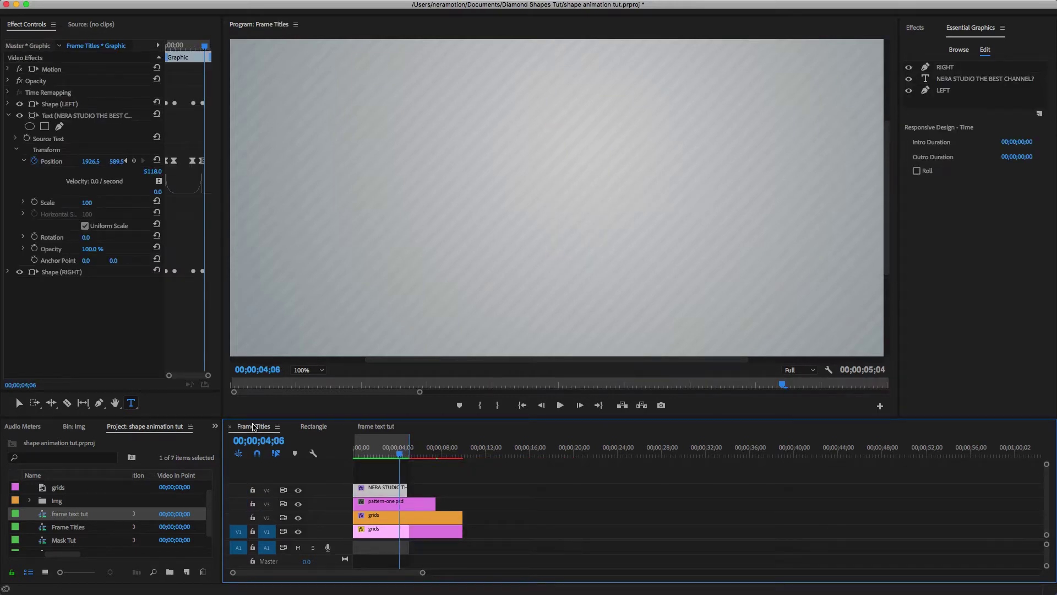
left_click_drag(399, 453, 381, 457)
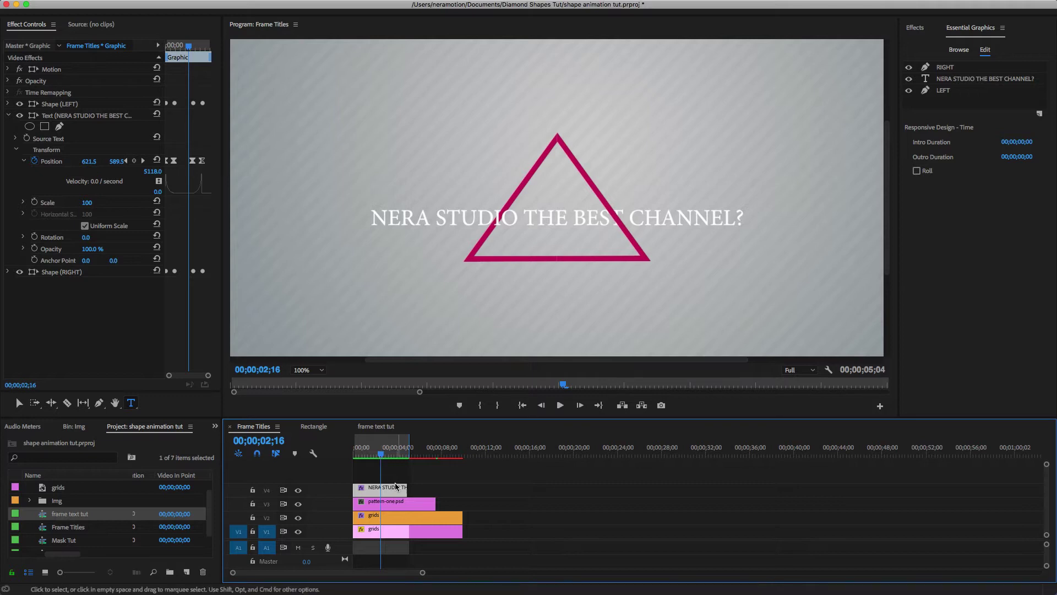
right_click(393, 491)
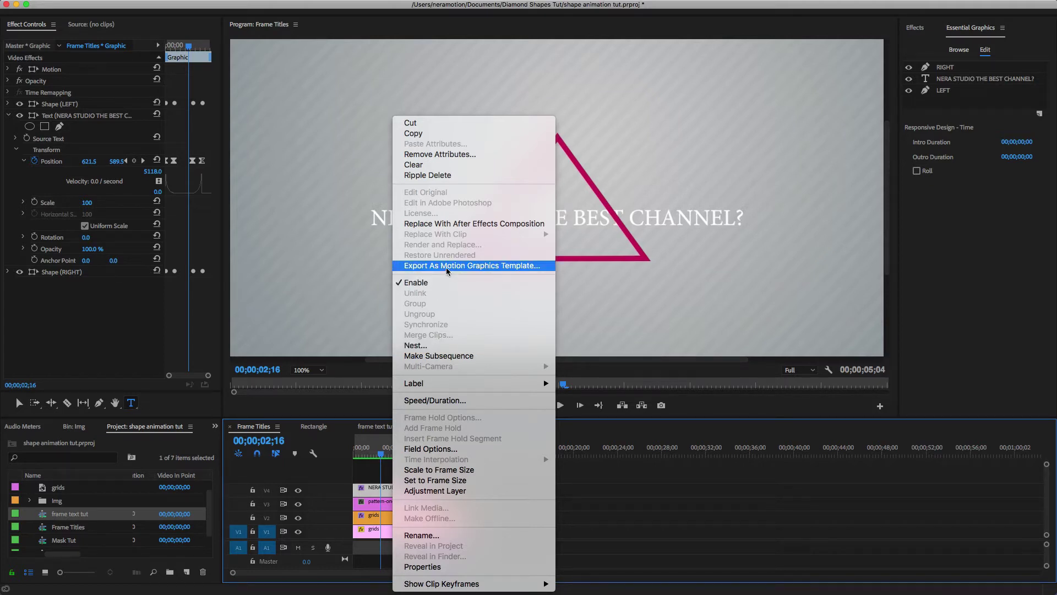
left_click(607, 508)
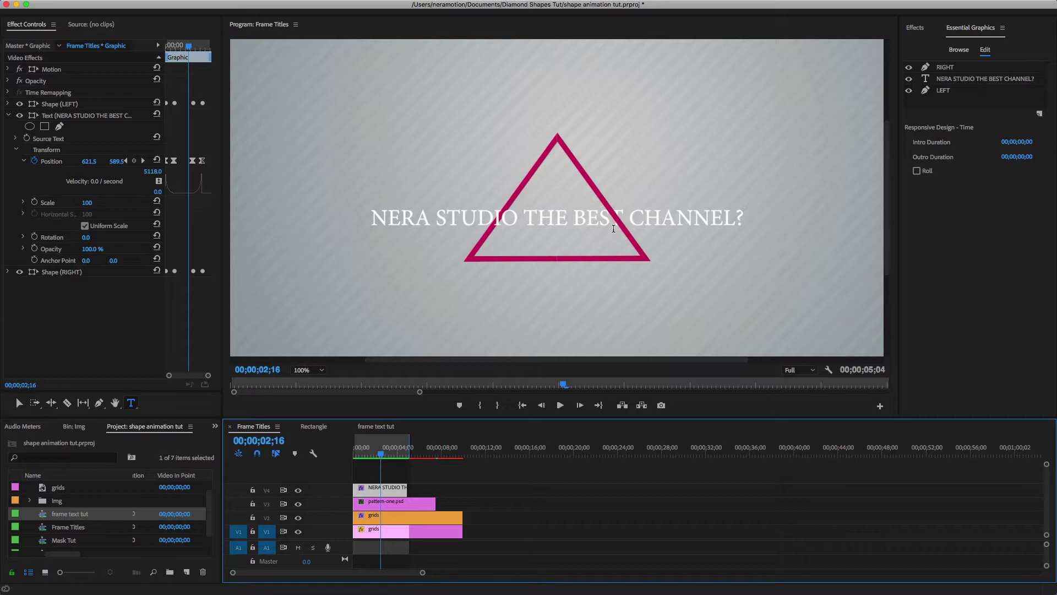
key("cmd+s")
In the frame text tut sequence, draw a closed triangle outline with the Pen tool and center it vertically in the frame
left_click(376, 427)
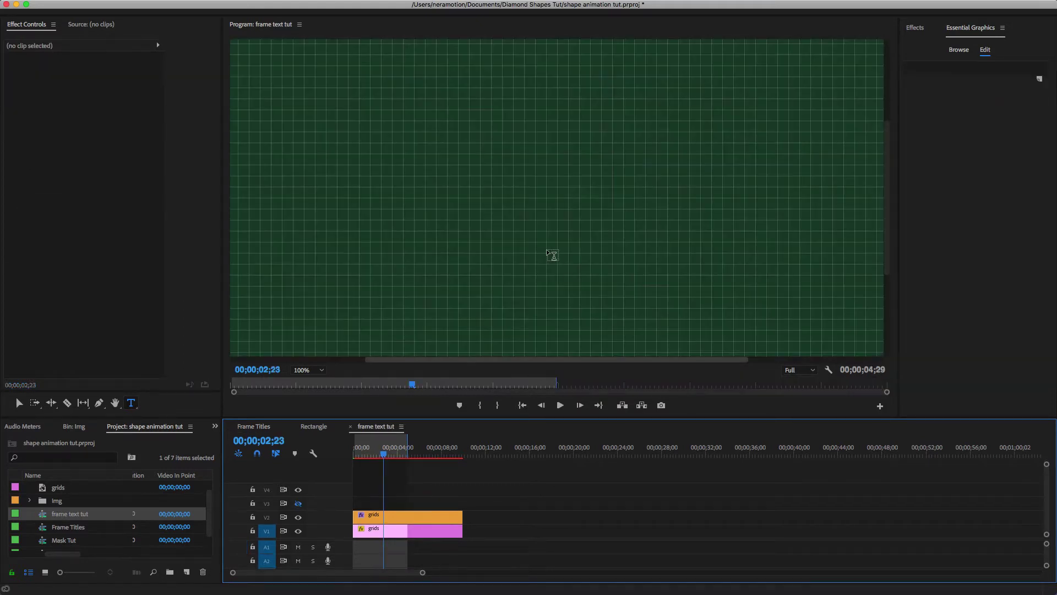
key("p")
left_click(557, 120)
left_click(623, 231)
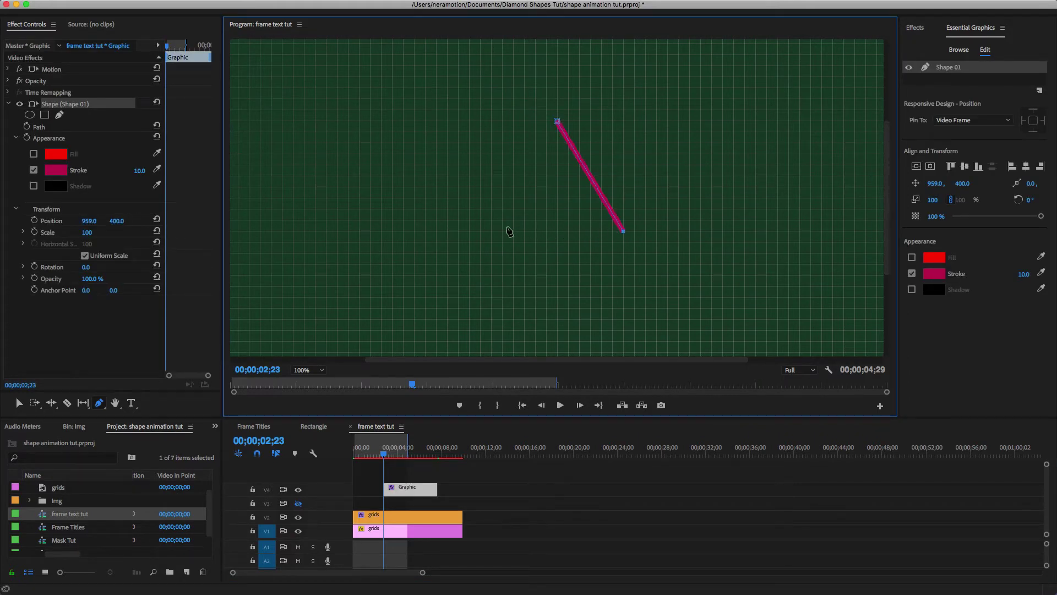
left_click(490, 232)
left_click(556, 120)
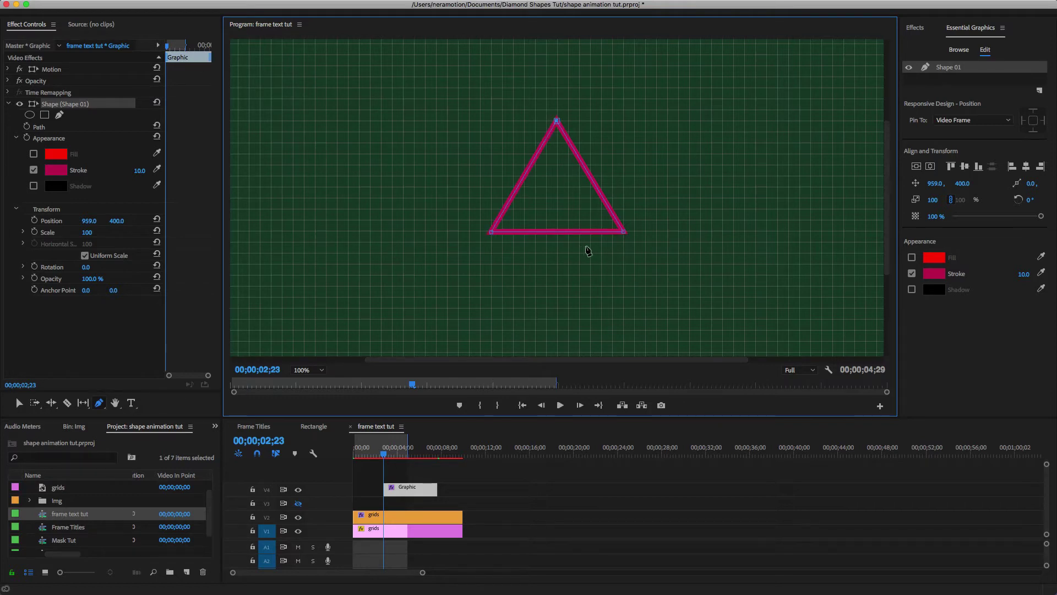
left_click(930, 166)
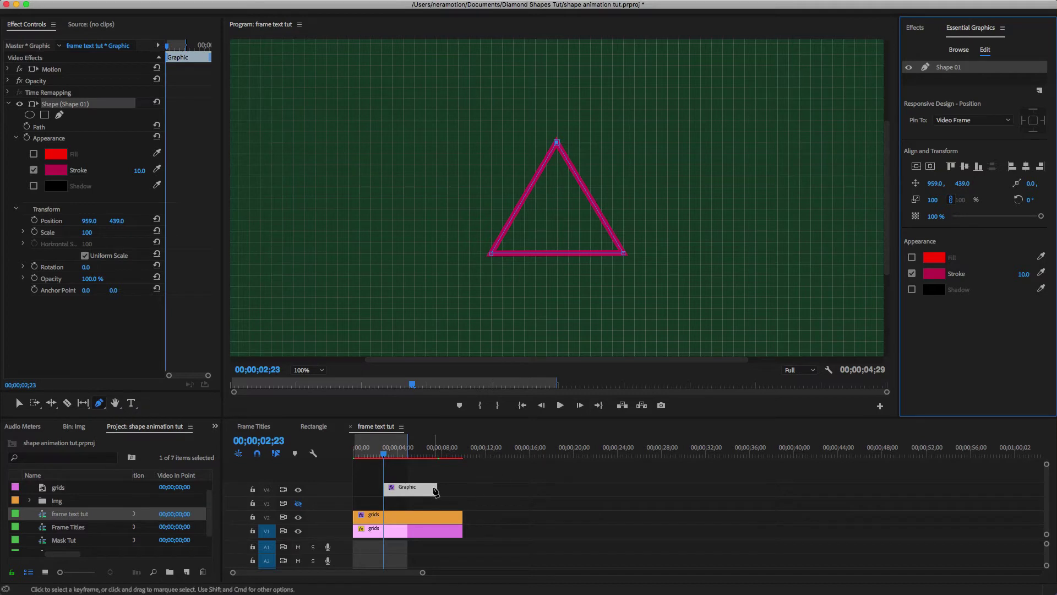
Move the triangle's Graphic clip to the start of track V3, enable that track's output, and extend the clip to match the grids clips
left_click_drag(431, 490, 328, 505)
left_click(298, 503)
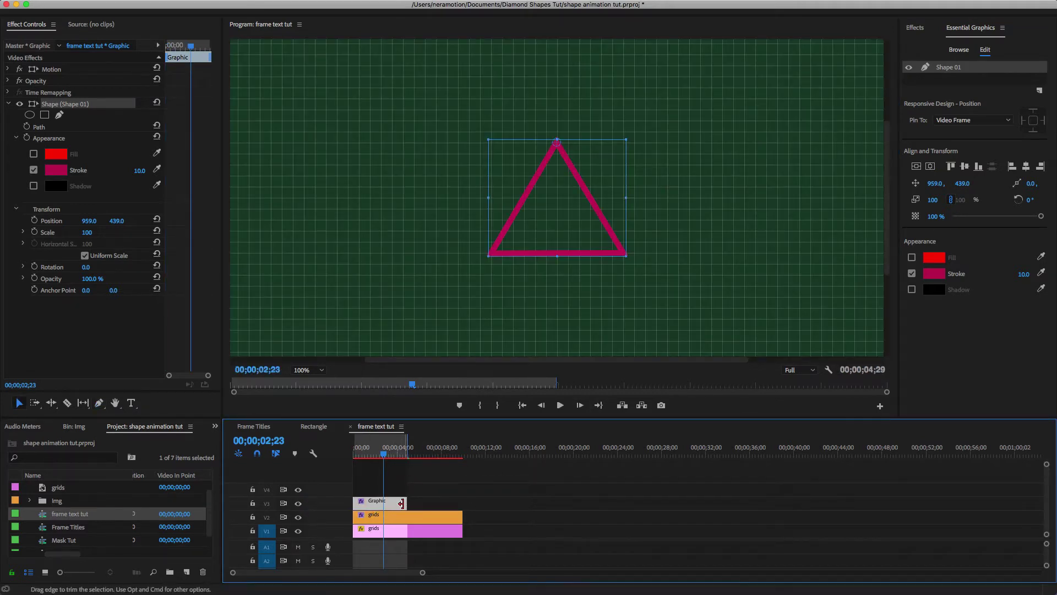
left_click_drag(407, 503, 462, 503)
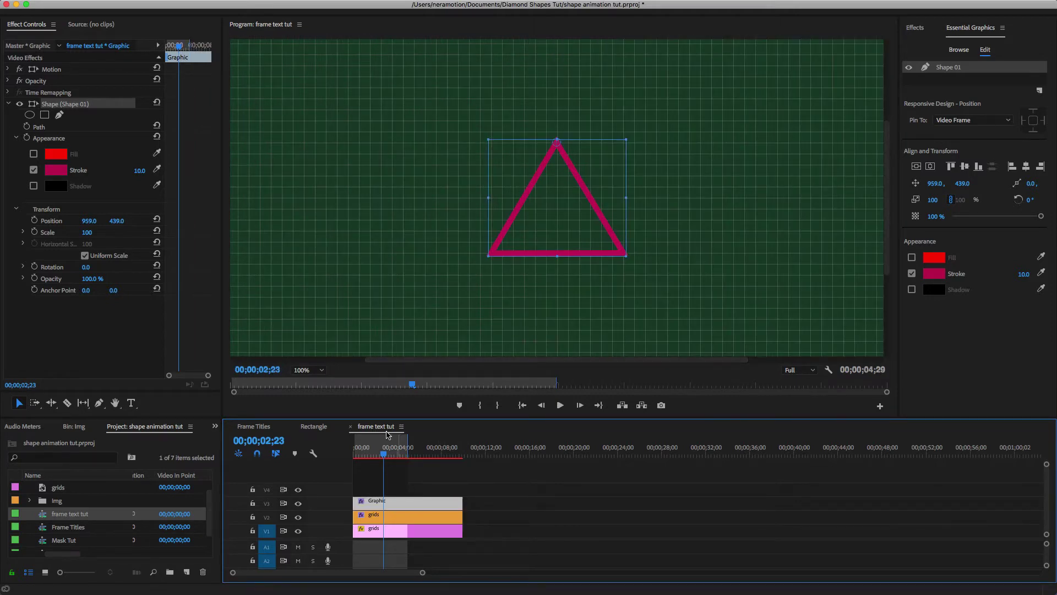
Fit the whole frame in the program view and add a Position keyframe for the triangle at 00;00;01;00
left_click(311, 371)
left_click(312, 380)
left_click(258, 440)
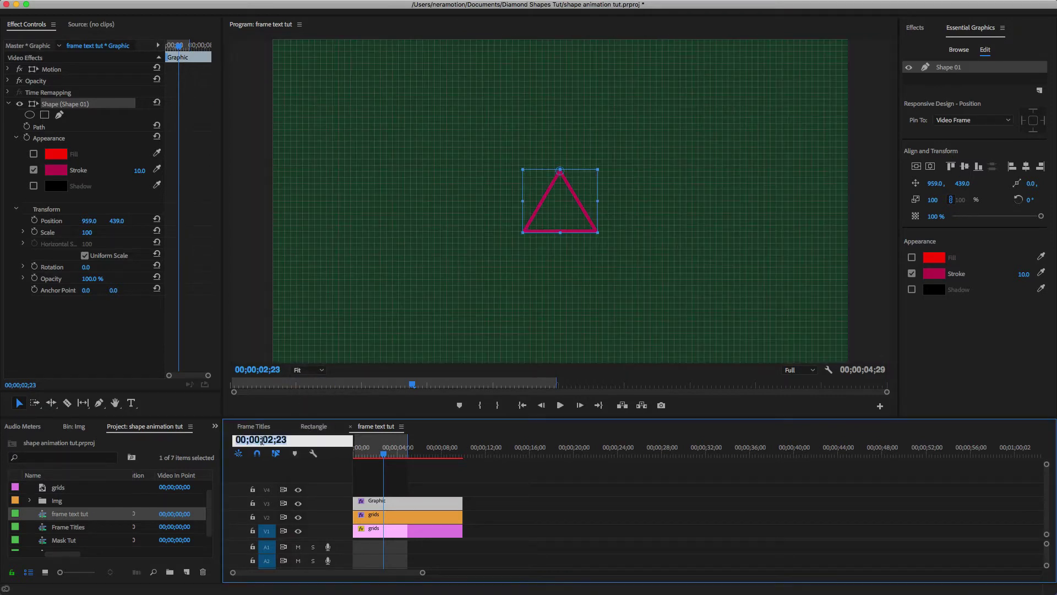
type("100")
key("Return")
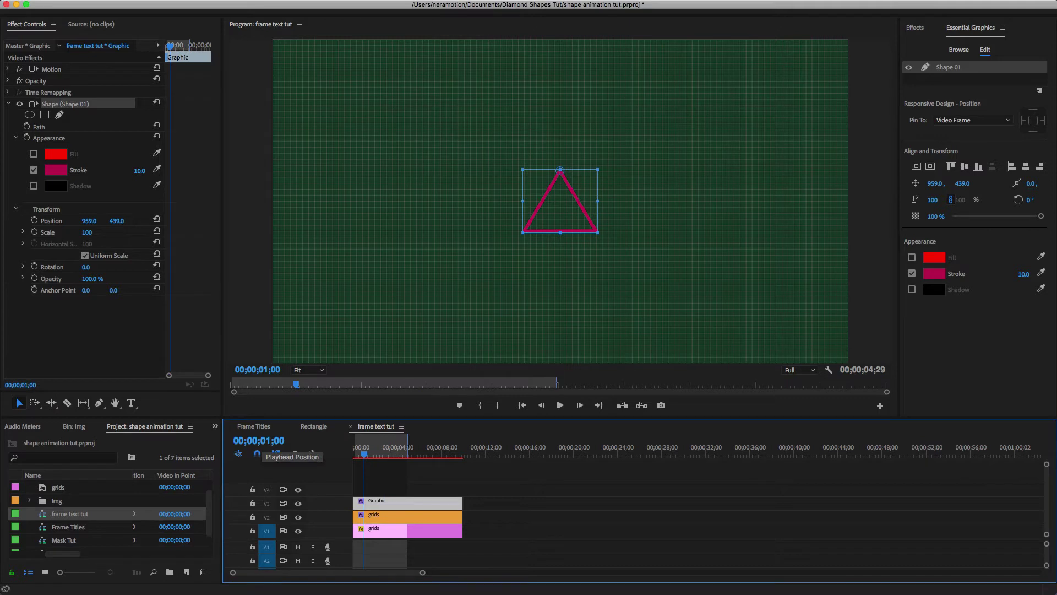
left_click(34, 221)
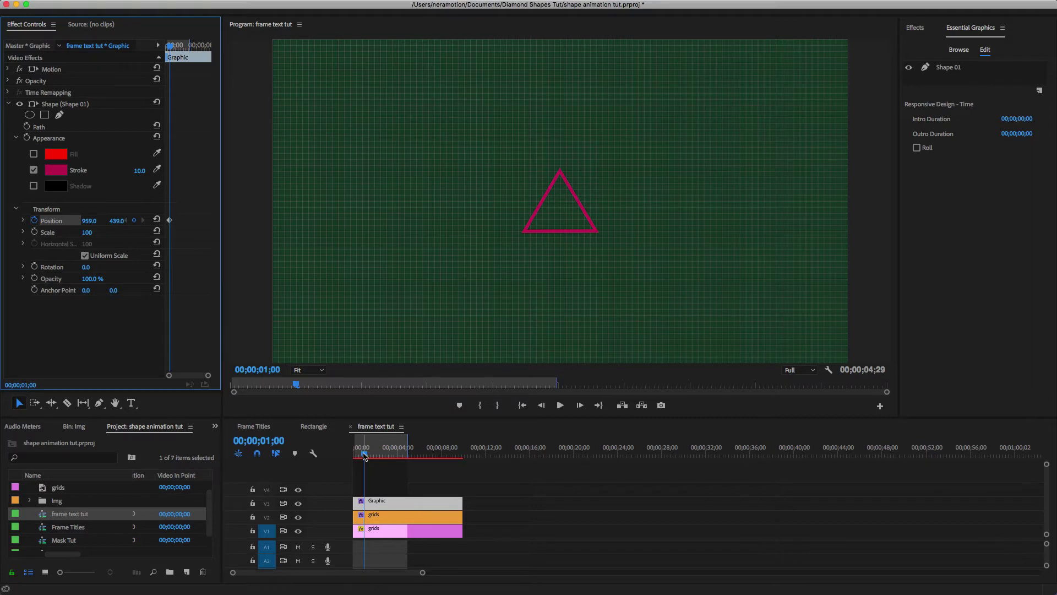
At 00;00;00;00, set the triangle's horizontal position to 2023 so it starts beyond the frame's right edge
left_click_drag(364, 455, 355, 456)
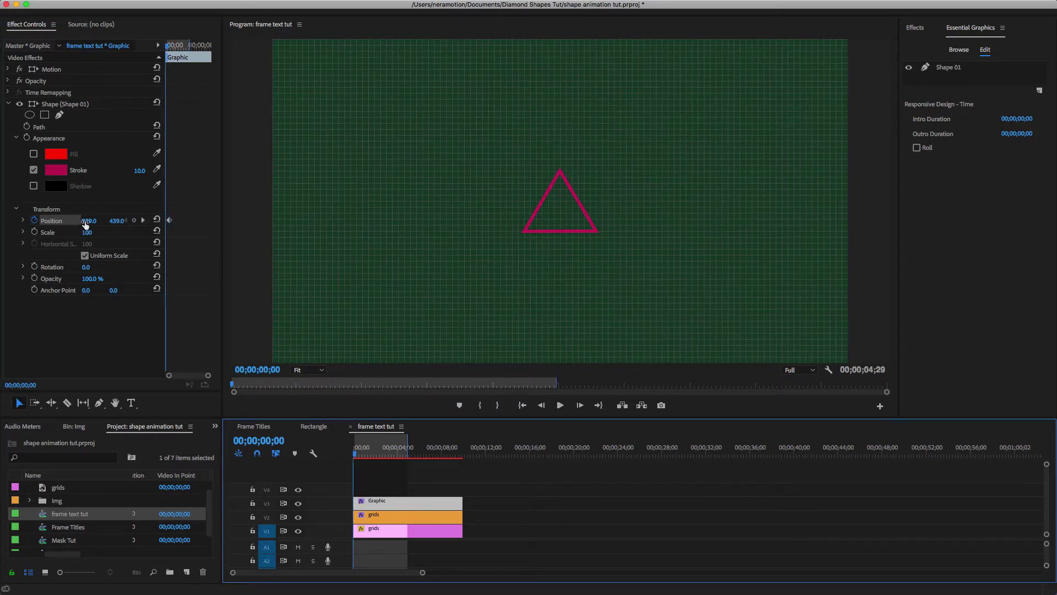
left_click_drag(89, 221, 676, 221)
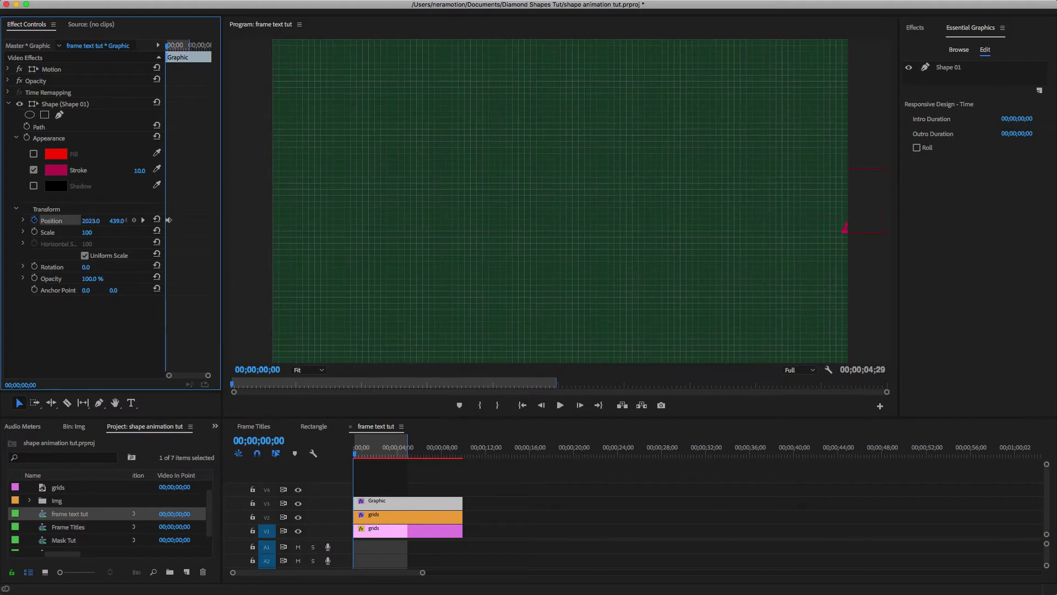
left_click_drag(355, 456, 372, 459)
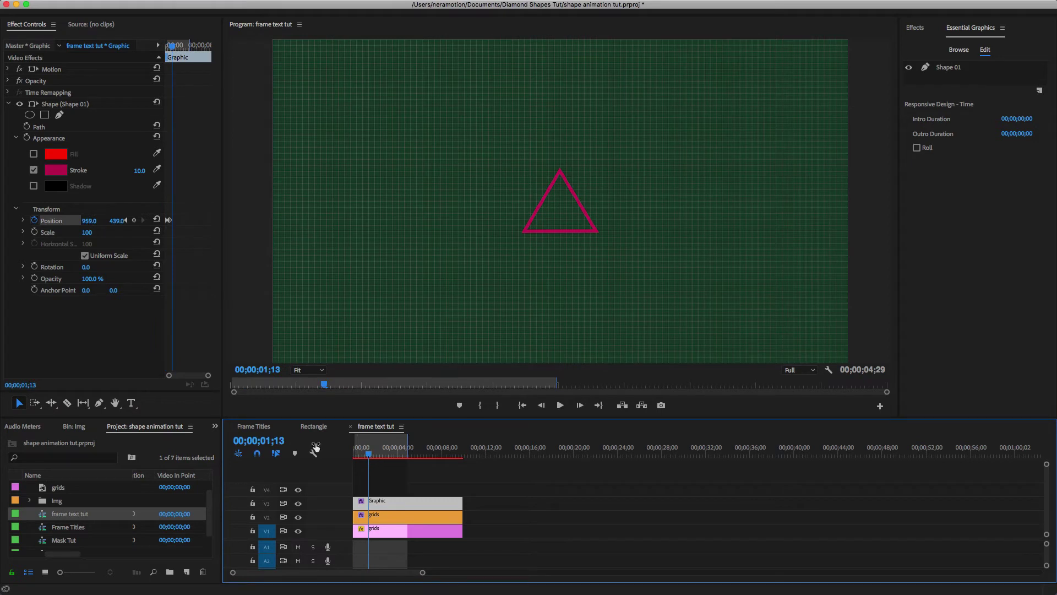
Add a Position keyframe at 00;00;03;00 that holds the triangle in the middle of the frame
left_click(269, 441)
type("2")
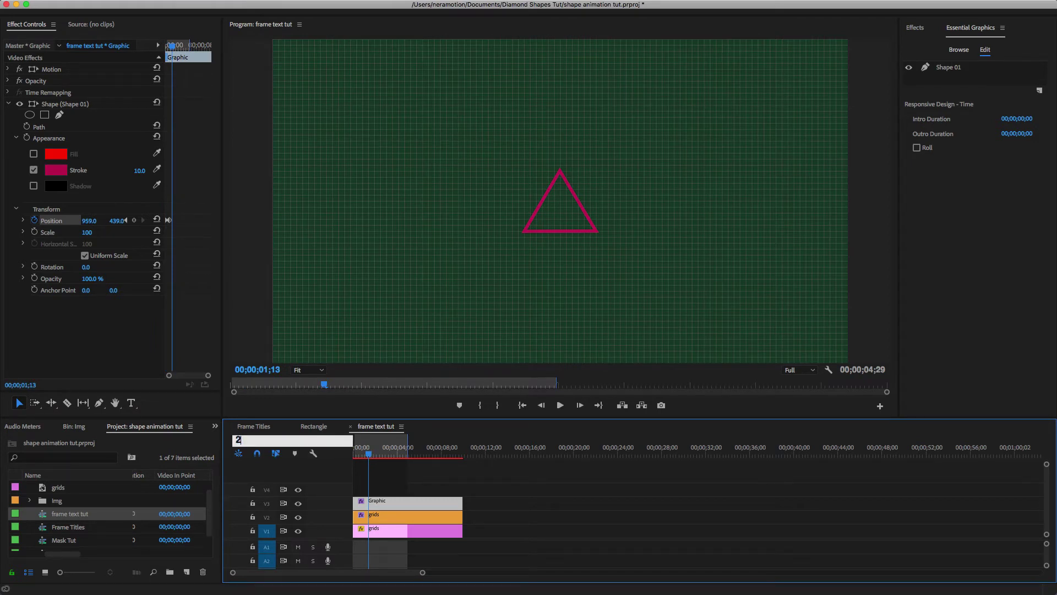
key("BackSpace")
type("300")
key("Return")
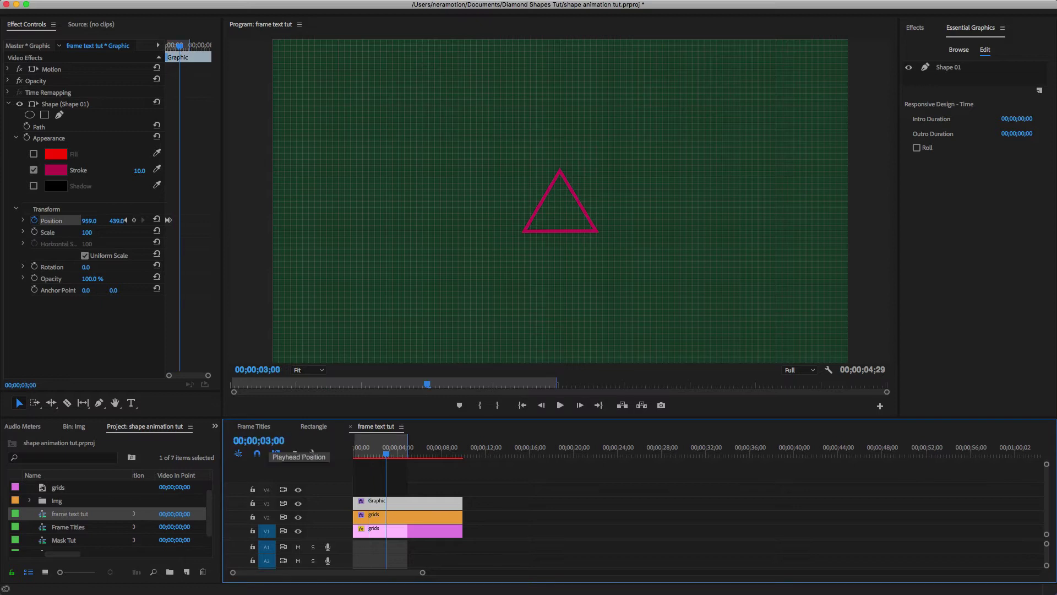
left_click(134, 220)
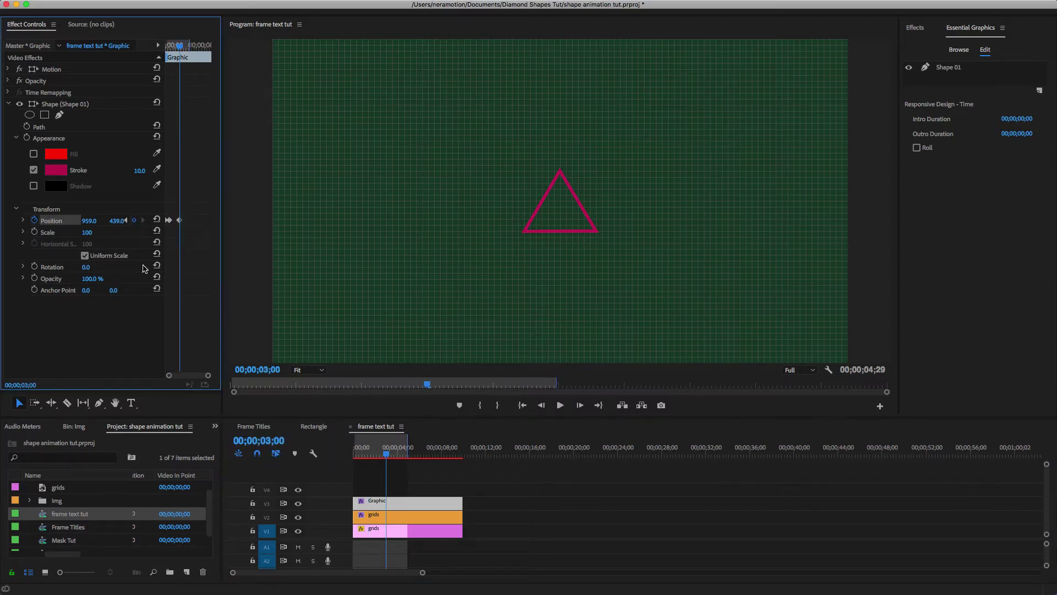
At 00;00;04;00, set the triangle's horizontal position to -148 so it exits past the frame's left edge
left_click(268, 444)
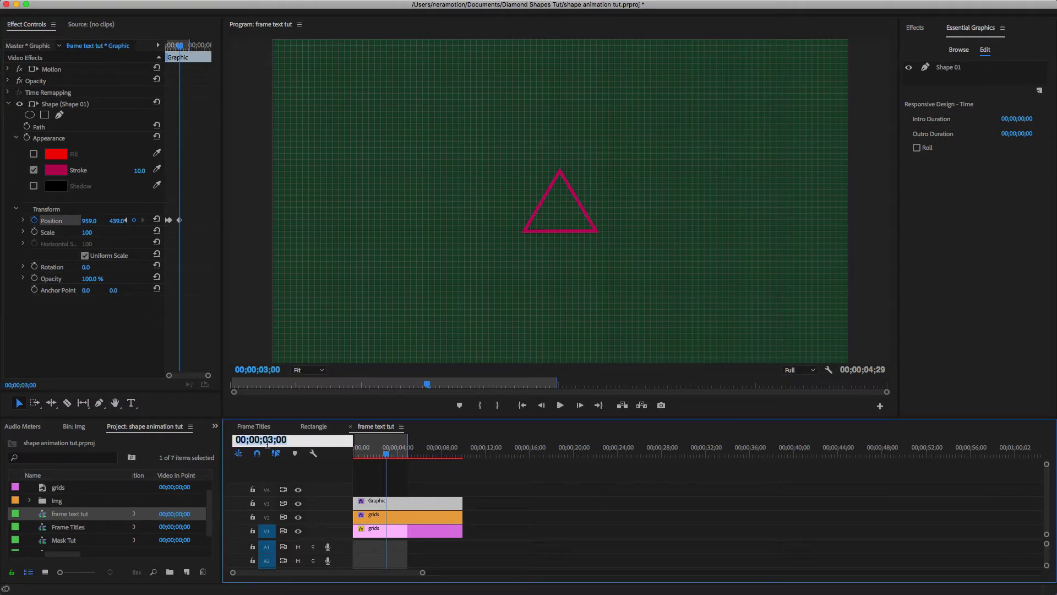
type("400")
key("Return")
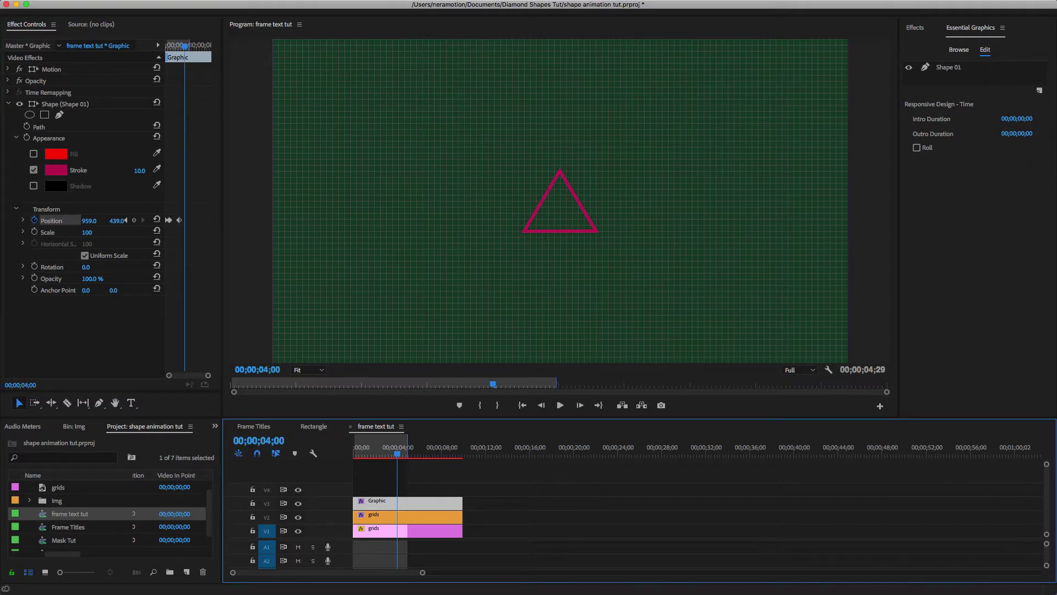
left_click_drag(85, 222, 16, 221)
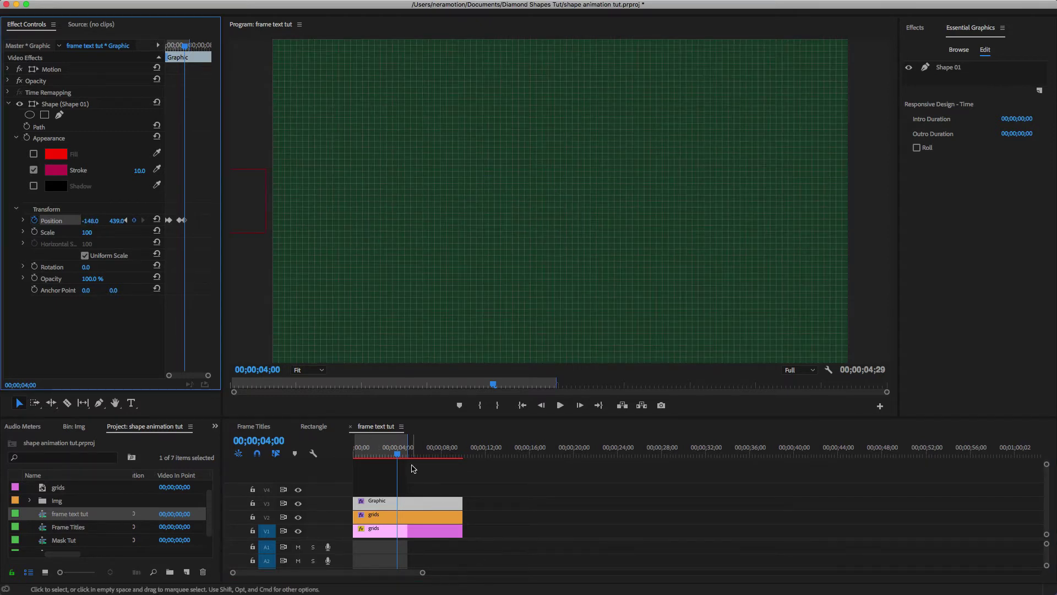
mouse_move(380, 455)
left_mouse_down()
mouse_move(352, 461)
mouse_move(394, 462)
left_mouse_up()
Shape the velocity curve between the first two Position keyframes so the triangle enters fast and slows down smoothly
left_click(201, 330)
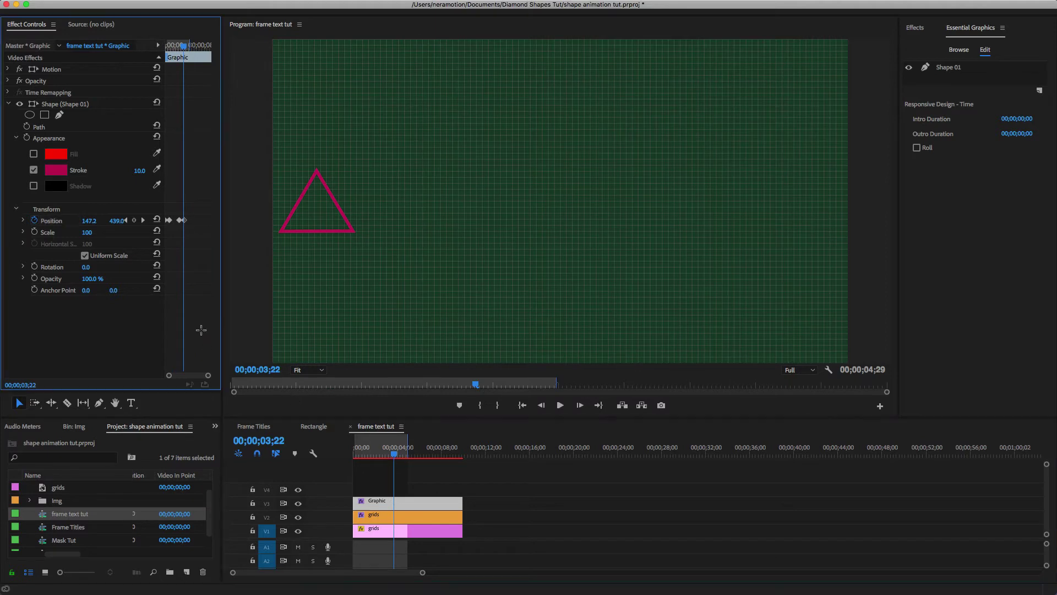
key("grave")
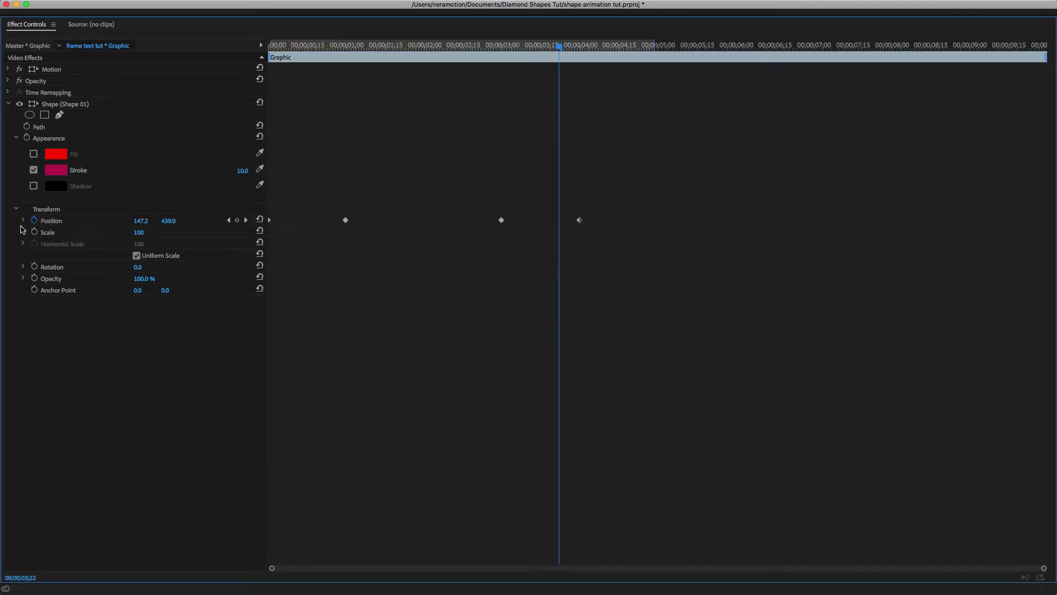
left_click(23, 221)
left_click_drag(382, 229, 238, 200)
left_click_drag(341, 240, 264, 251)
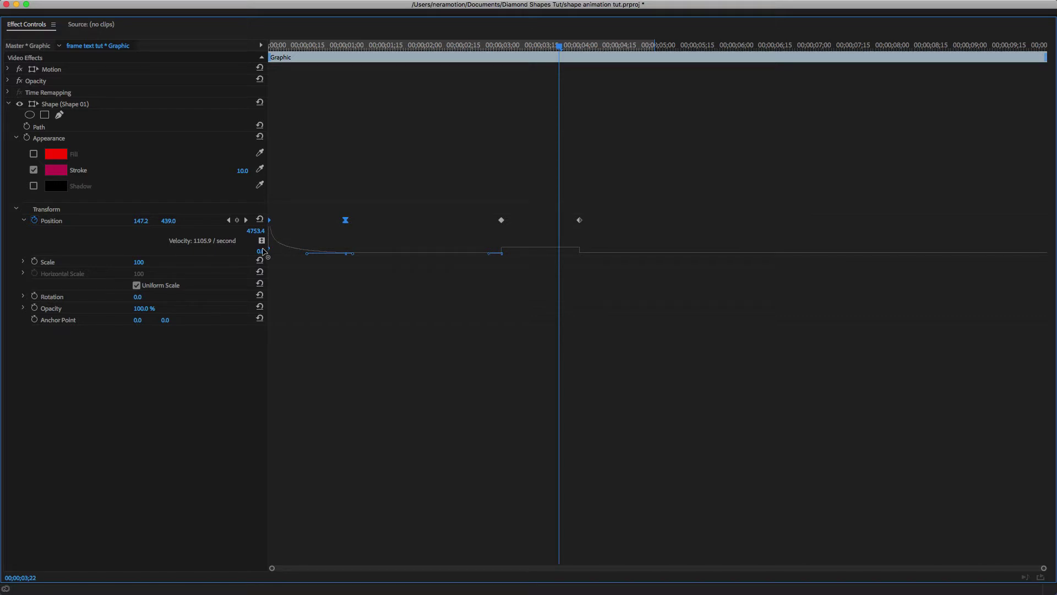
Shape the velocity curve between the last two Position keyframes so the triangle leaves slowly and accelerates out of frame
left_click_drag(487, 192, 620, 236)
left_click_drag(502, 254, 540, 252)
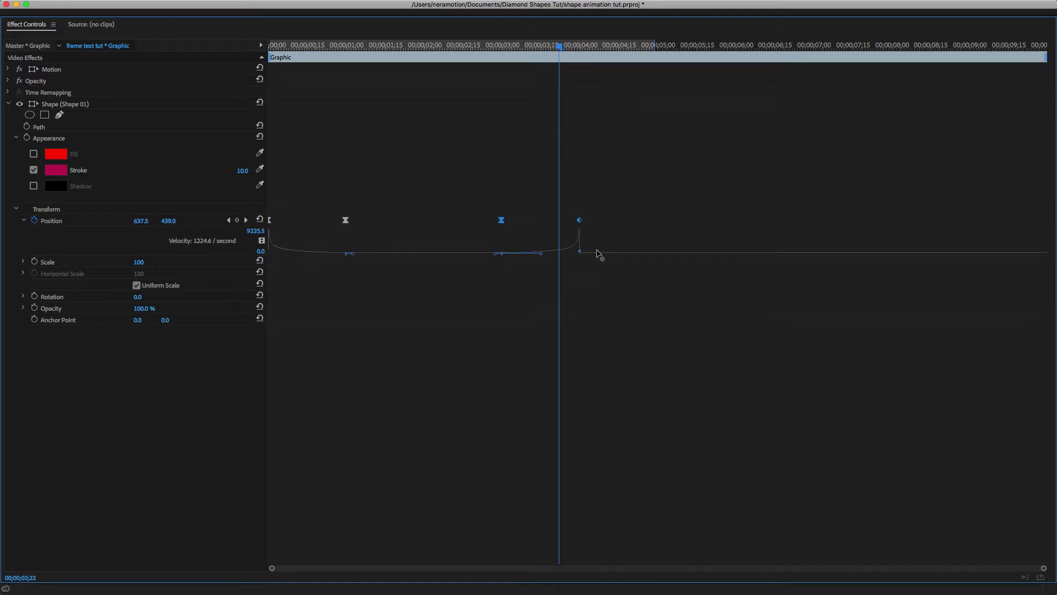
key("grave")
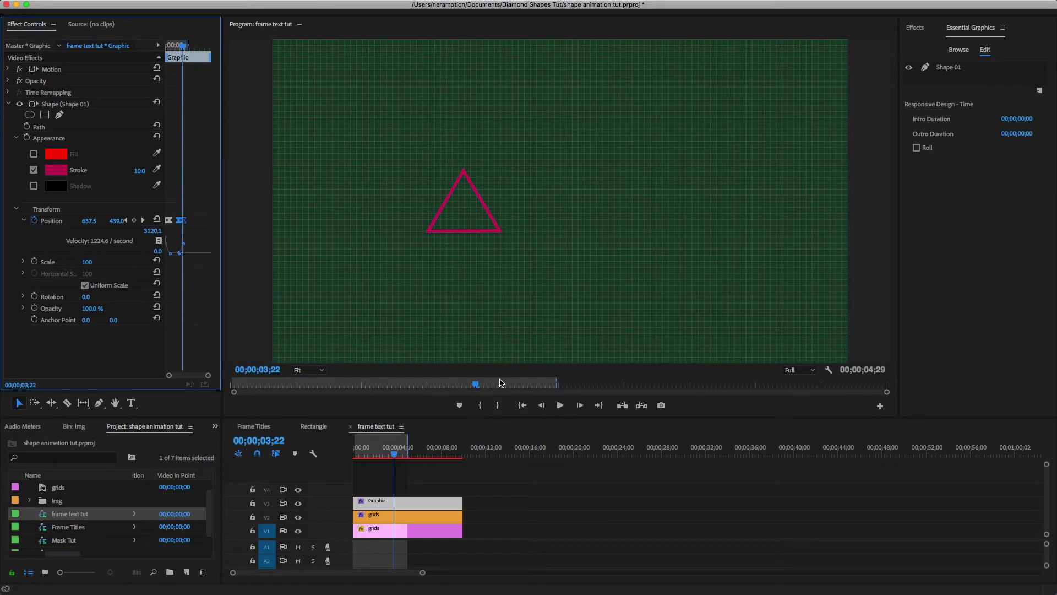
Render the work area and play back the triangle's movement through the frame
key("Return")
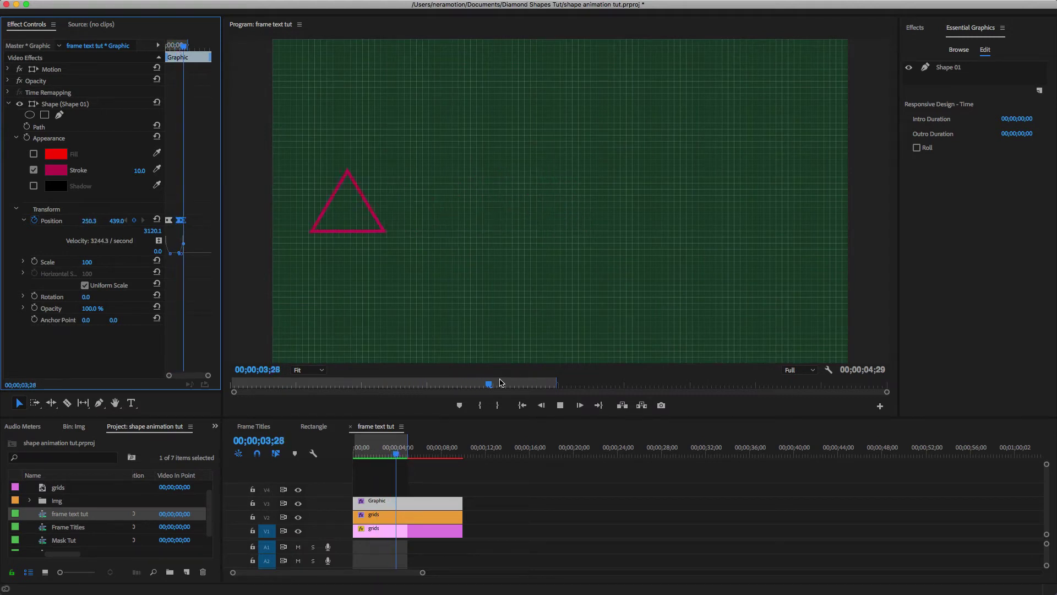
key("space")
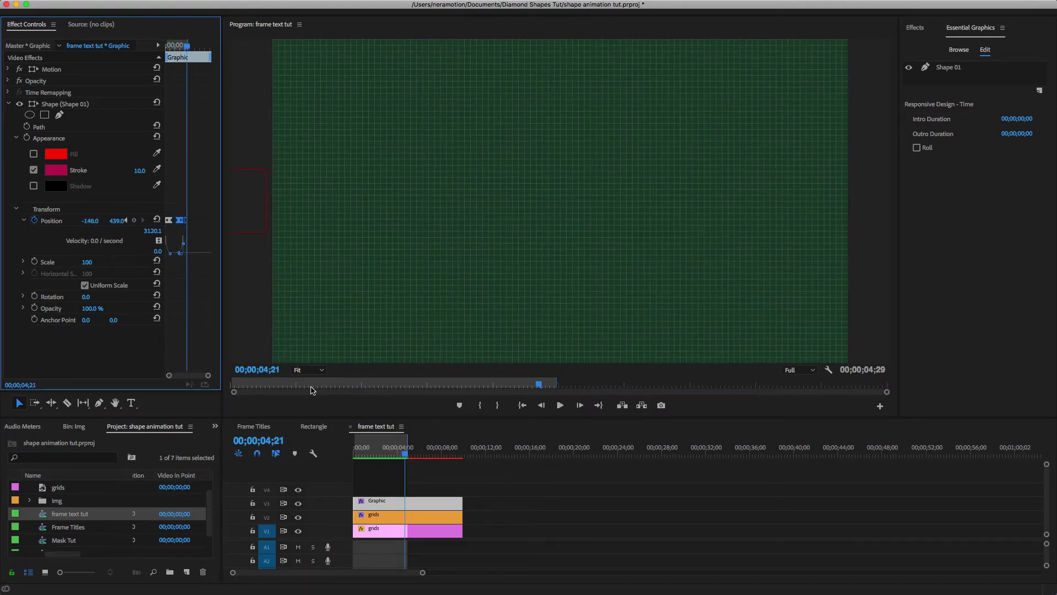
Add a rectangular mask to Shape 01 and position it with its left edge on the triangle's vertical centre line
left_click(308, 370)
left_click(312, 438)
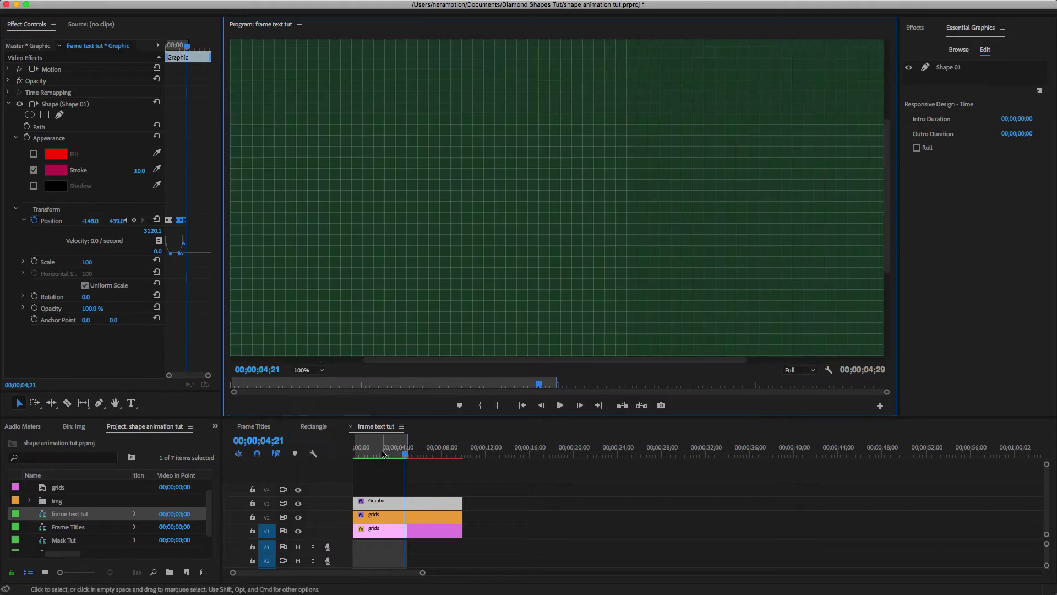
left_click_drag(384, 454, 377, 453)
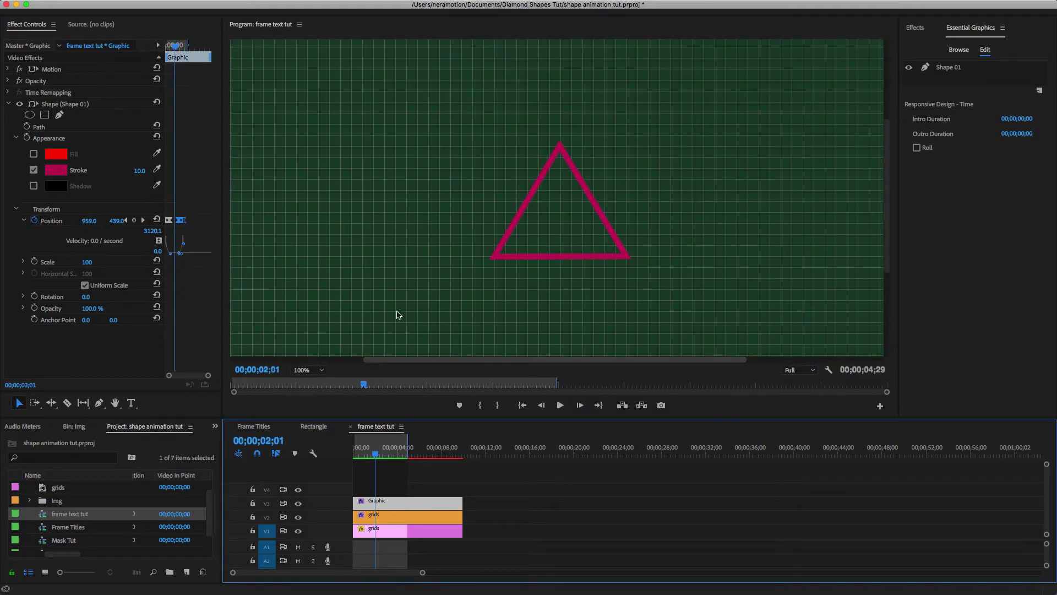
left_click(948, 69)
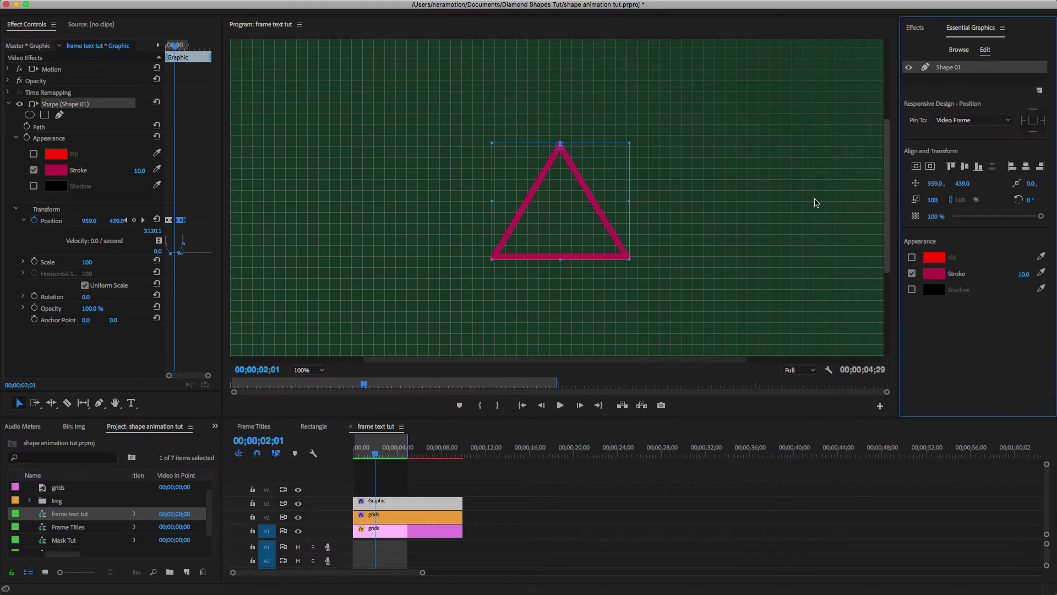
left_click(45, 116)
left_click_drag(86, 150, 74, 150)
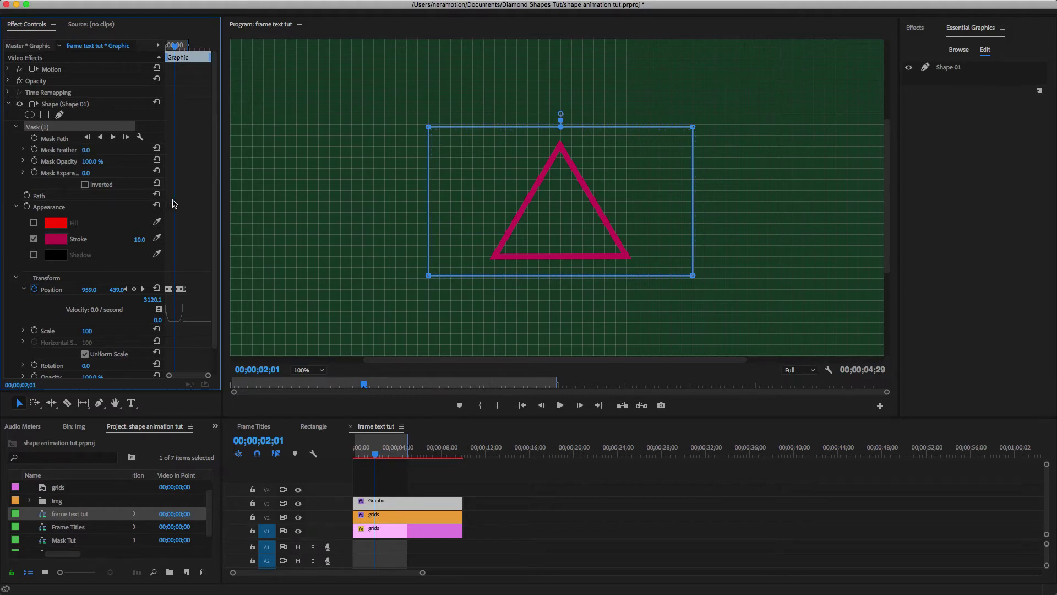
left_click_drag(520, 238, 651, 242)
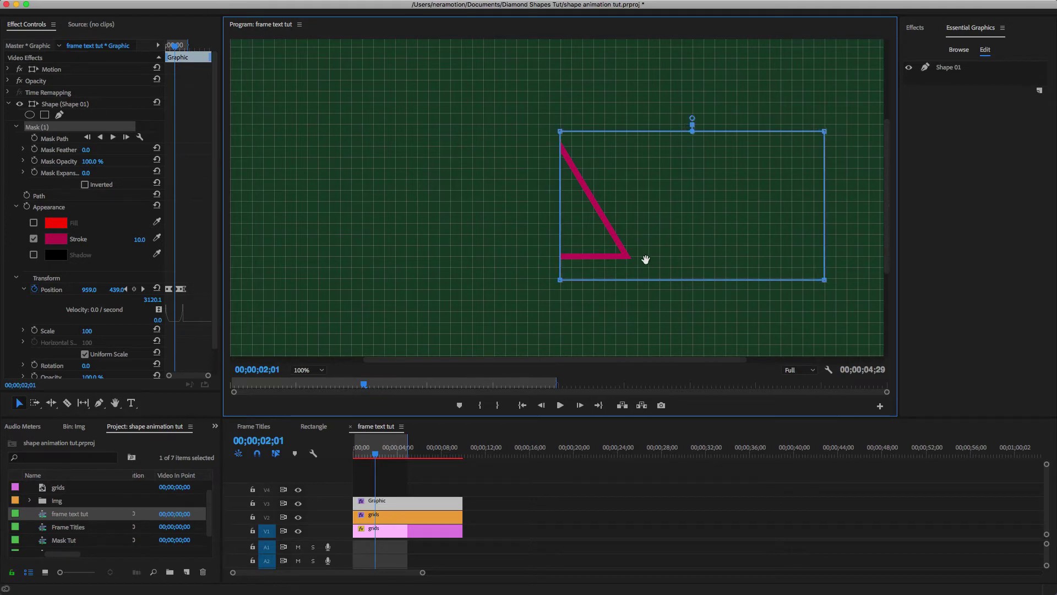
Widen the mask until its right side extends just past the frame's right edge
left_click_drag(492, 364, 645, 363)
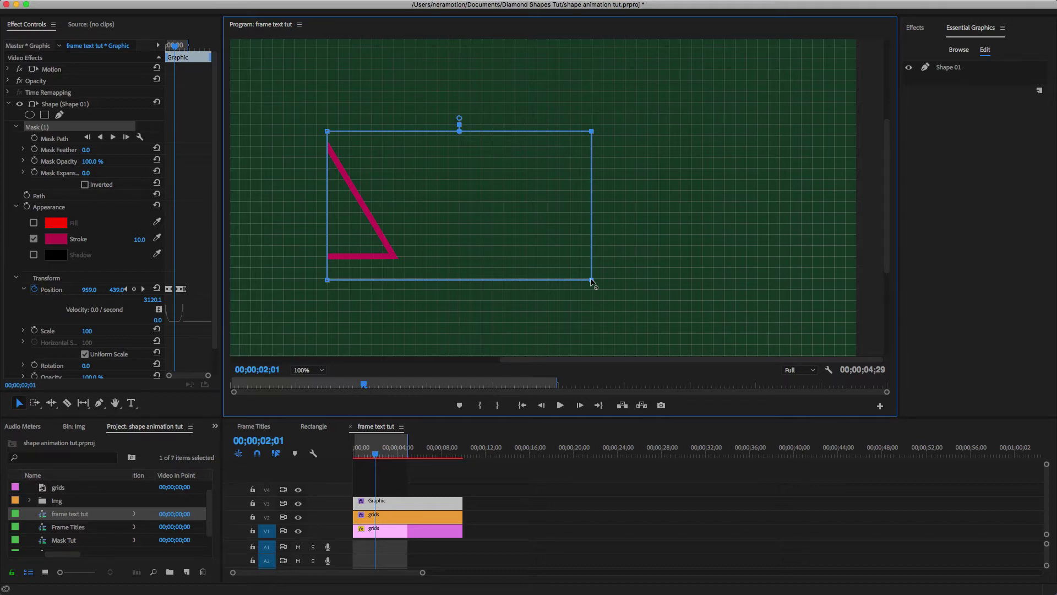
left_click_drag(591, 280, 863, 290)
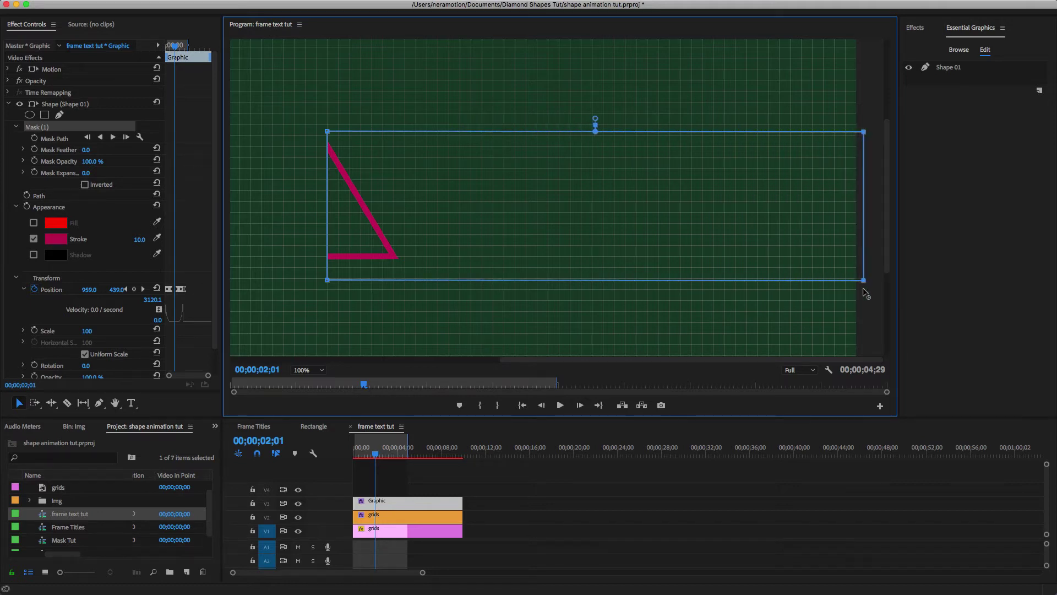
mouse_move(375, 455)
left_mouse_down()
mouse_move(353, 458)
mouse_move(371, 461)
left_mouse_up()
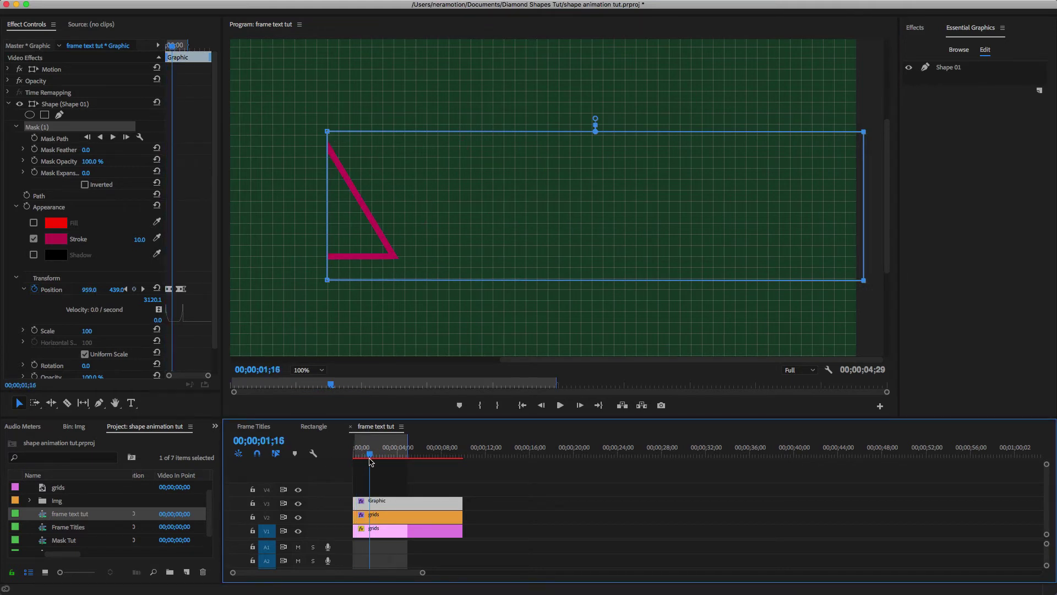
left_click(322, 371)
left_click(306, 373)
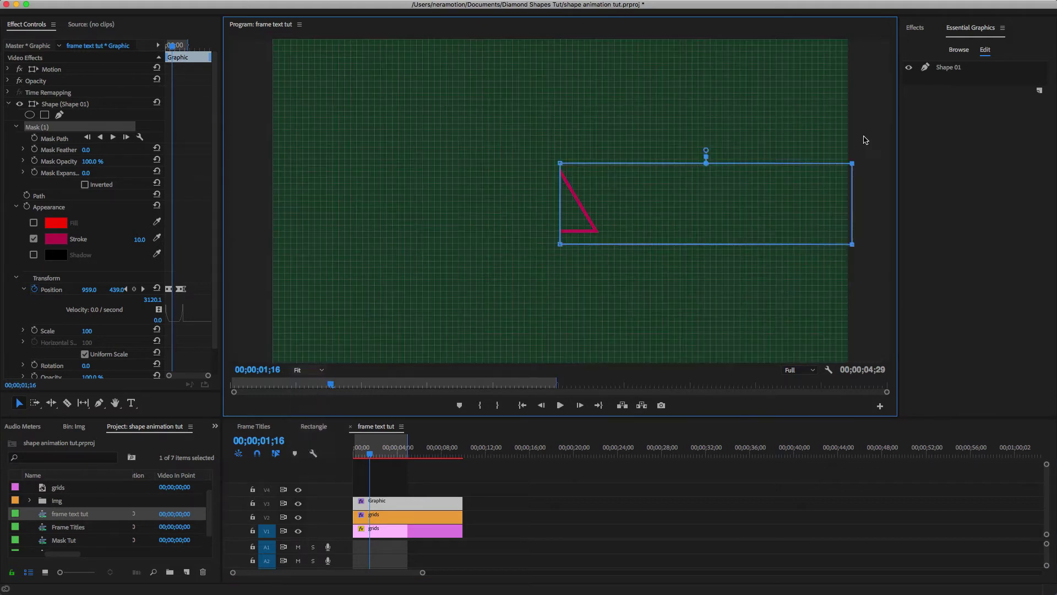
Duplicate the Shape 01 layer and rename the upper copy "right"
left_click(948, 74)
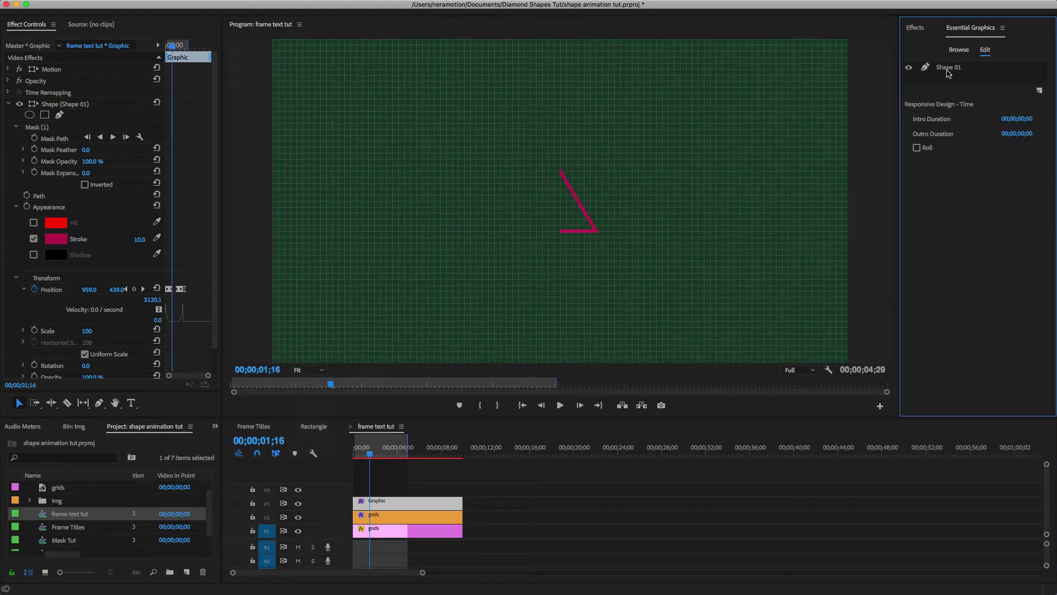
right_click(948, 68)
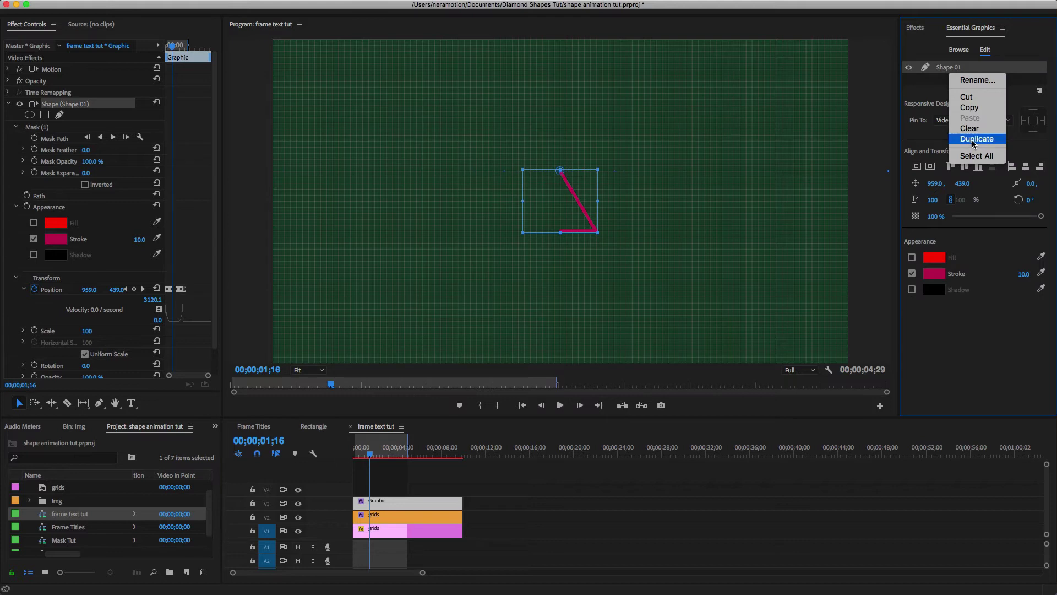
left_click(973, 139)
right_click(958, 68)
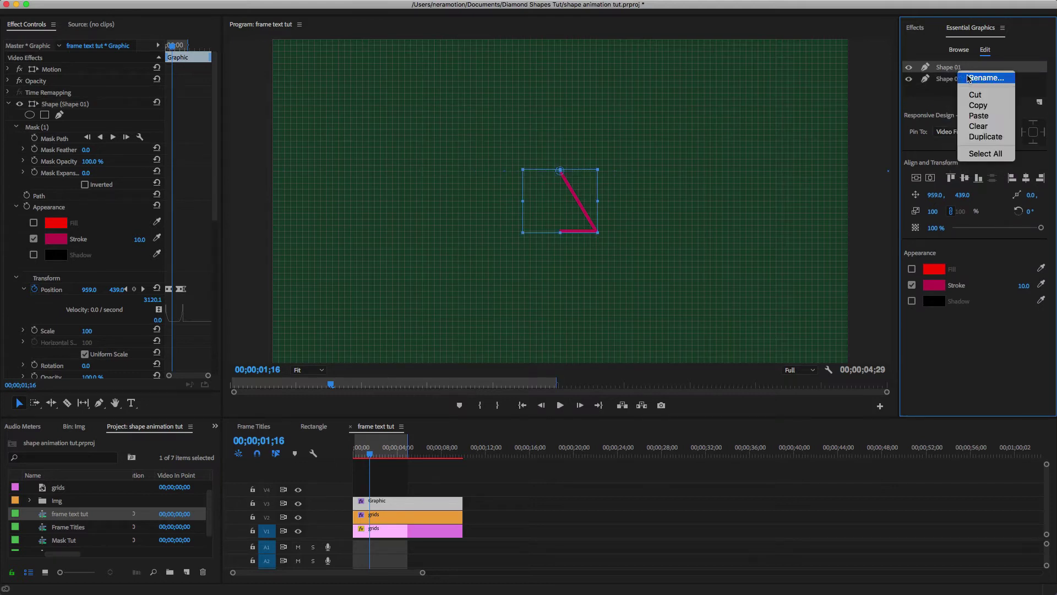
left_click(972, 76)
type("night")
key("Return")
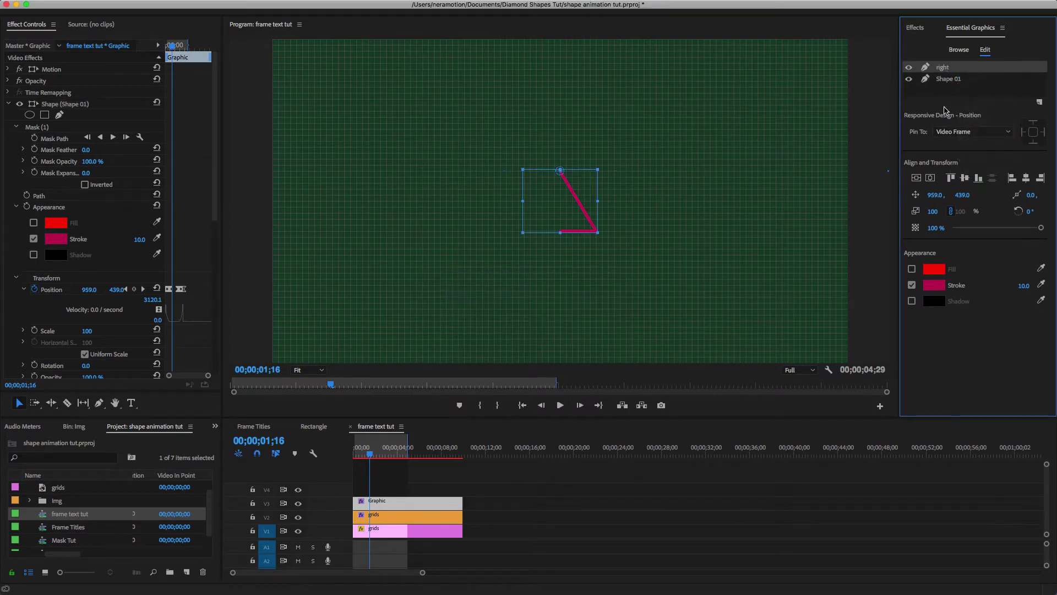
Rename the remaining Shape 01 layer "left"
right_click(950, 79)
left_click(961, 86)
type("left")
key("Return")
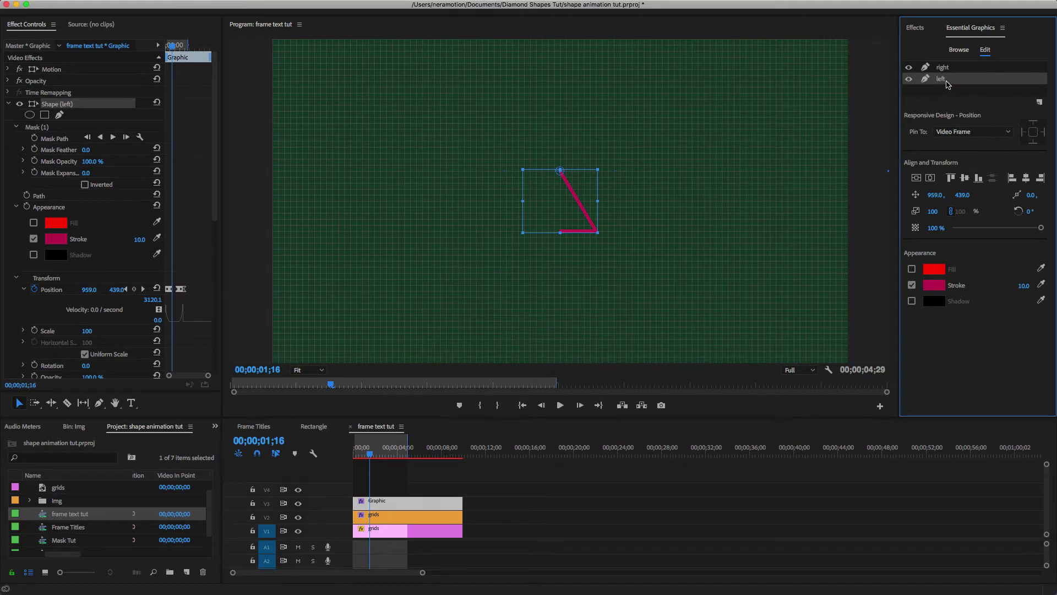
Invert the mask of the left shape and scrub through the sequence to check the two halves
left_click(8, 104)
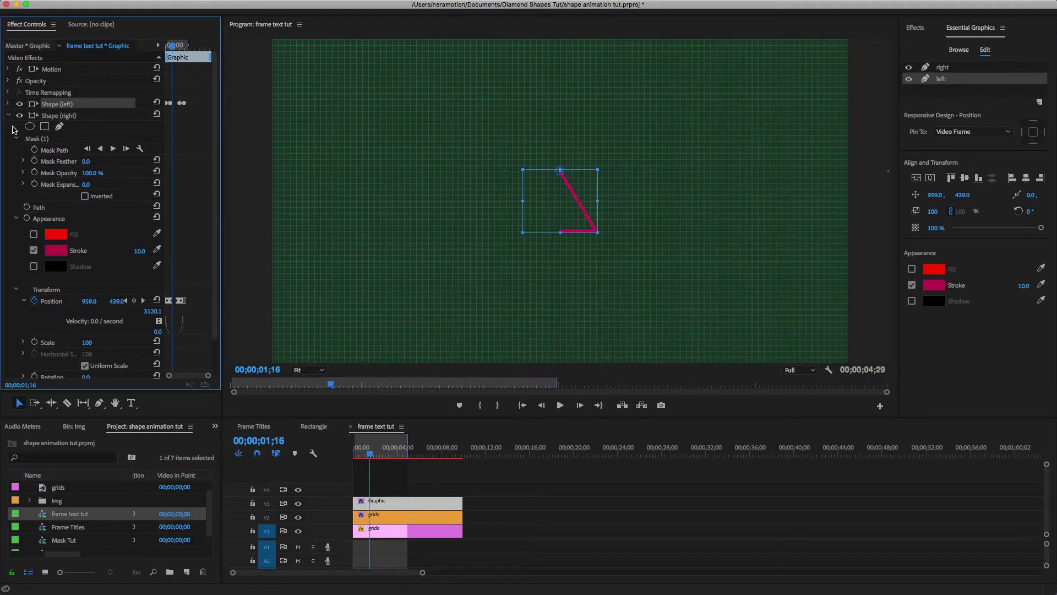
left_click(9, 115)
left_click(945, 80)
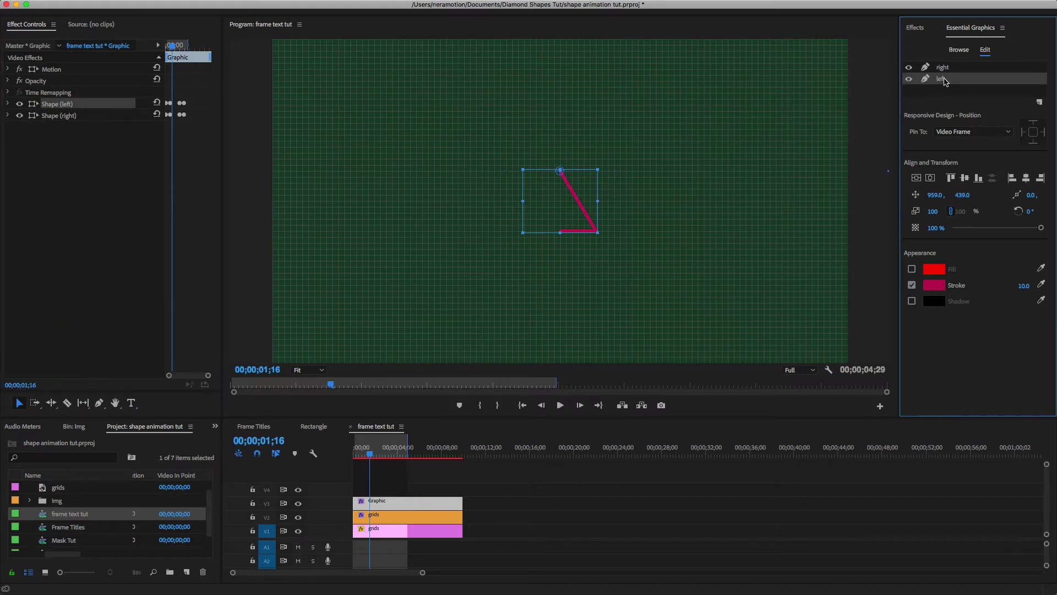
left_click(8, 104)
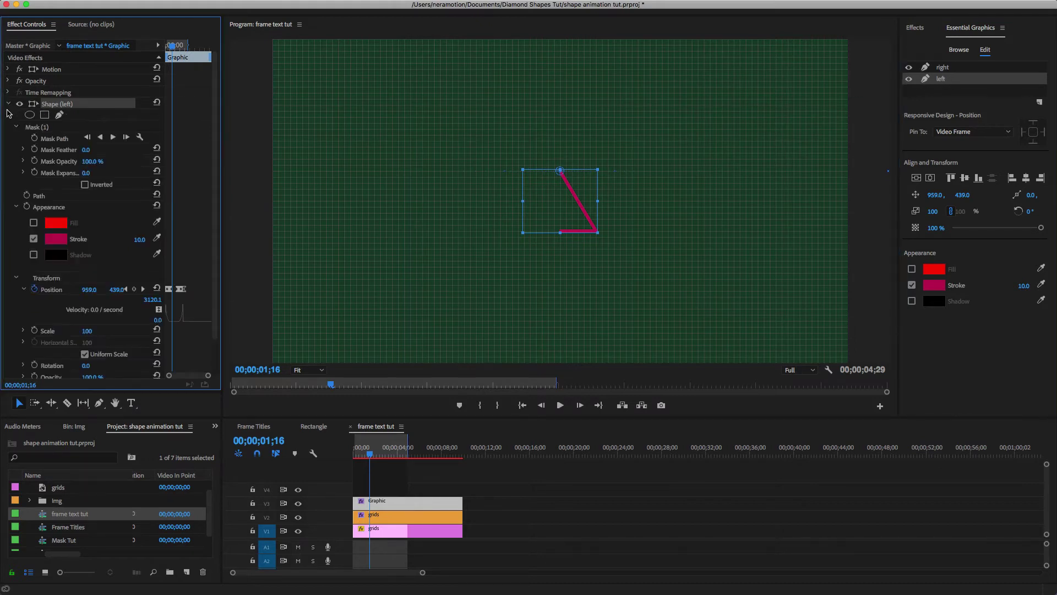
left_click(85, 185)
left_click_drag(354, 454, 385, 467)
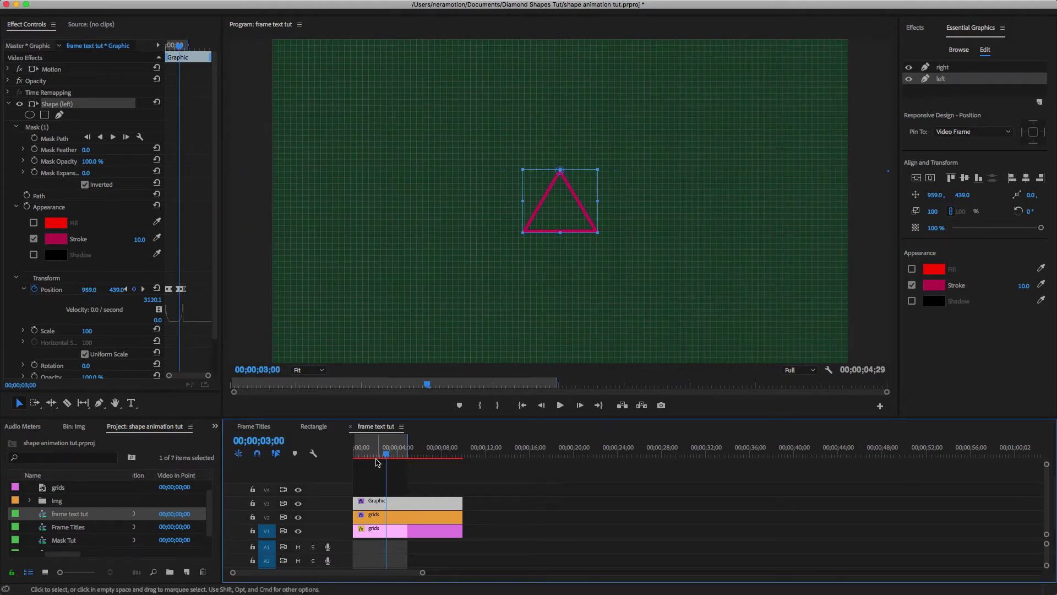
Add a text layer reading "NERA STUDIO CHANNEL TUT" across the triangle at 00;00;03;00
left_click(307, 370)
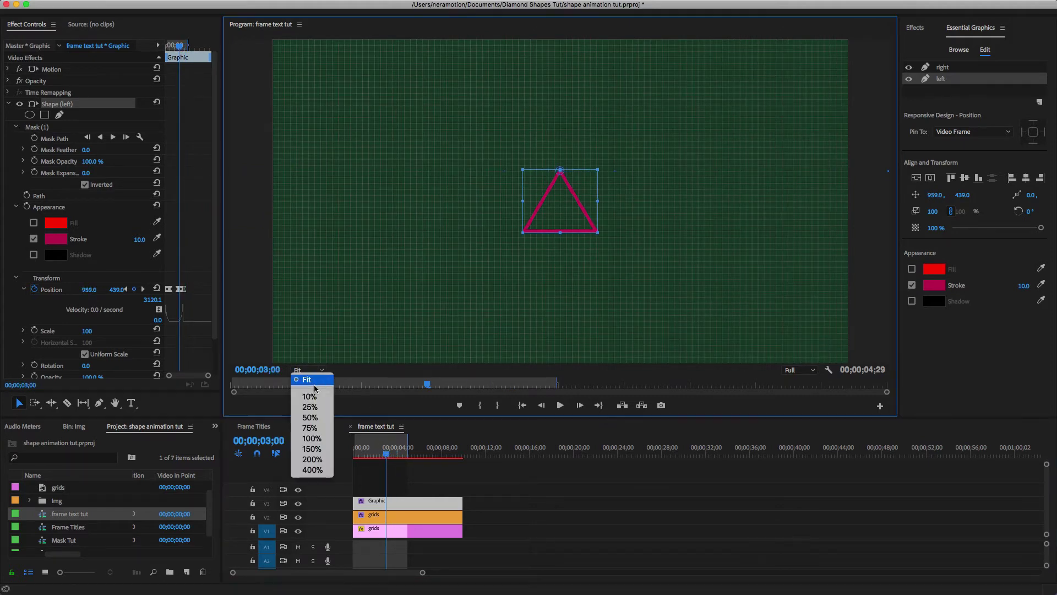
left_click(311, 438)
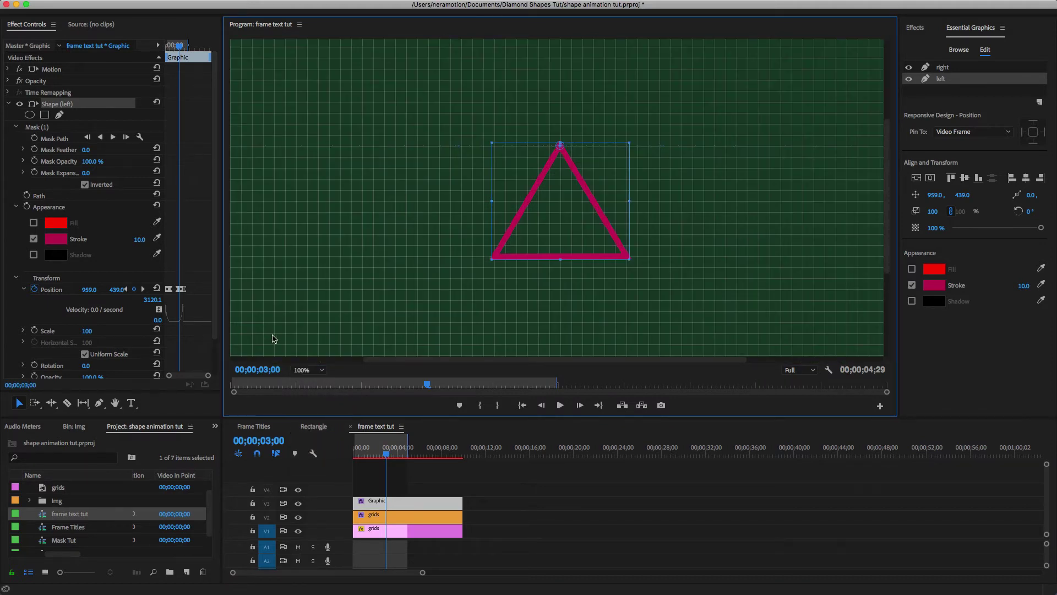
key("t")
left_click(421, 221)
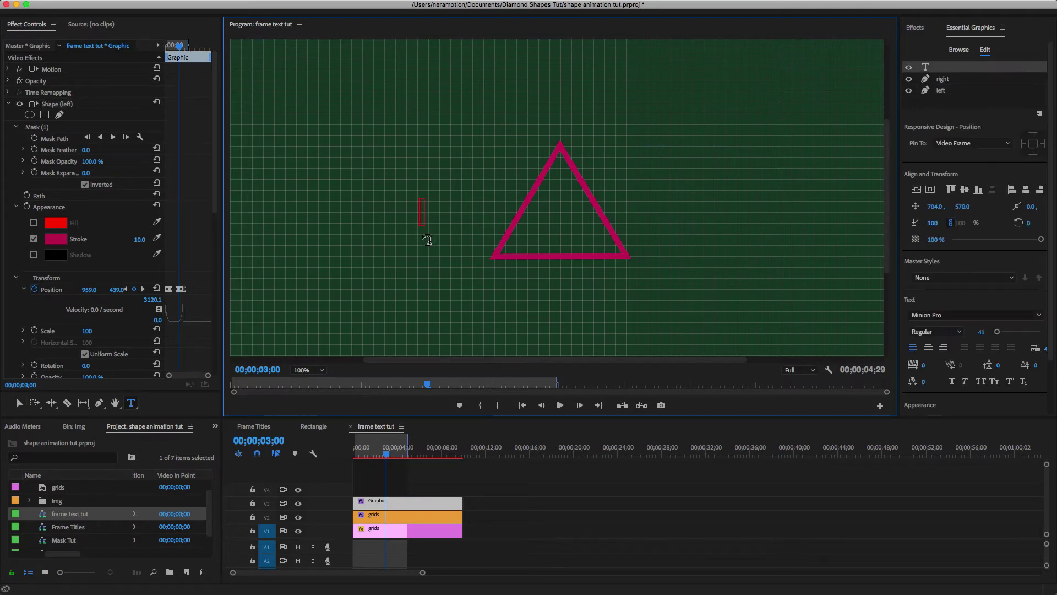
type("NERA STUDIO CHA")
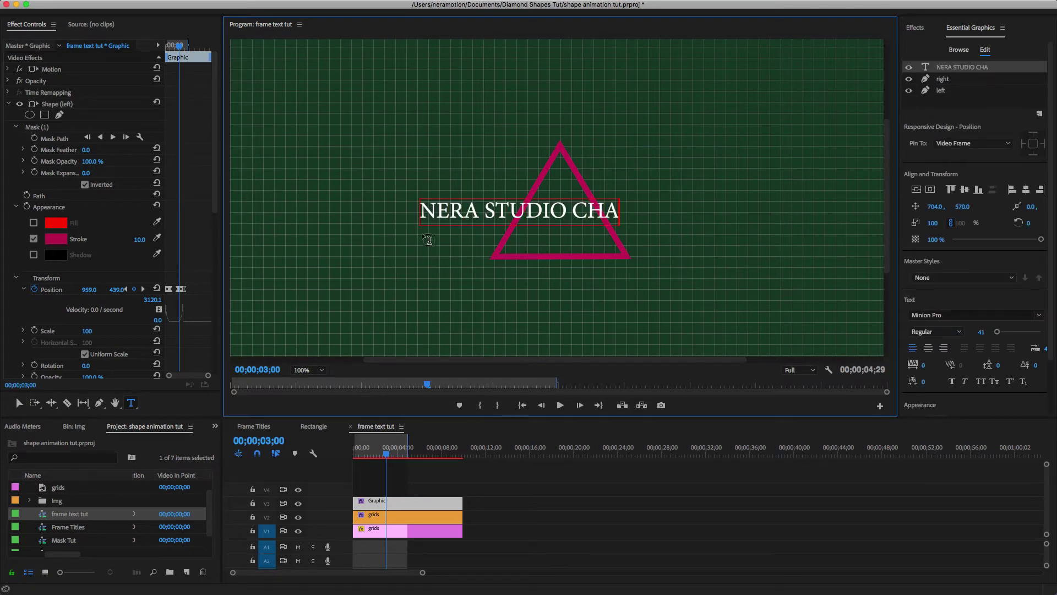
type("NNEL TUT")
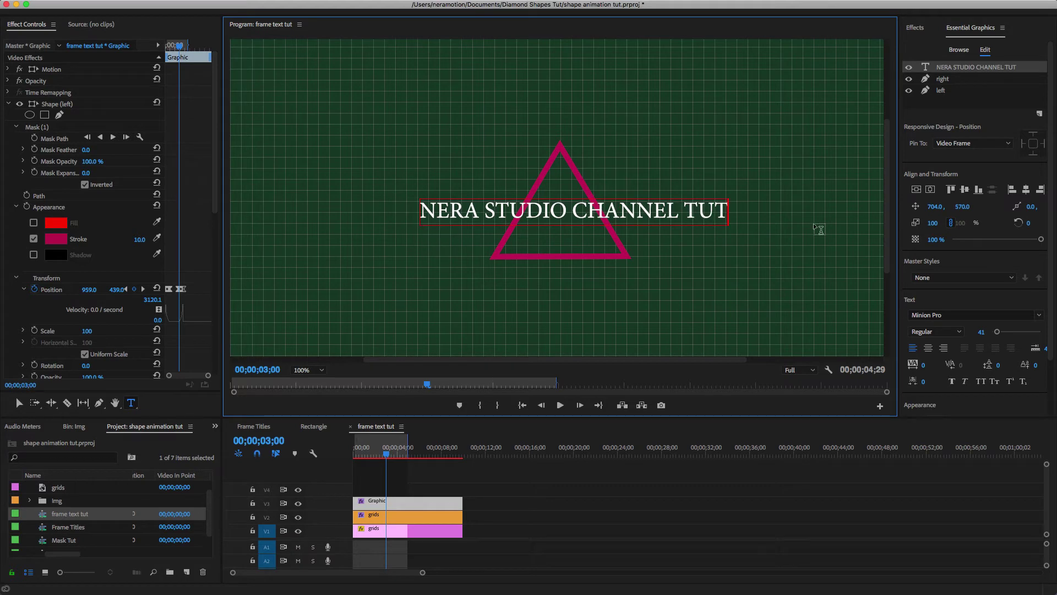
Centre the text in the frame and lower it to a vertical position of 589.5
left_click(916, 190)
left_click(930, 189)
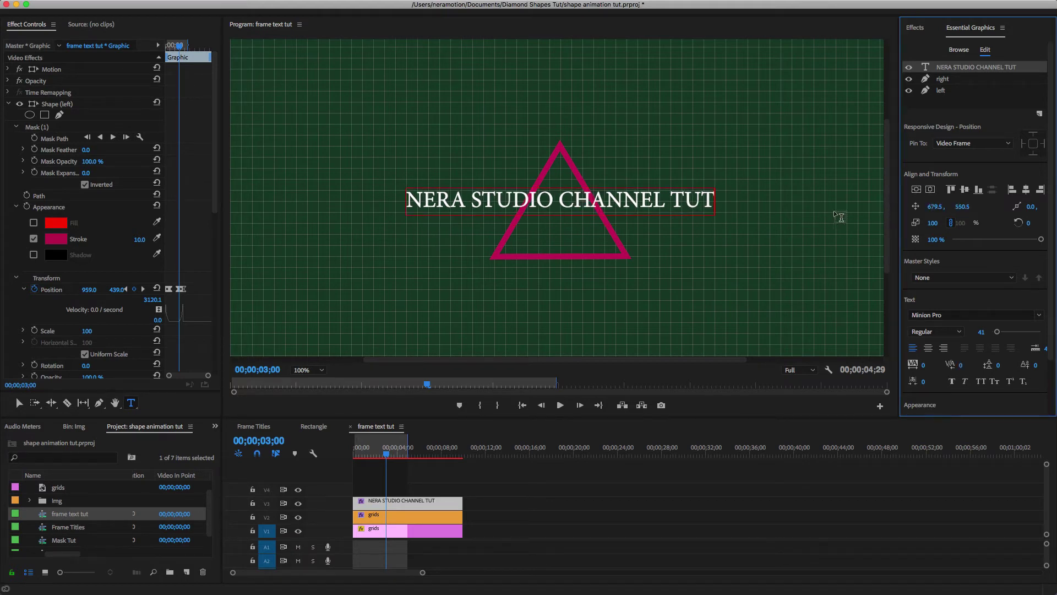
left_click_drag(958, 207, 980, 207)
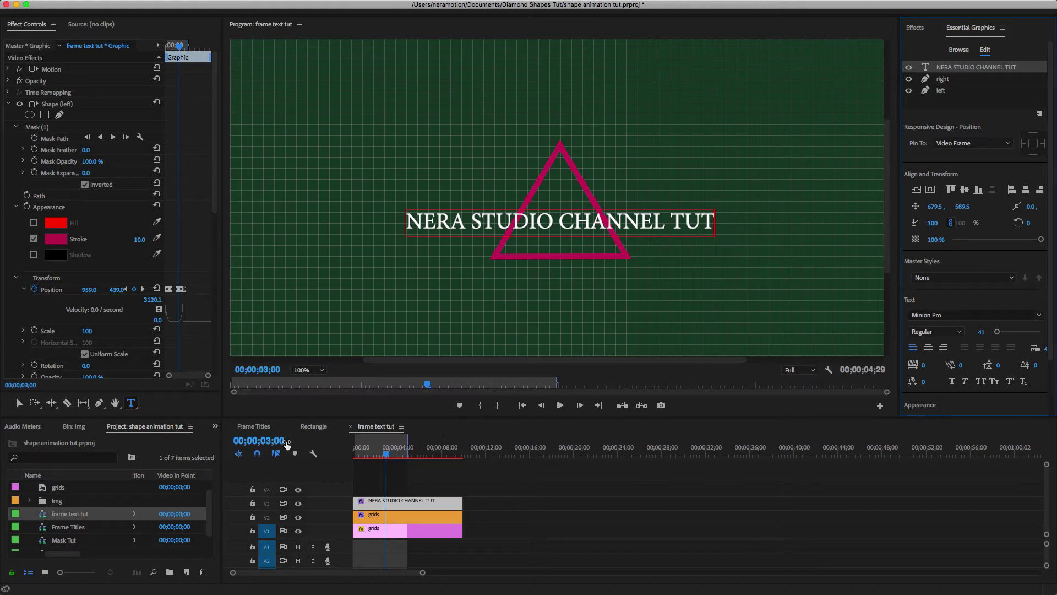
At 00;00;01;00, add the first Position keyframe to the NERA STUDIO CHANNEL TUT text
left_click(262, 440)
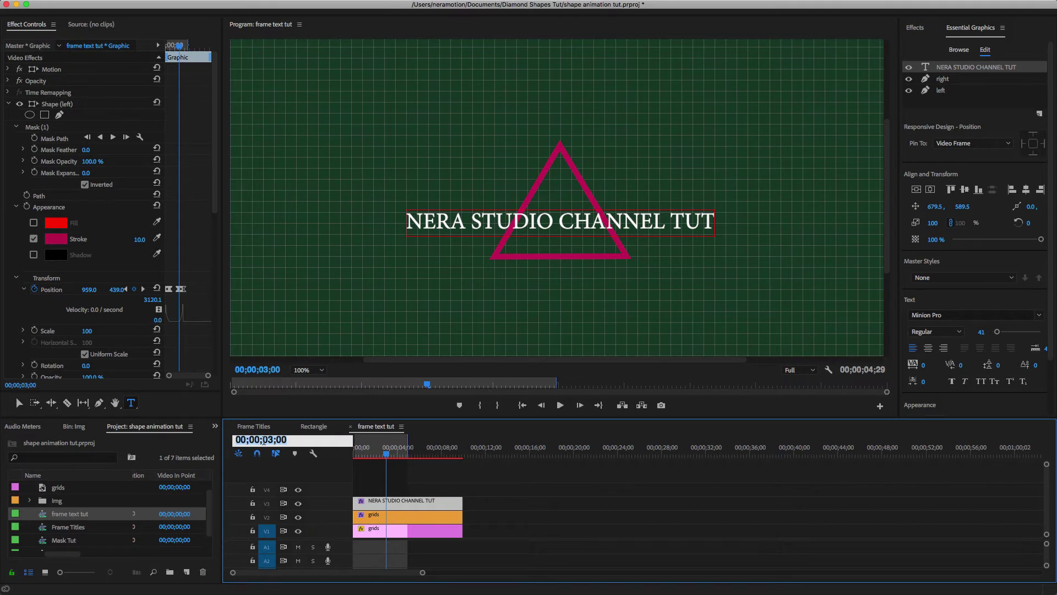
type("100")
key("Return")
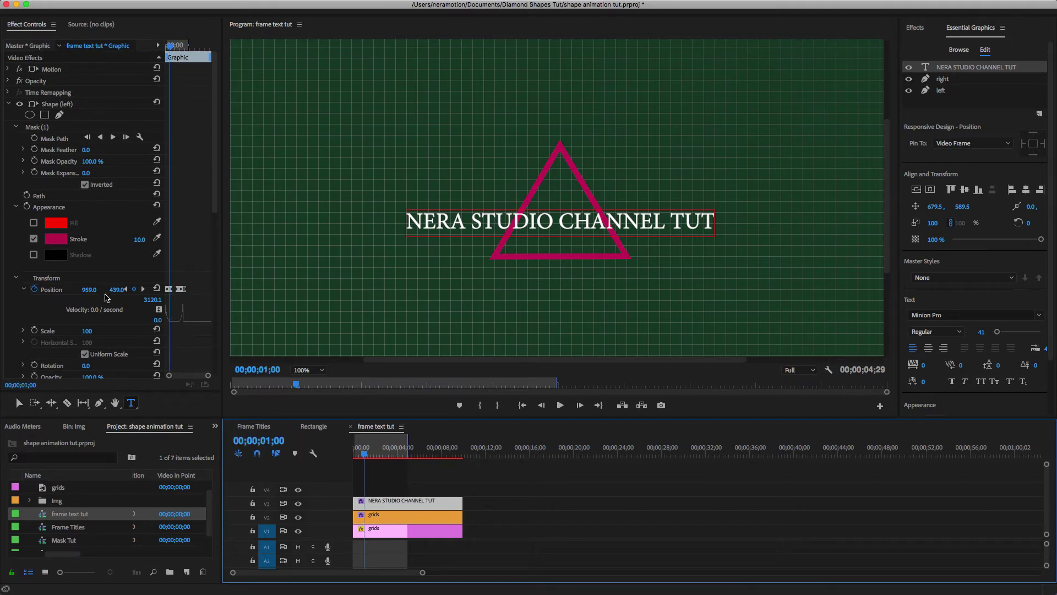
left_click(16, 208)
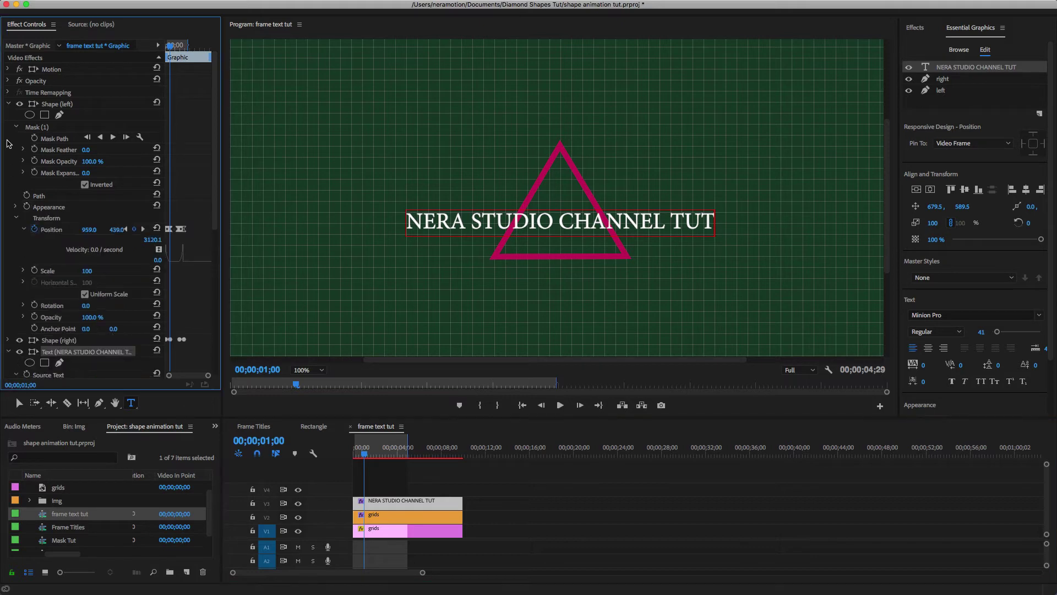
left_click(8, 104)
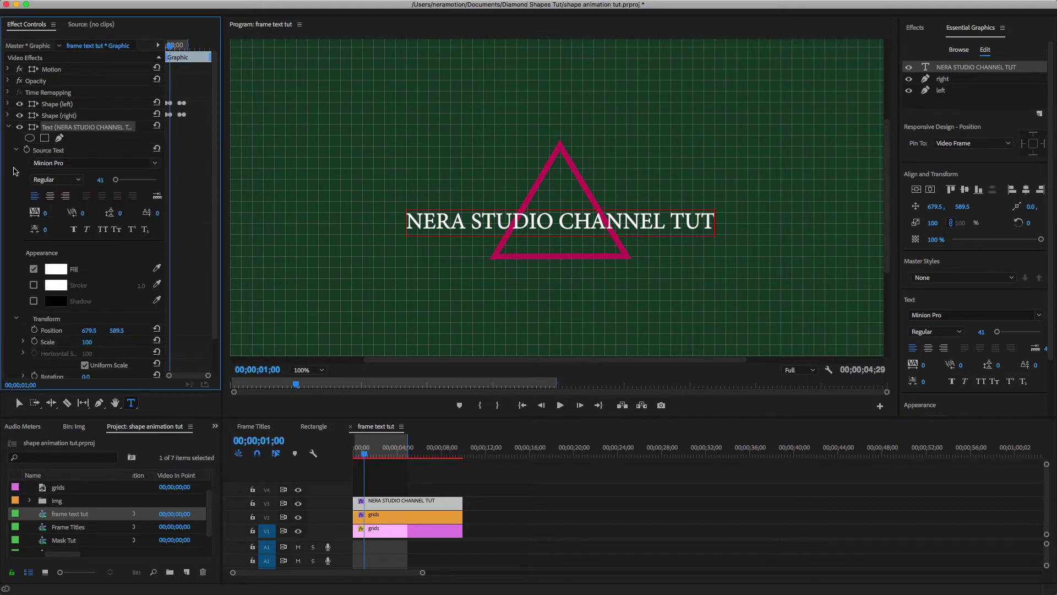
left_click(16, 151)
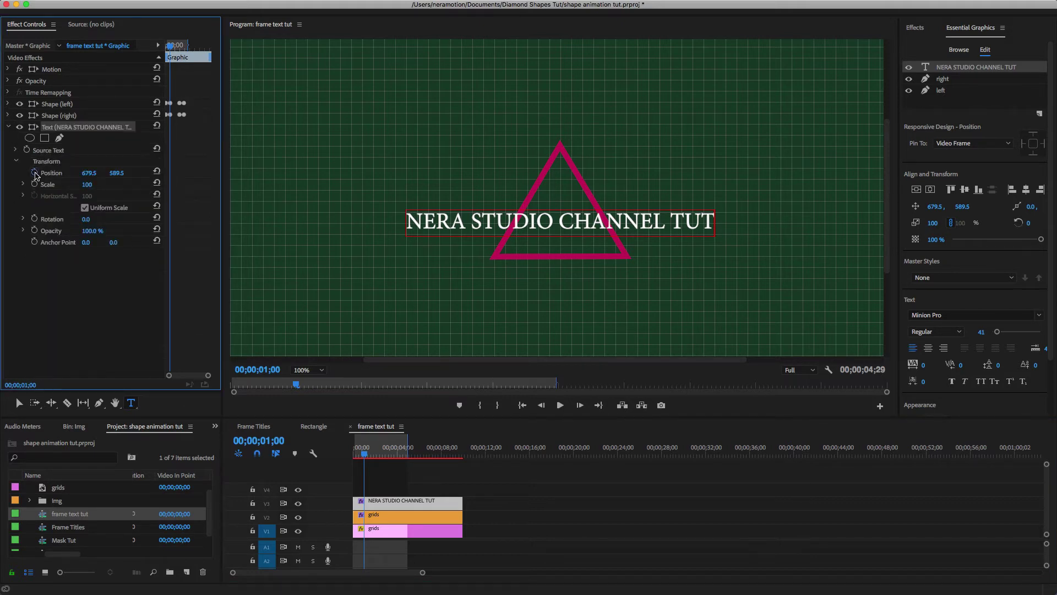
left_click(34, 172)
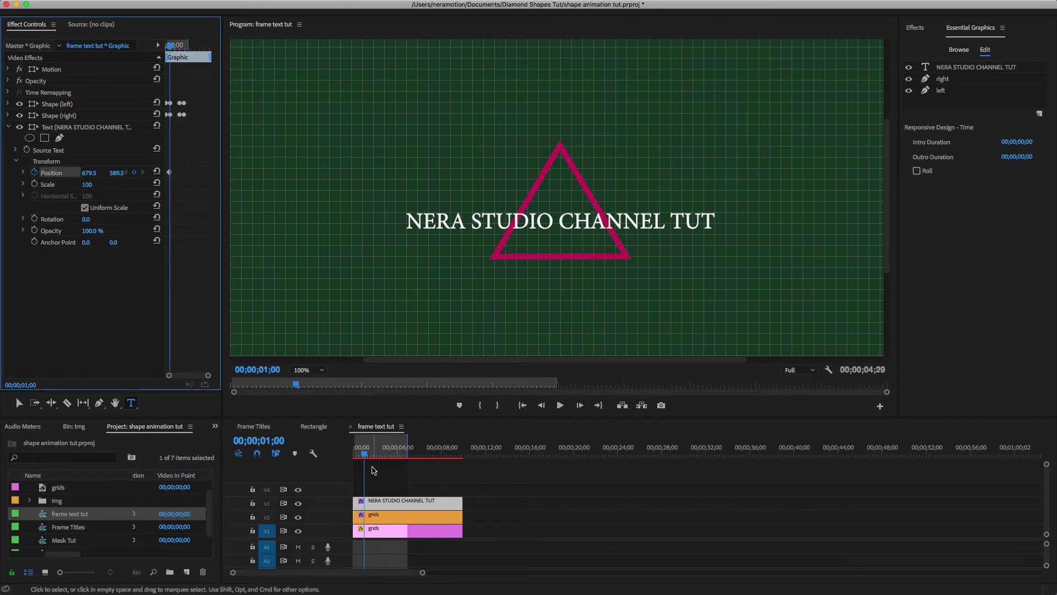
At 00;00;00;00, set the text's horizontal position to -571.5 so it starts outside the frame's left edge
left_click_drag(369, 465, 347, 463)
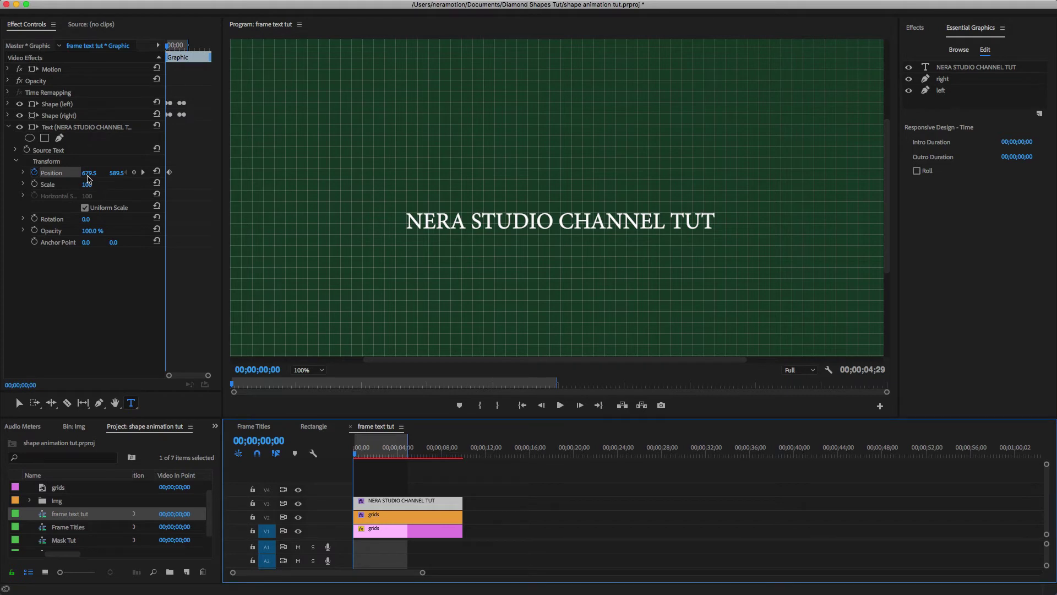
left_click_drag(88, 177, 30, 177)
left_click_drag(420, 360, 279, 366)
left_click_drag(88, 173, 52, 173)
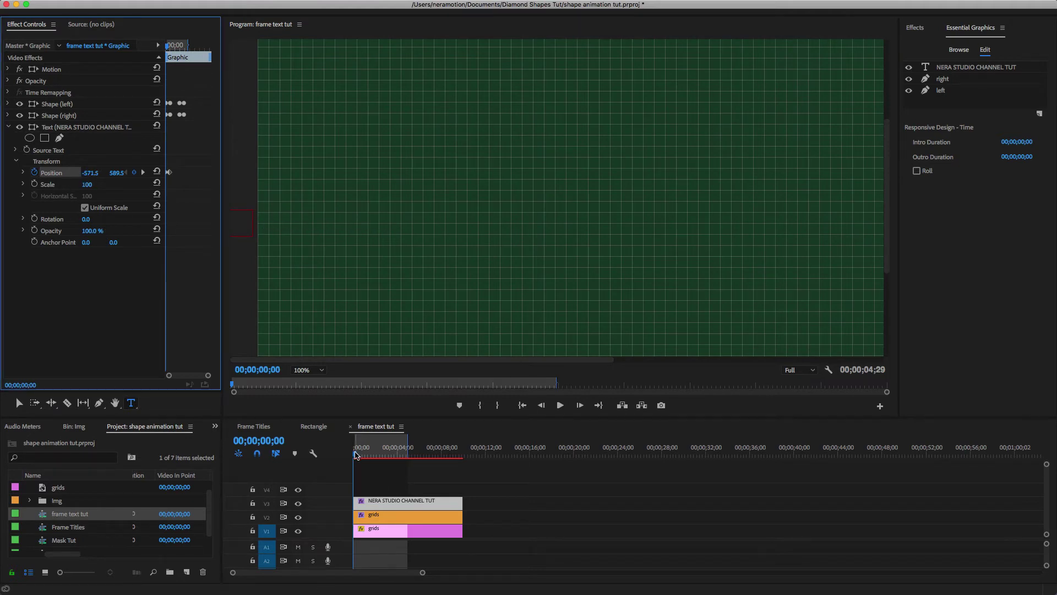
At 00;00;03;00, add a Position keyframe to the NERA STUDIO CHANNEL TUT text to hold it at the centre
left_click(261, 443)
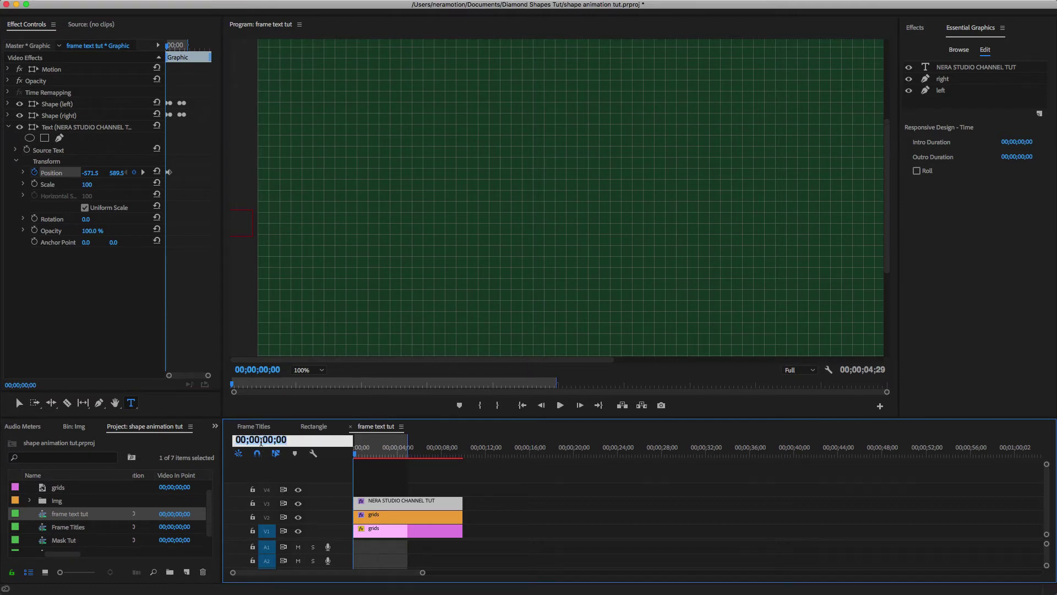
type("300")
key("Return")
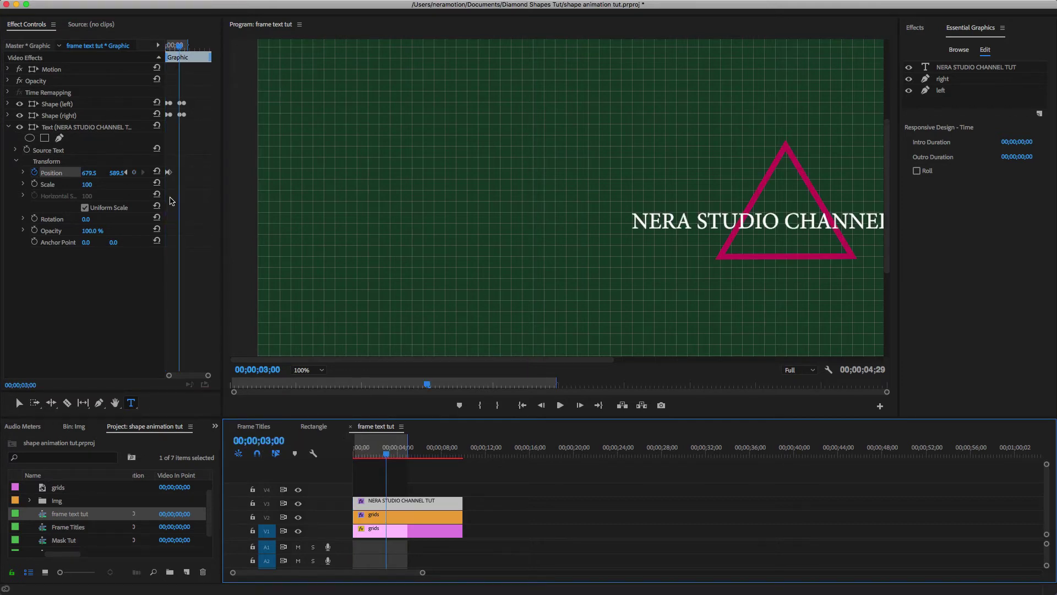
left_click(132, 173)
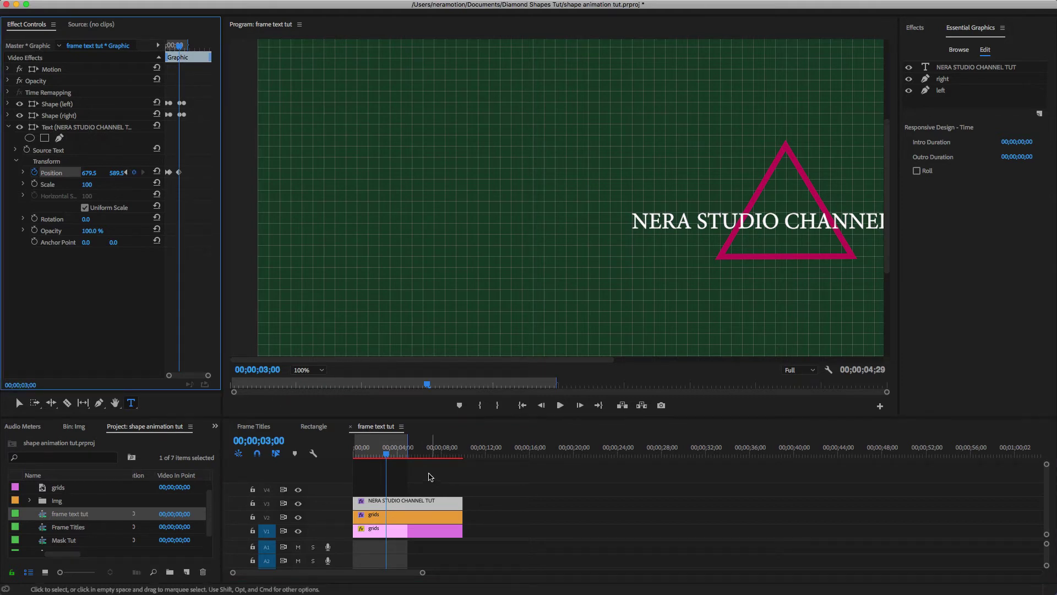
At 00;00;04;00, set the text's horizontal position to 1946.5 so it exits past the frame's right edge
left_click(266, 440)
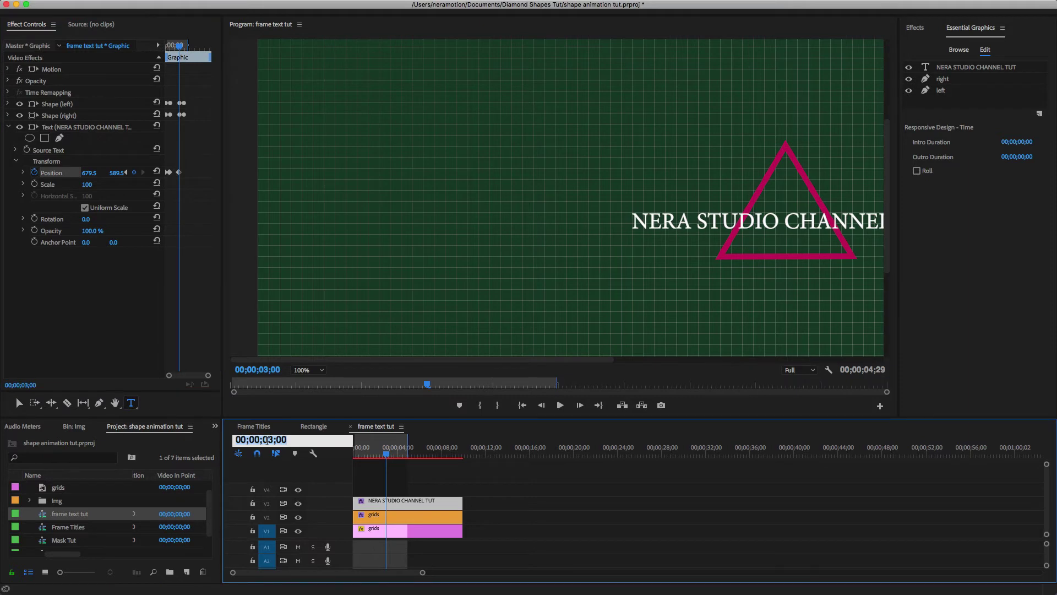
type("400")
key("Return")
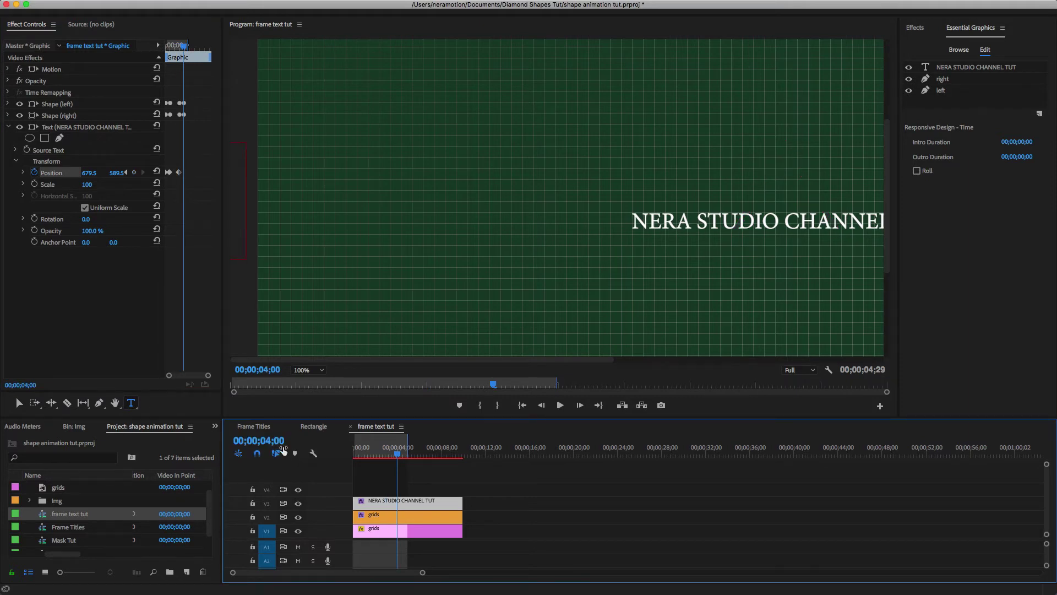
left_click(309, 370)
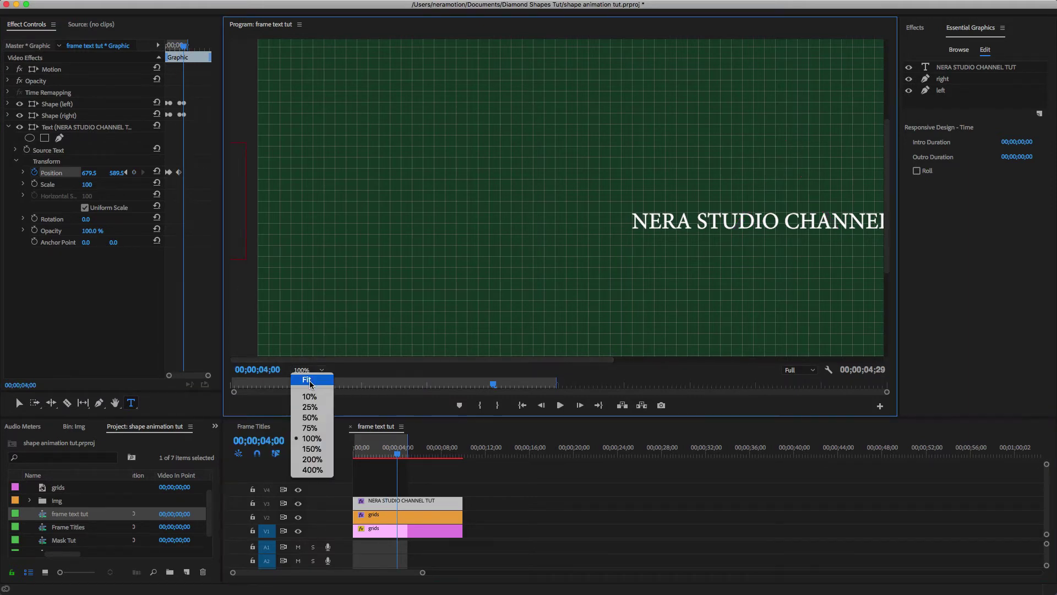
left_click(307, 379)
left_click_drag(88, 173, 762, 173)
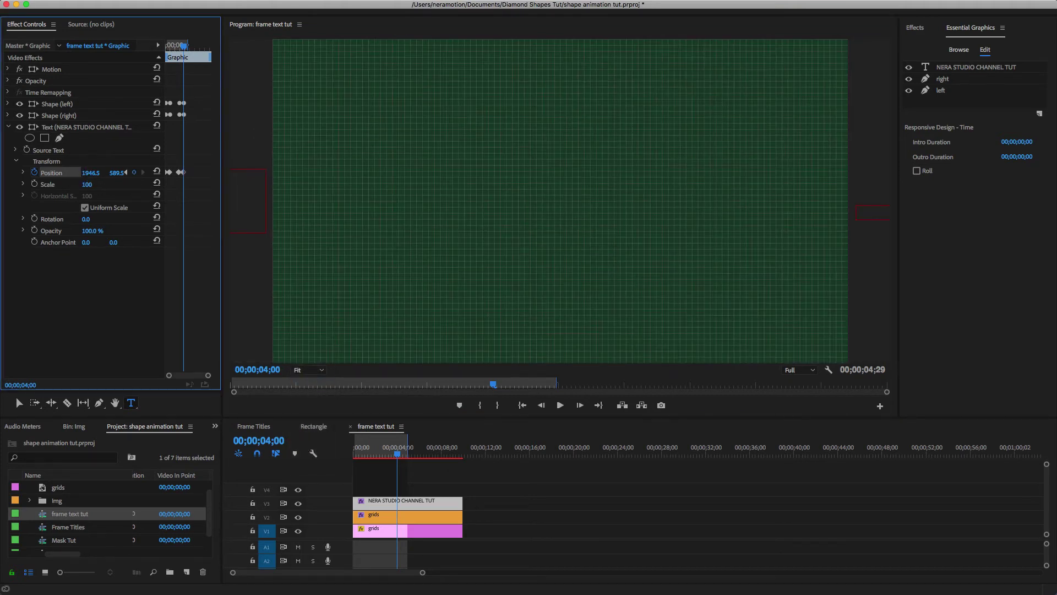
Shape the text's Position velocity curve with a fast entrance, a slow centre and a fast exit, and render and play the preview
left_click(192, 284)
key("grave")
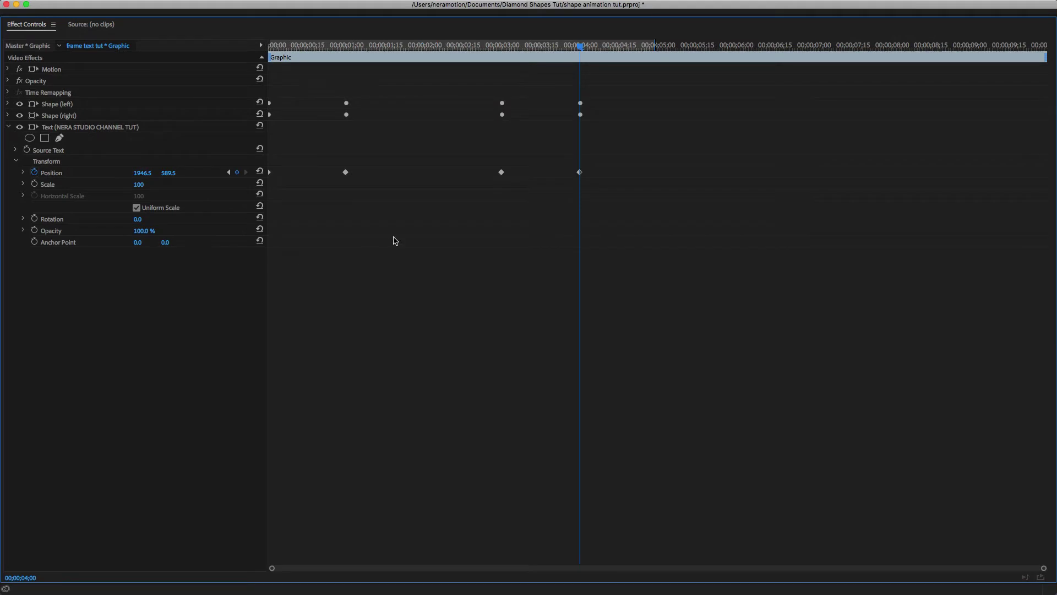
left_click(23, 172)
left_click(345, 205)
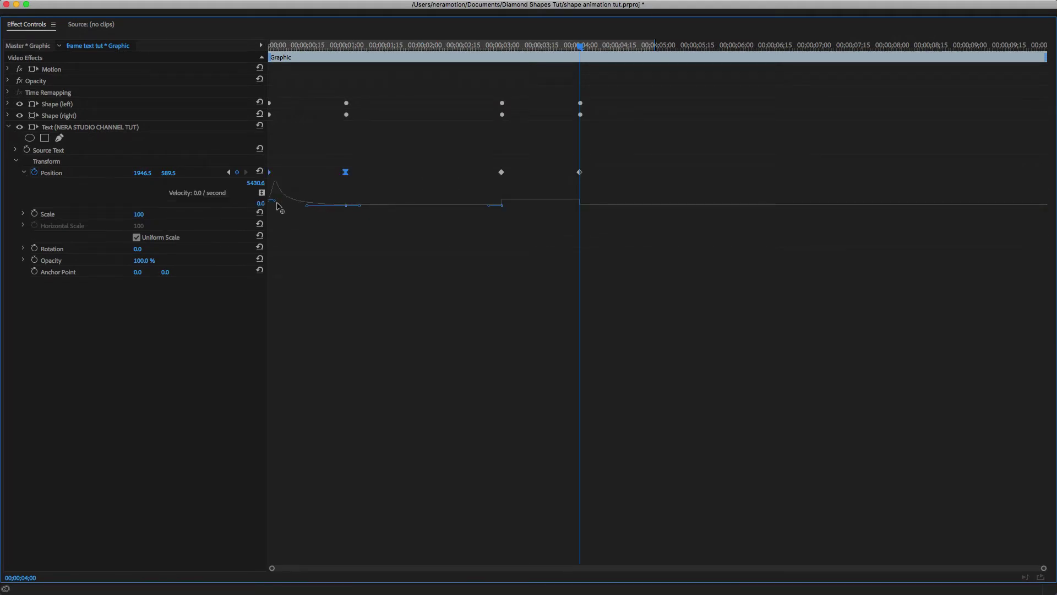
left_click_drag(483, 188, 612, 160)
left_click_drag(505, 208, 595, 210)
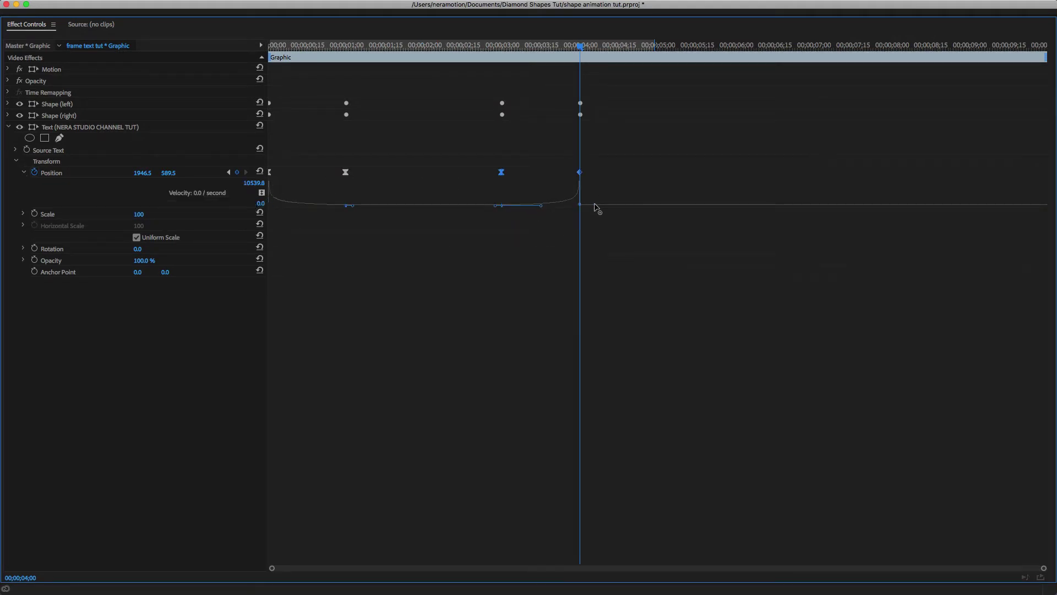
key("grave")
key("Return")
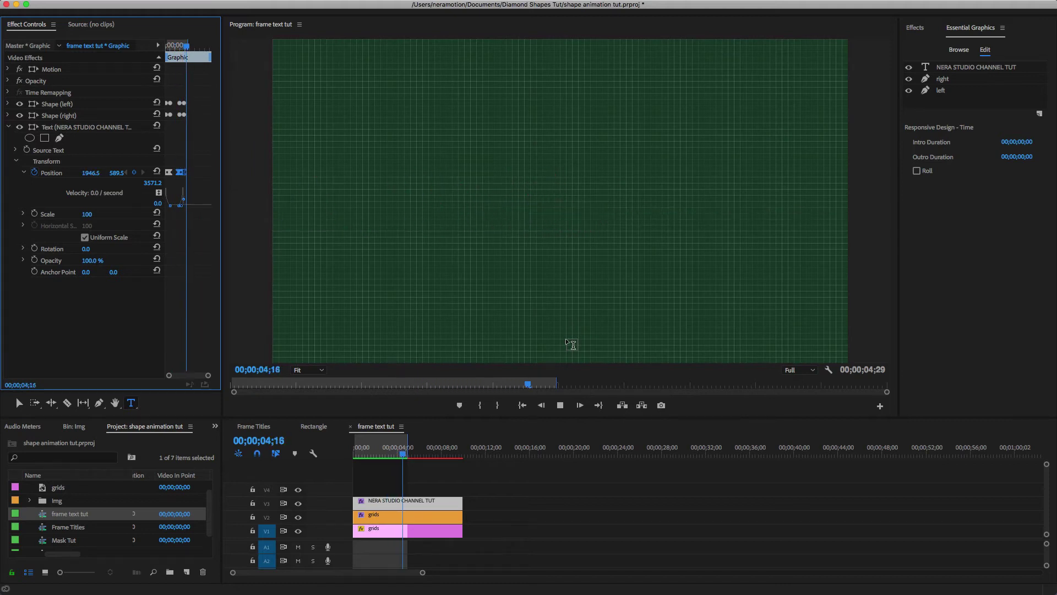
key("space")
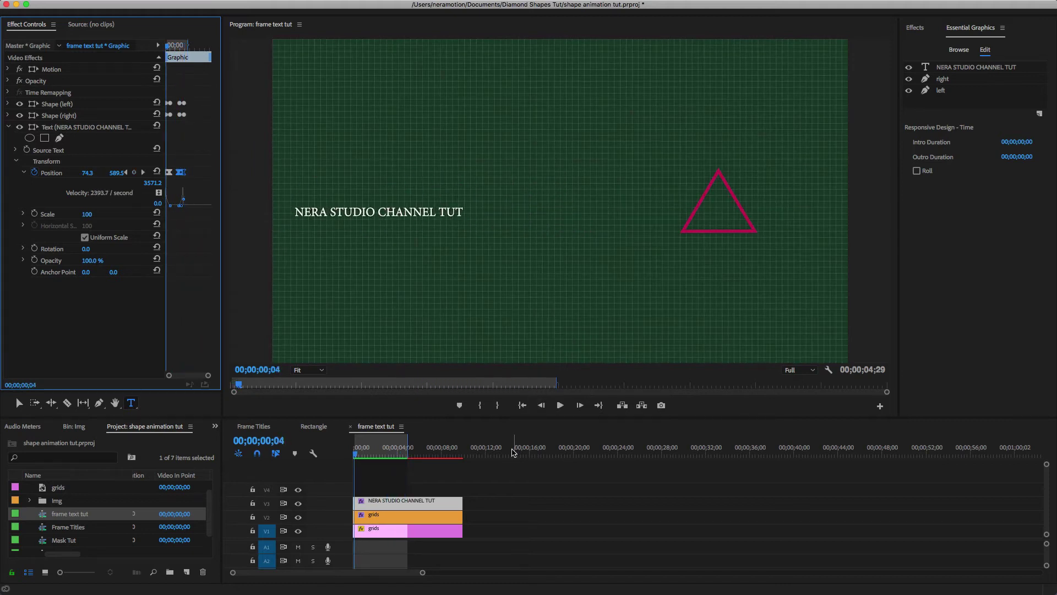
Around 00;00;02;18, move the NERA STUDIO CHANNEL TUT text layer between the right and left shape layers
left_click(309, 368)
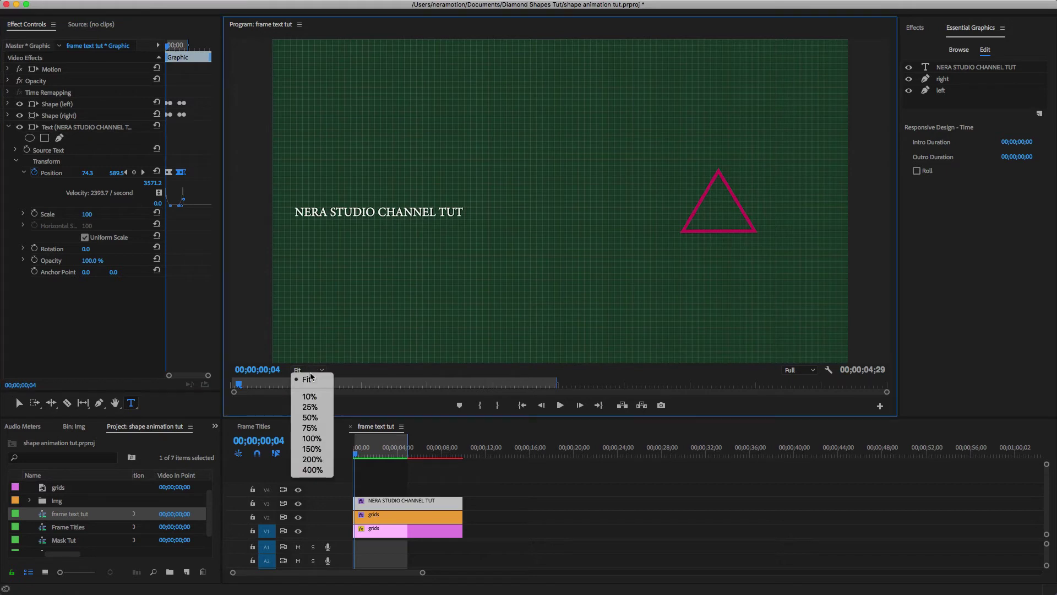
left_click(317, 440)
left_click_drag(359, 455, 384, 460)
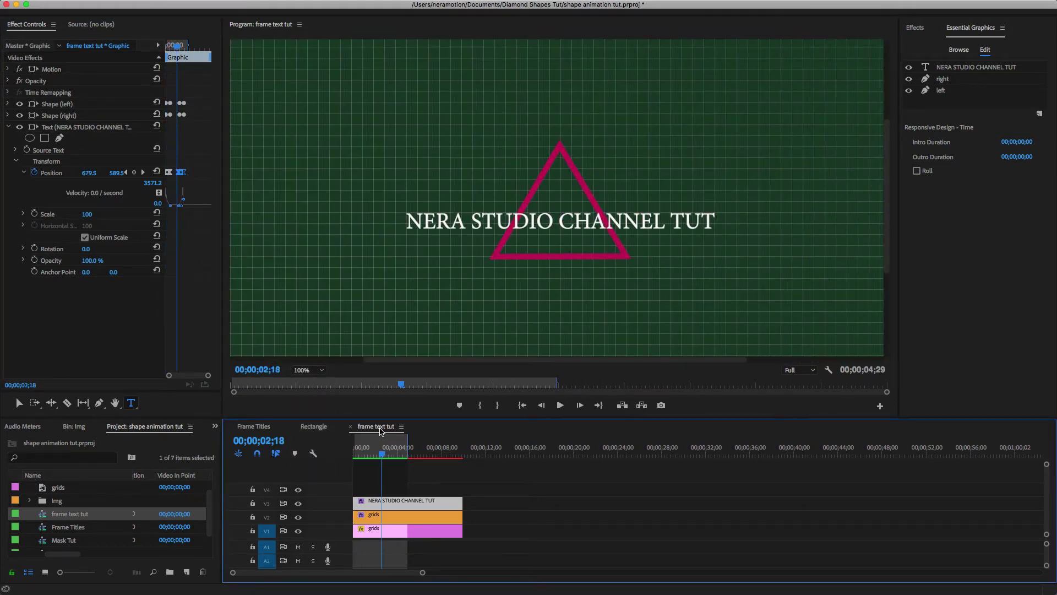
left_click(958, 67)
left_click_drag(955, 70, 947, 90)
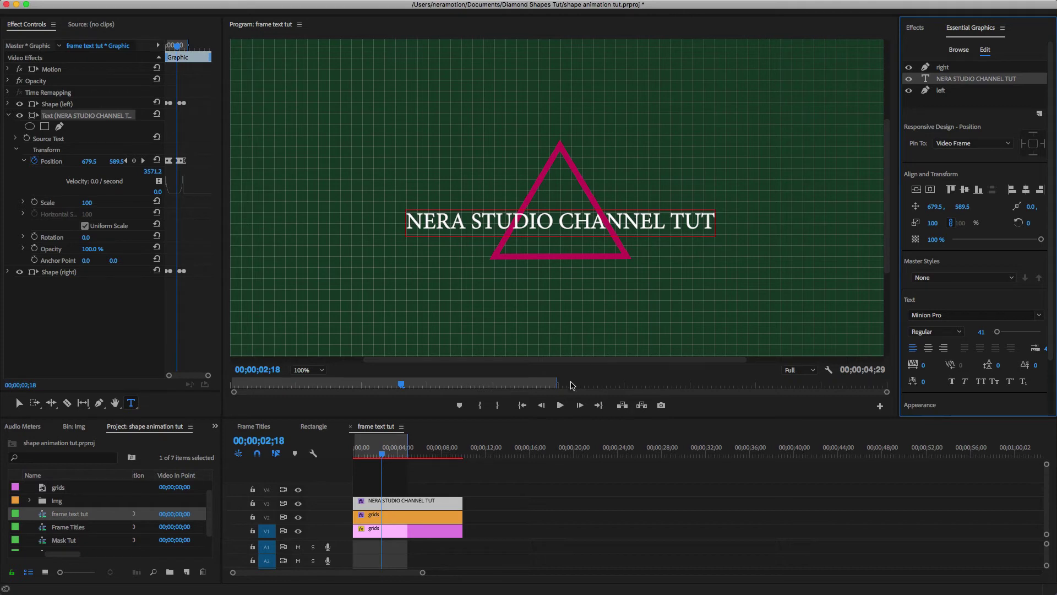
Examine the destination options for exporting the title clip as a Motion Graphics template, and cancel the export
mouse_move(379, 460)
left_mouse_down()
mouse_move(358, 465)
mouse_move(382, 464)
left_mouse_up()
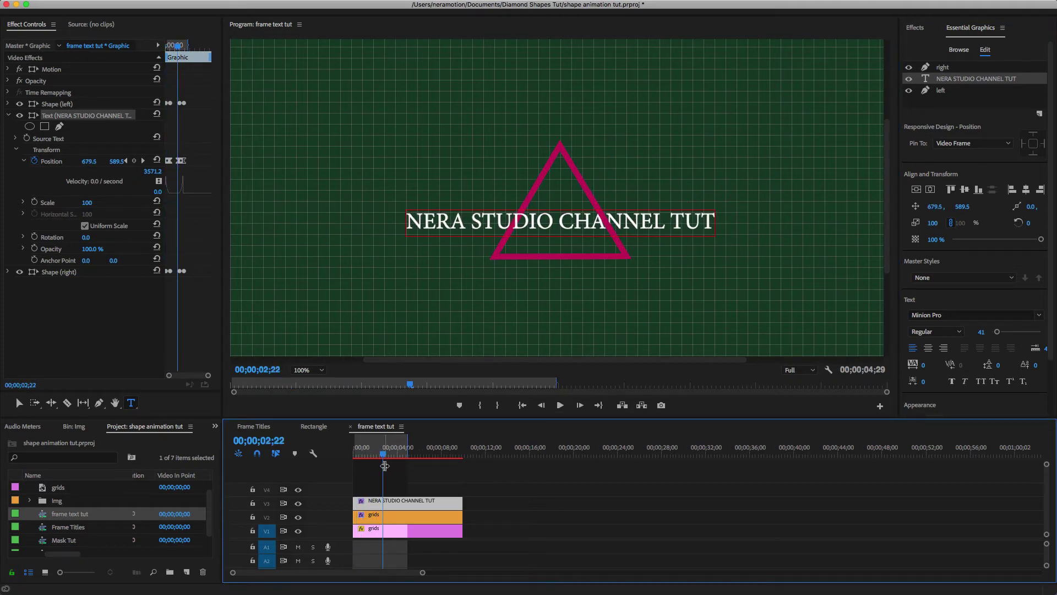
right_click(394, 504)
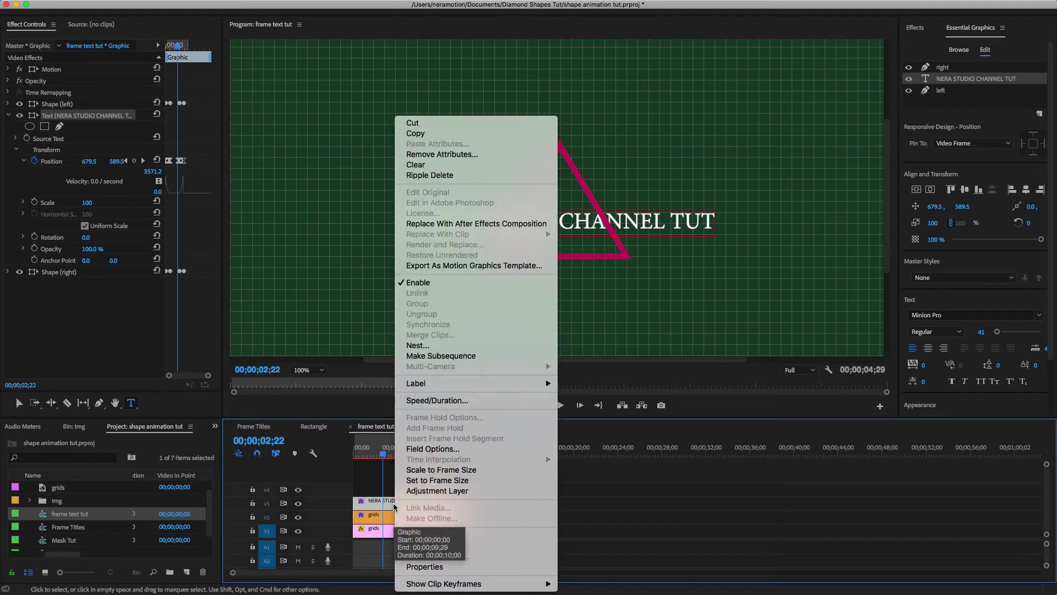
left_click(440, 266)
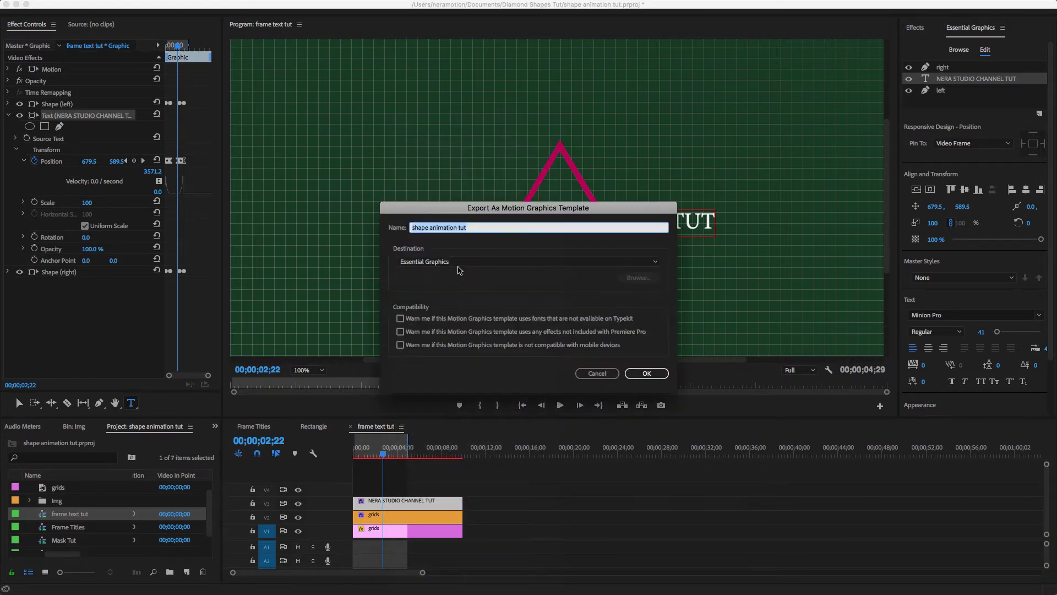
left_click(440, 263)
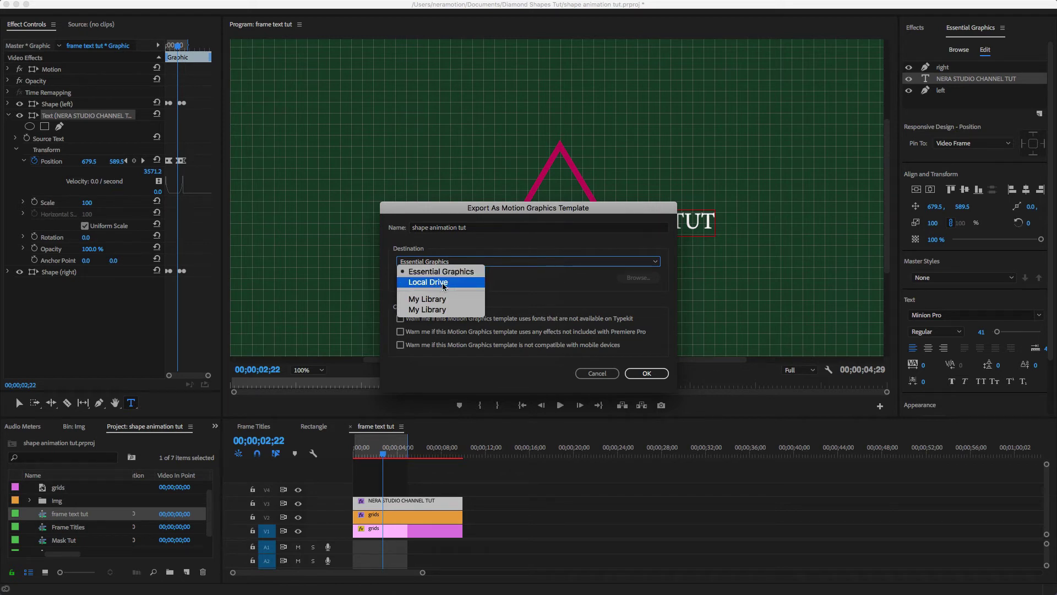
key("Escape")
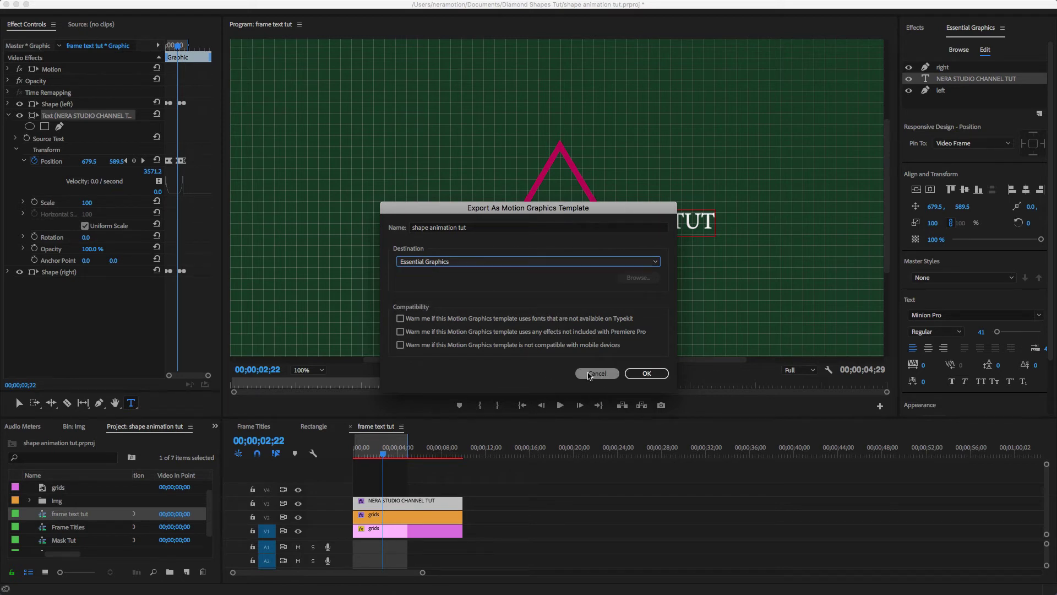
left_click(589, 374)
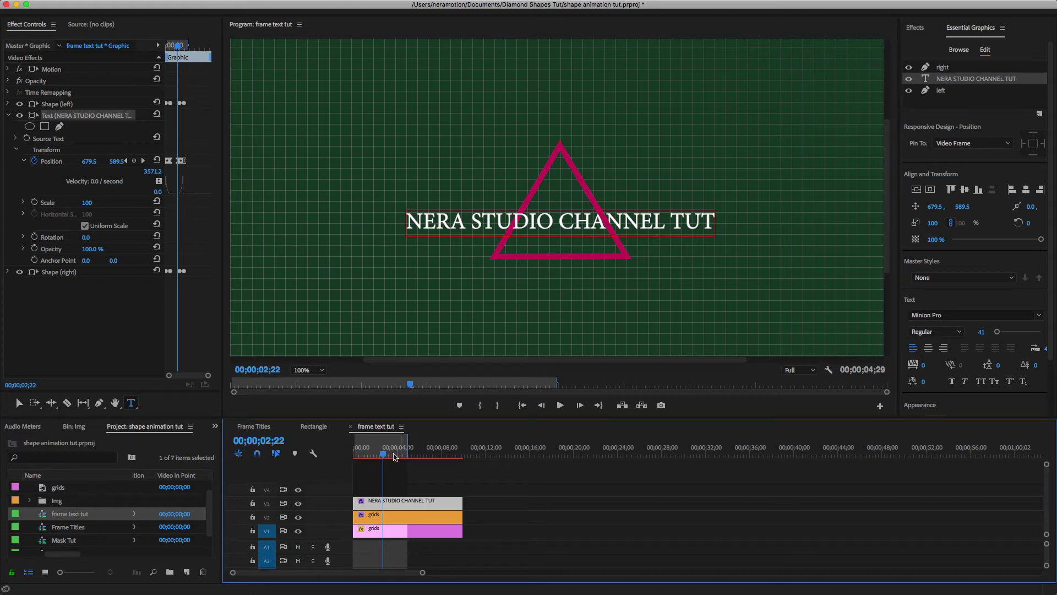
Hide the V3 track containing the triangle title and activate the Pen tool
left_click(298, 503)
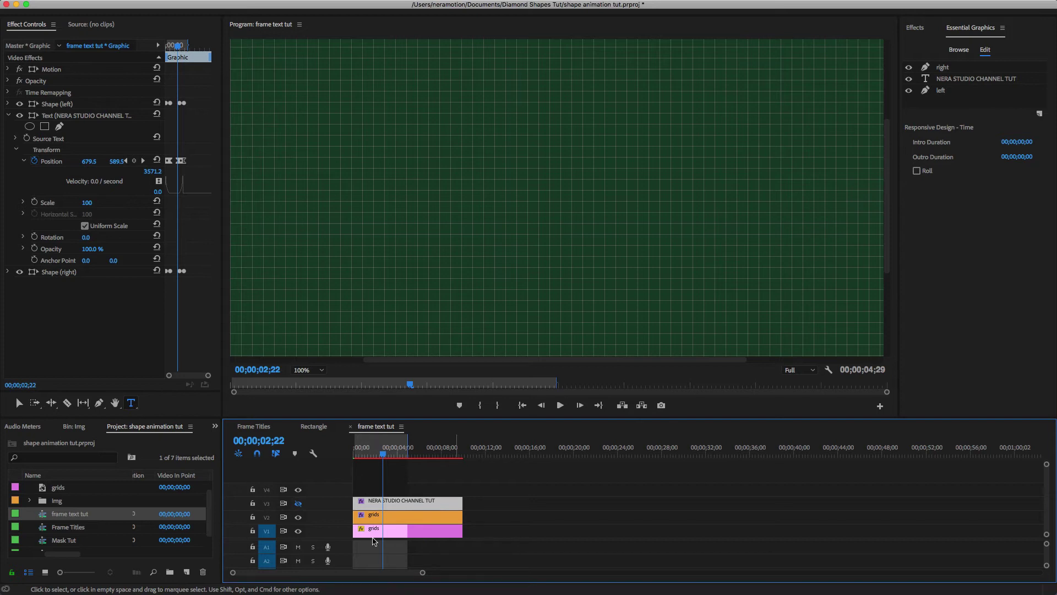
left_click(100, 406)
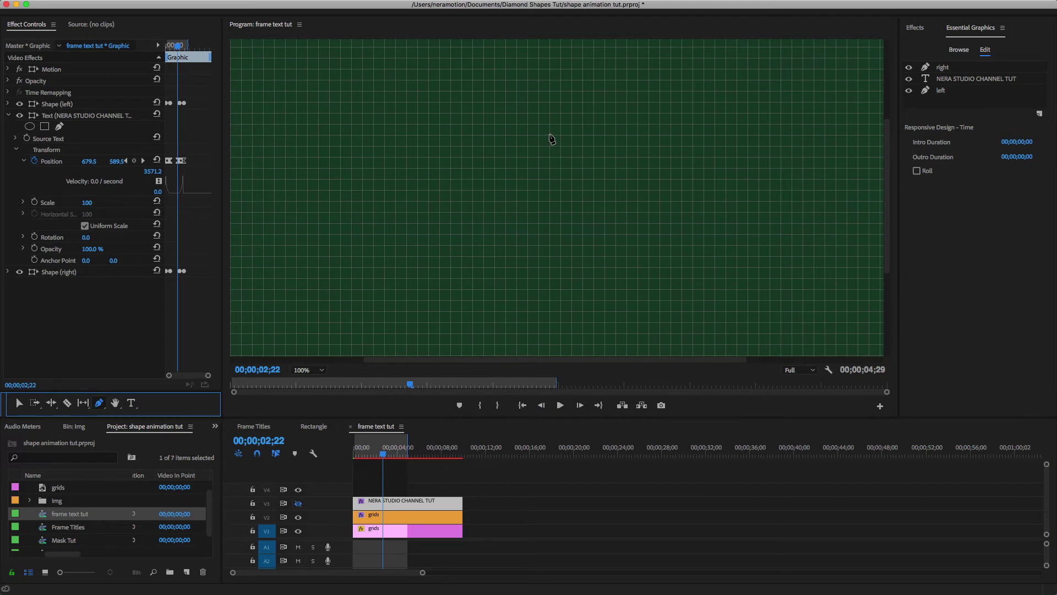
left_click(550, 136)
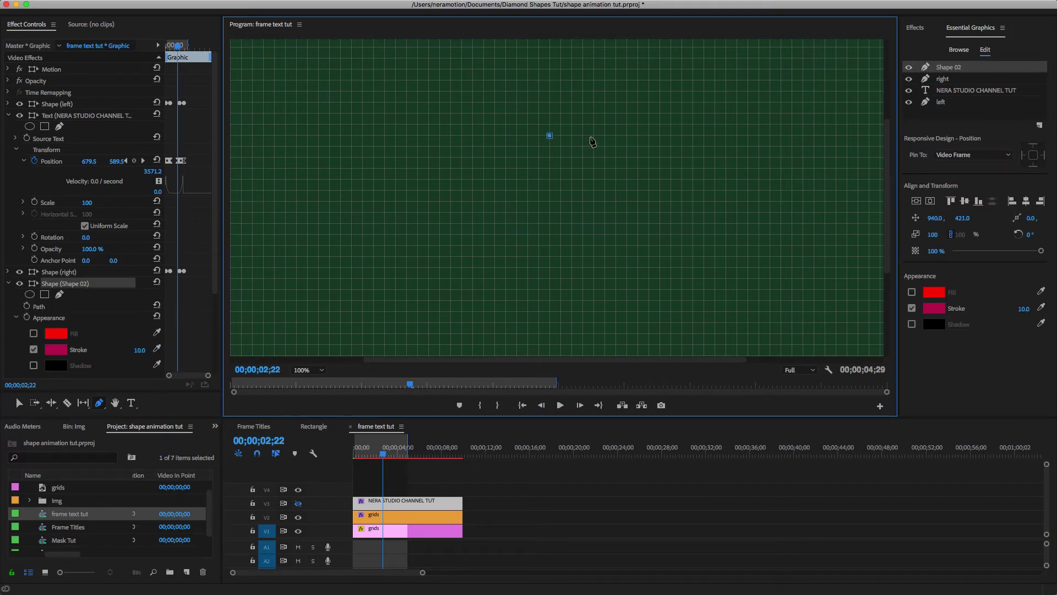
left_click(594, 135)
left_click(593, 257)
left_click(548, 257)
key("super+z")
key("super+z")
key("super+z")
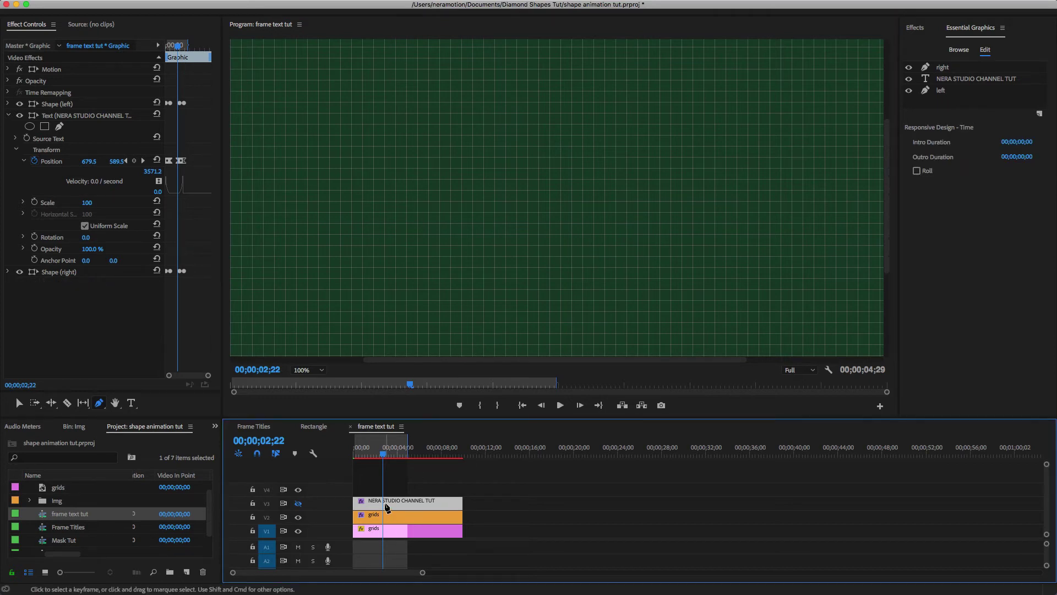
With no clip selected, draw an open three-sided right half of a rectangle as a new graphic, starting at 960, 421
left_click(386, 504)
left_click(471, 488)
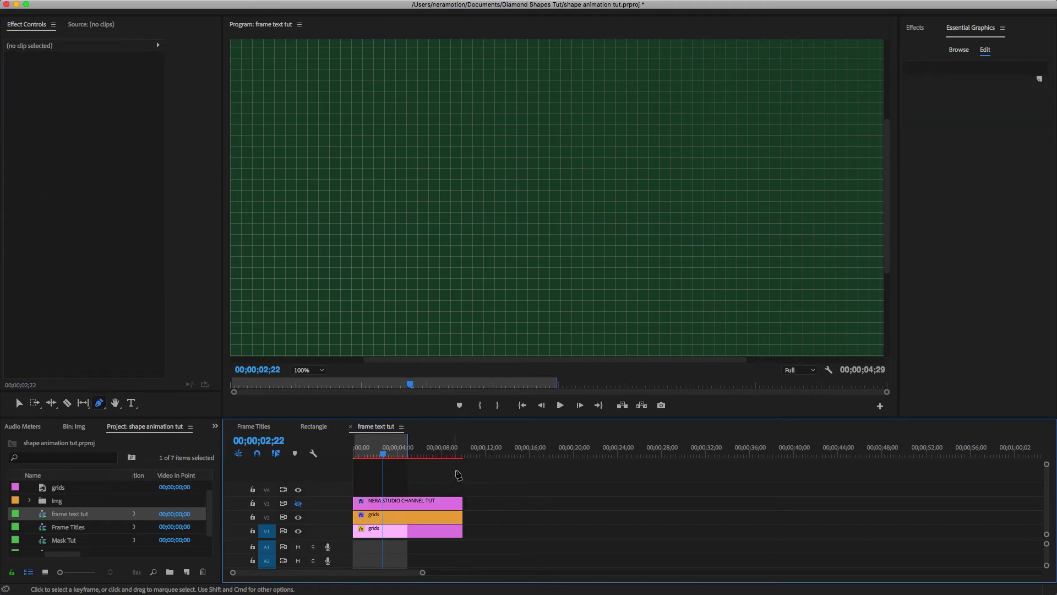
left_click(560, 137)
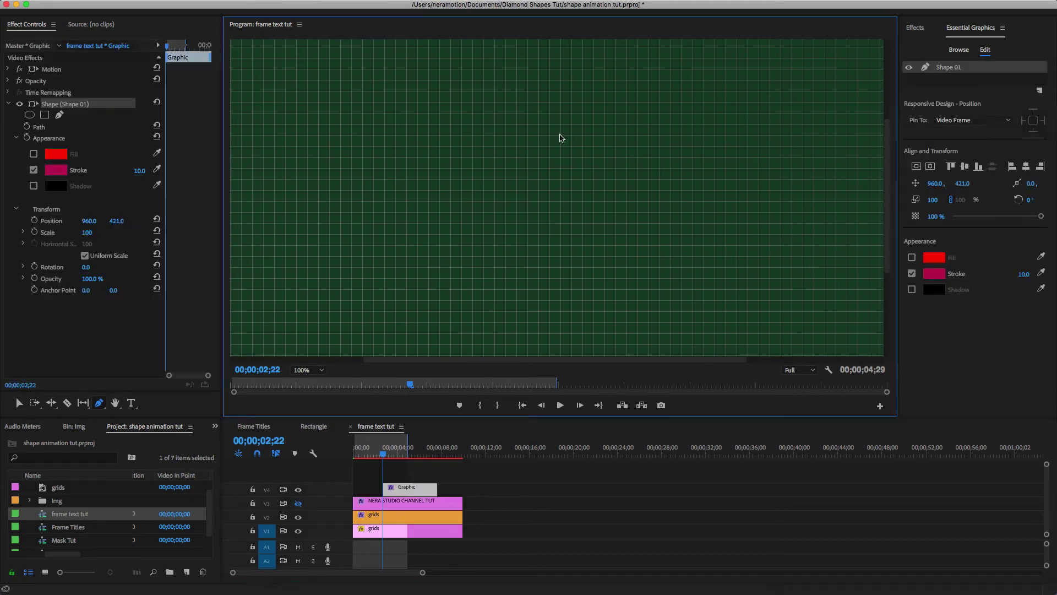
left_click(604, 135)
left_click(604, 247)
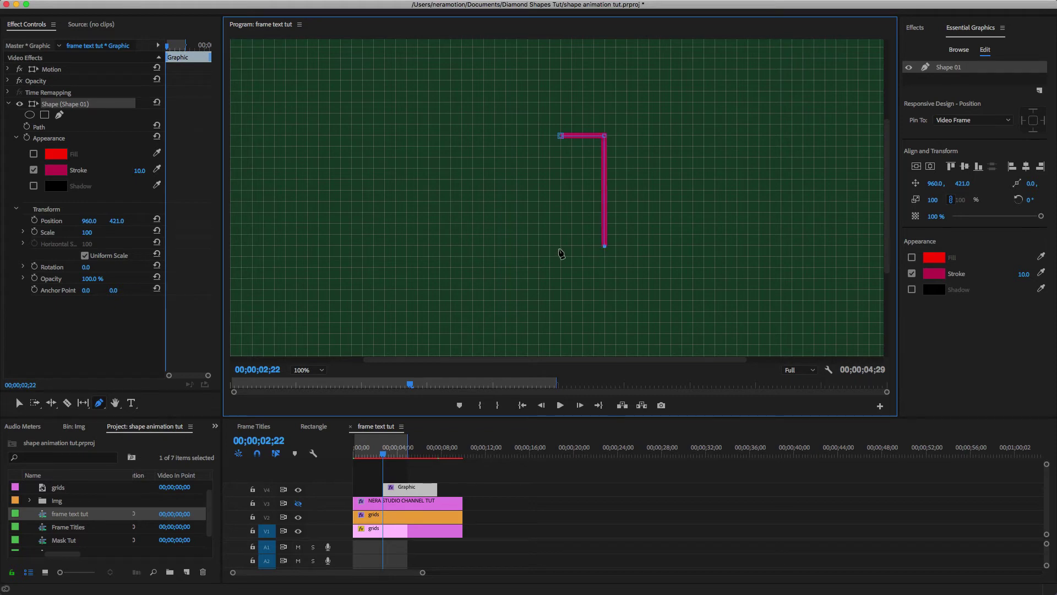
left_click(559, 246)
left_click(950, 70)
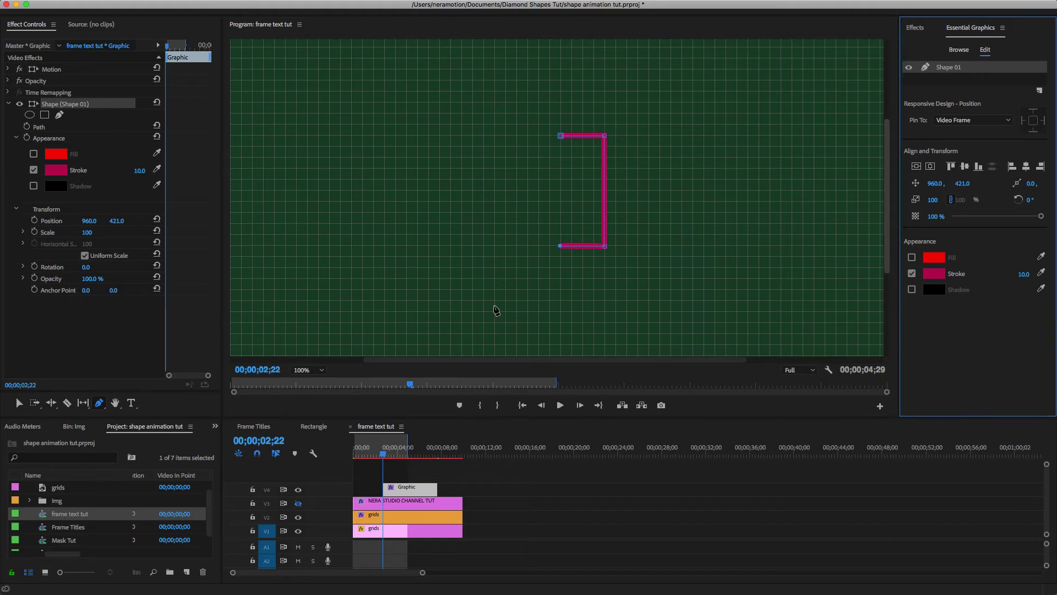
Move the half rectangle's anchor point to the middle of the shape, at 41, 100
left_click(19, 402)
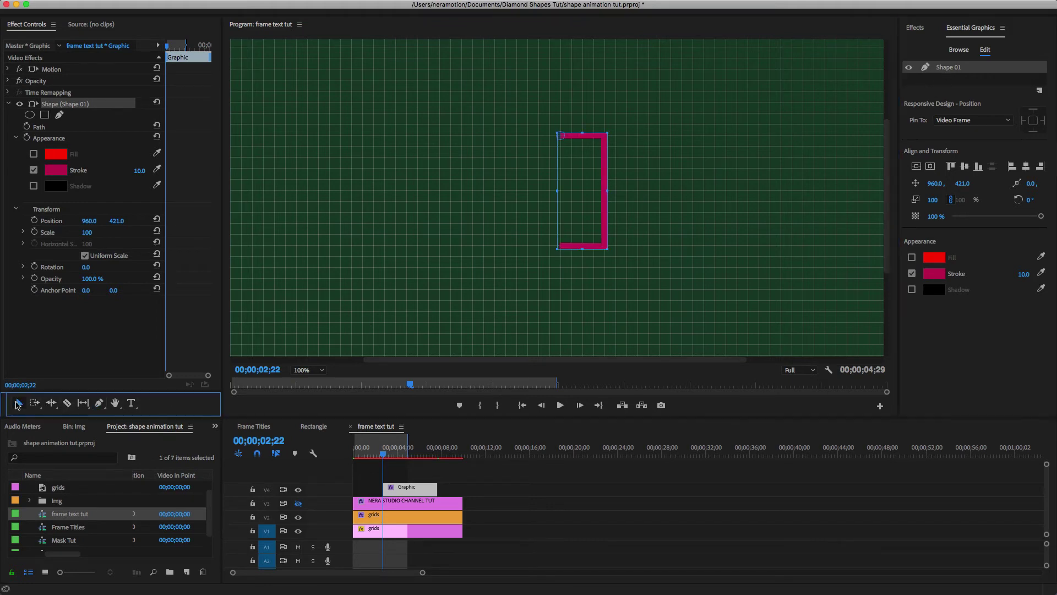
left_click_drag(560, 136, 585, 194)
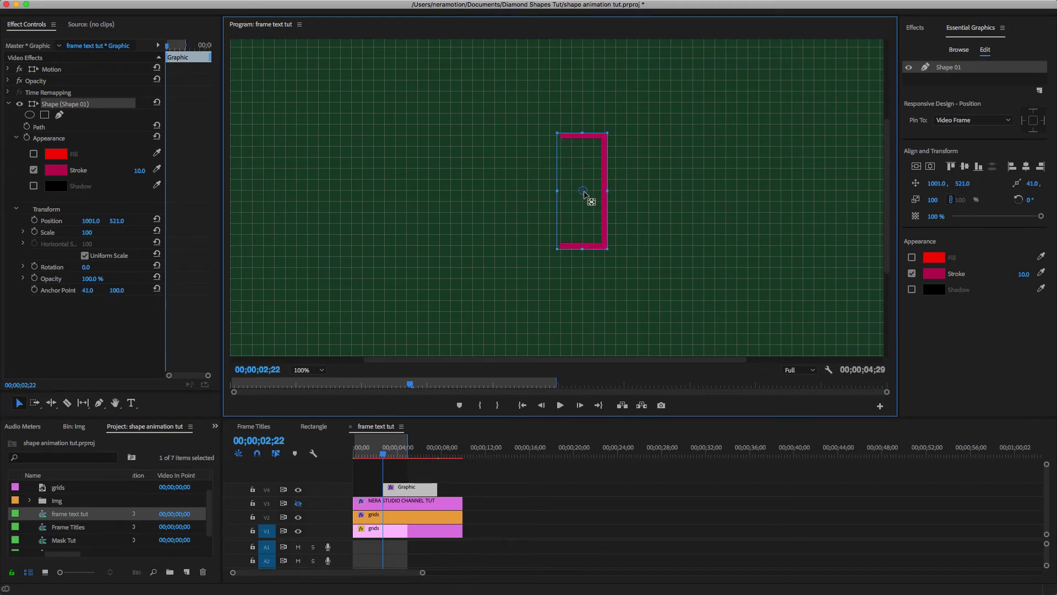
Duplicate the Shape 01 layer of the half rectangle
left_click(950, 69)
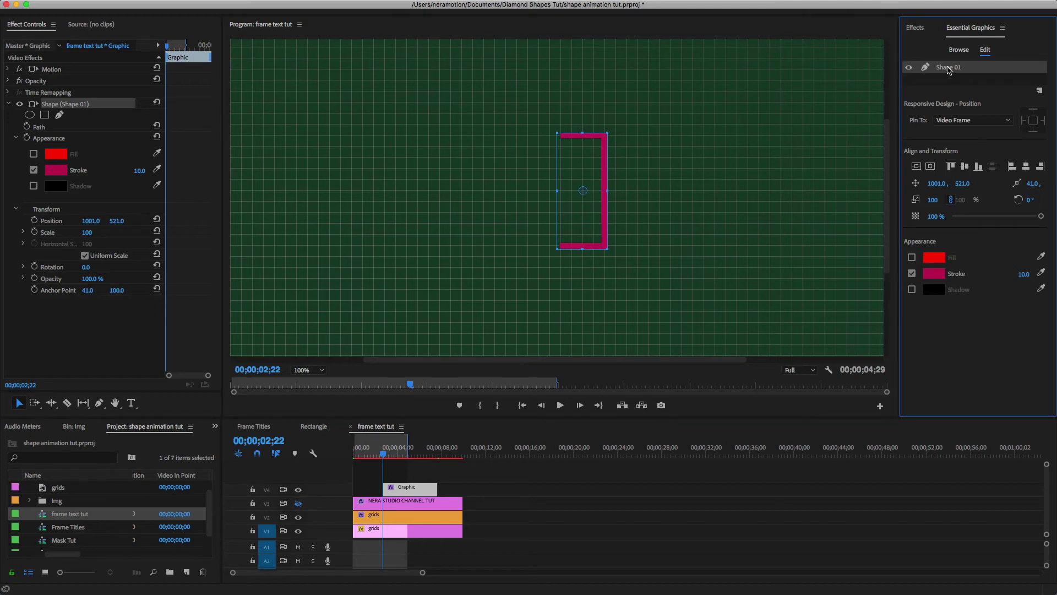
right_click(948, 69)
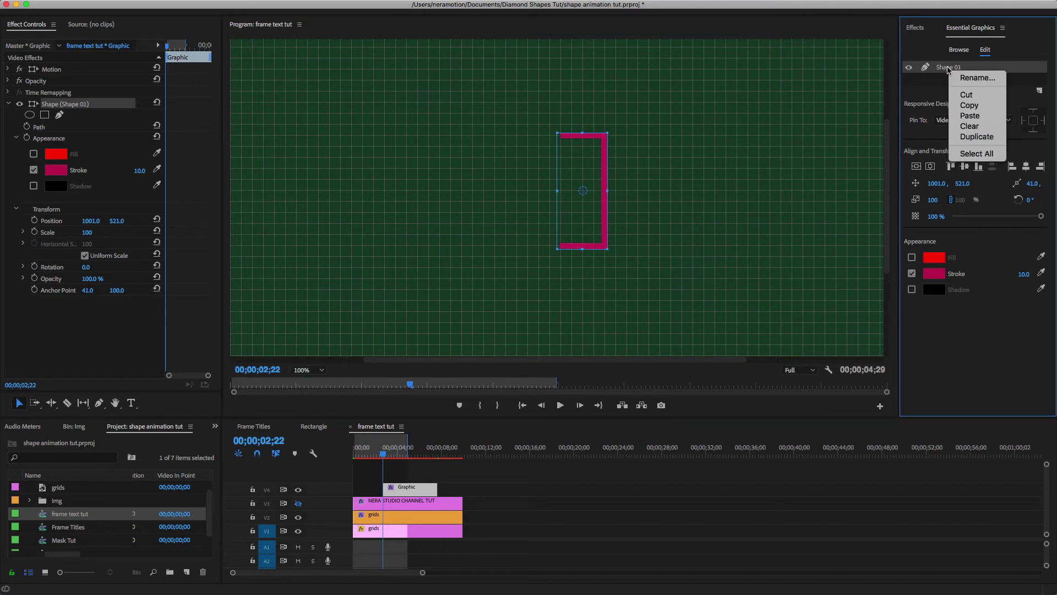
left_click(972, 137)
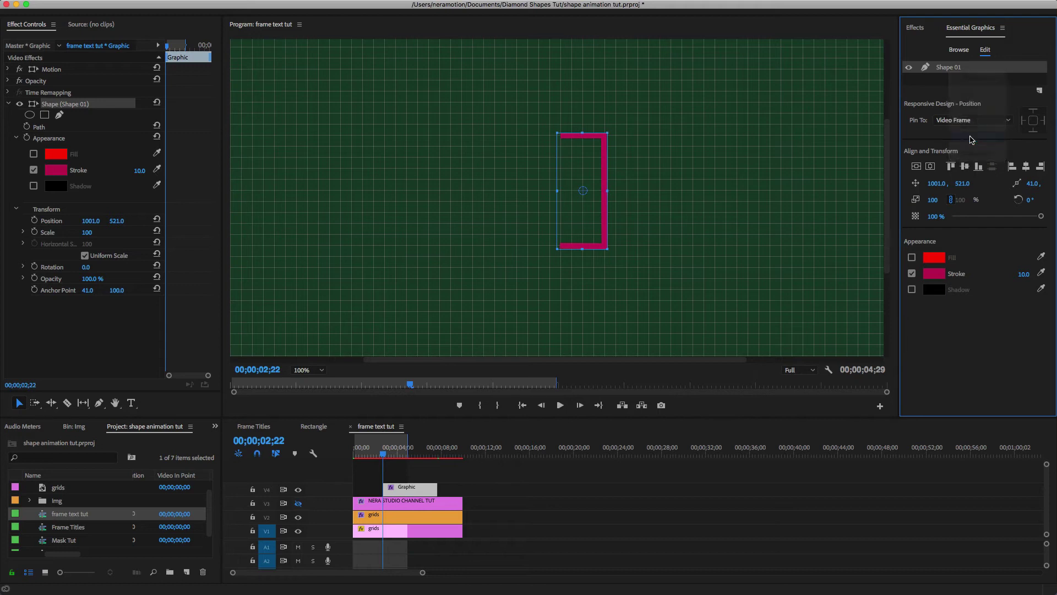
Rename the upper duplicate shape layer RIGHT and the lower Shape 01 layer LEFT
right_click(953, 70)
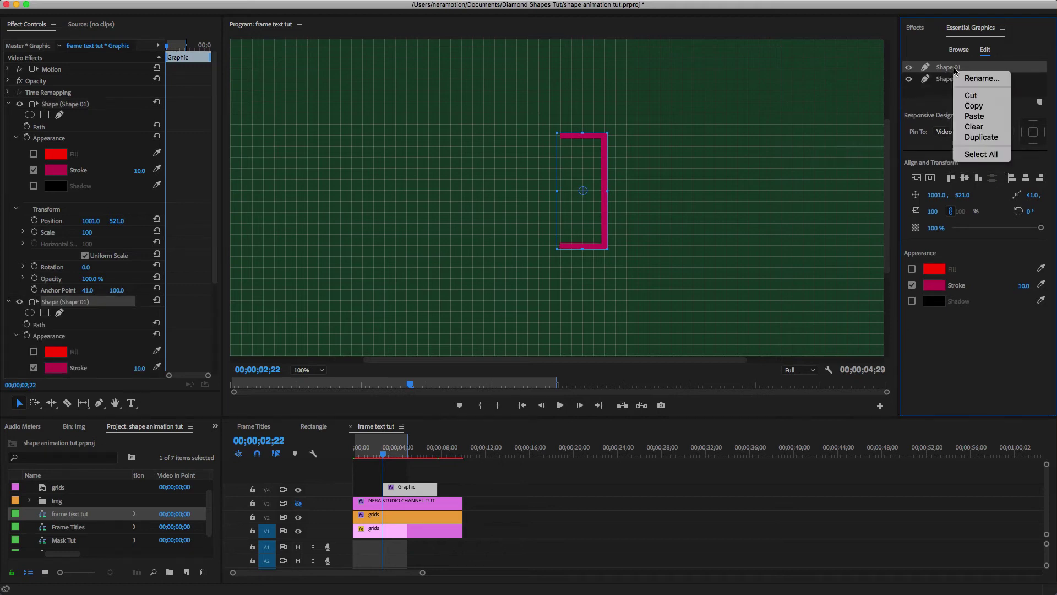
left_click(966, 81)
type("RIGHT")
key("Return")
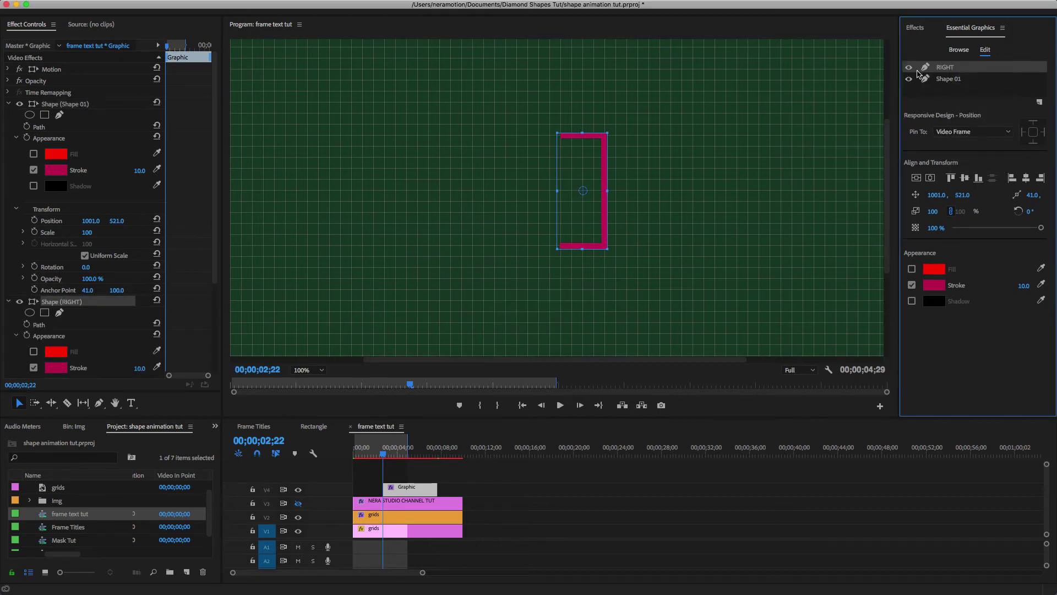
right_click(944, 79)
left_click(958, 87)
type("LEFT")
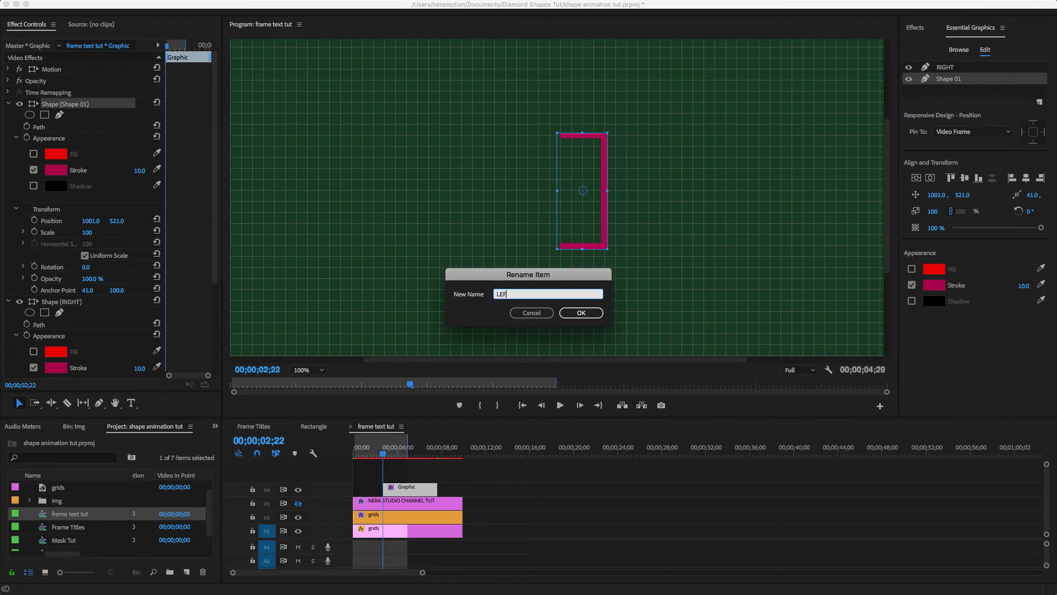
key("Return")
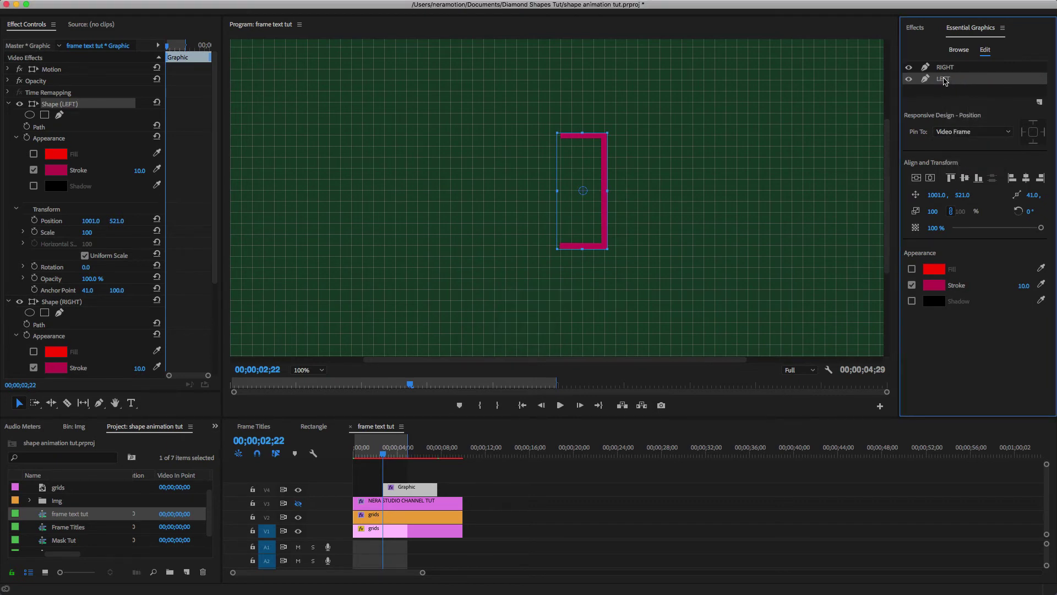
Rotate the LEFT shape by 180° and move the graphic clip on V4 to the start of the sequence
left_click(1029, 211)
key("Return")
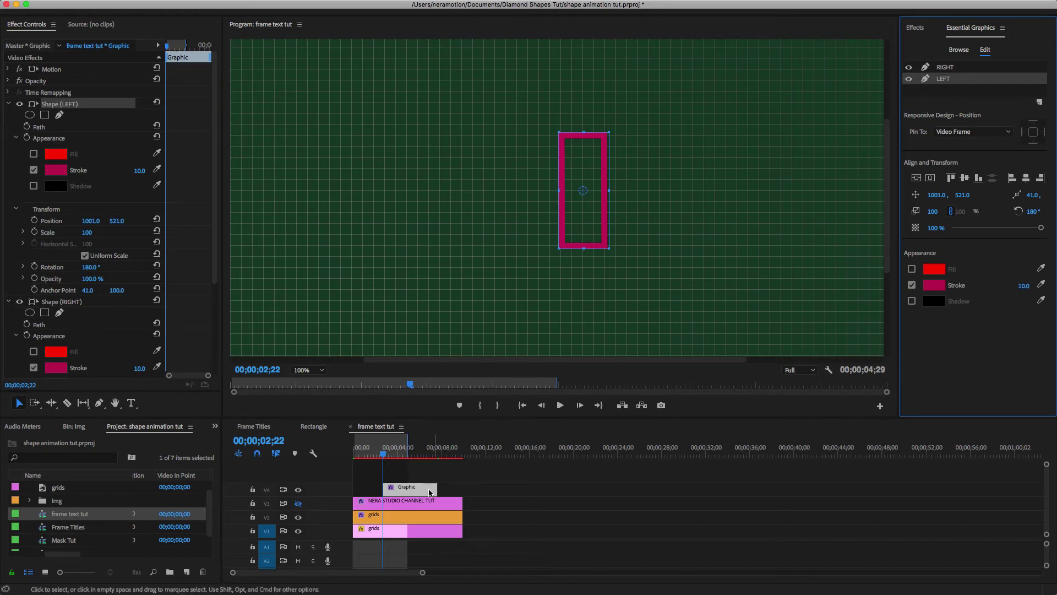
mouse_move(407, 490)
left_mouse_down()
mouse_move(385, 491)
mouse_move(422, 489)
left_mouse_up()
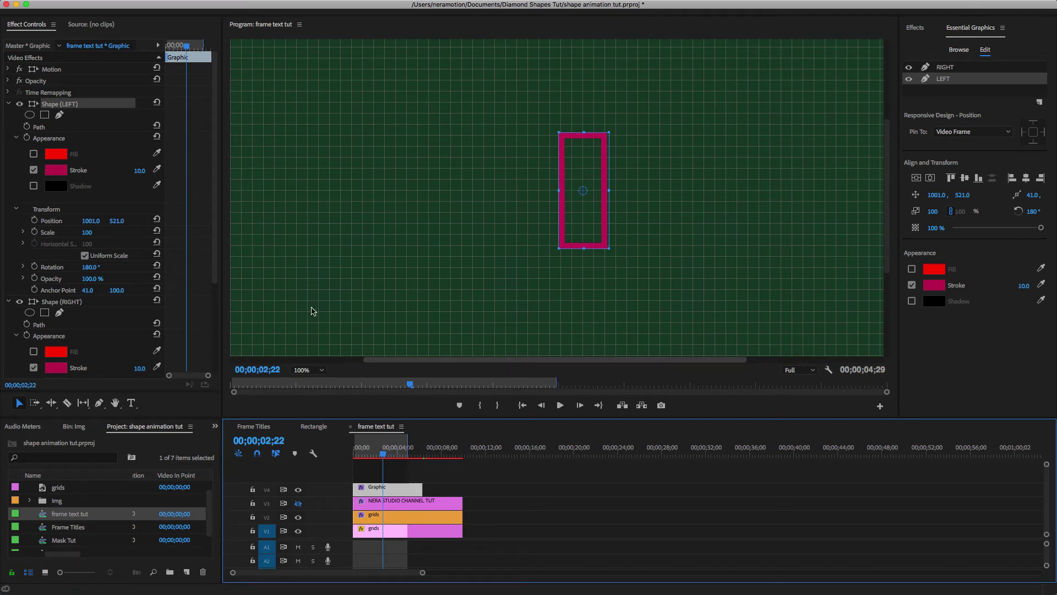
Add a rectangular mask with 0 feather to the LEFT shape and place it over the left half of the frame
left_click(16, 138)
left_click(16, 275)
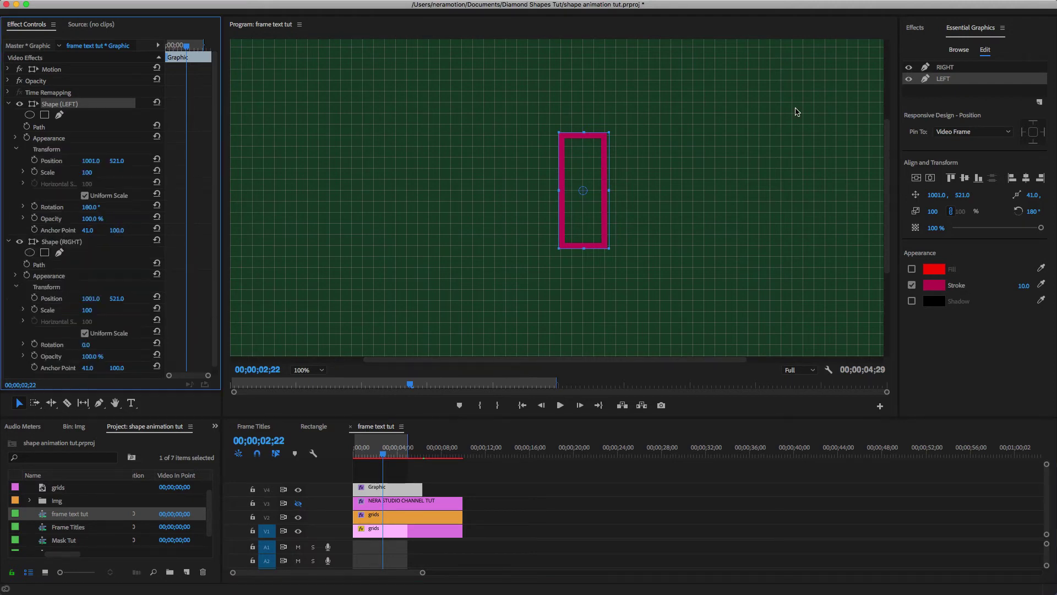
left_click(945, 81)
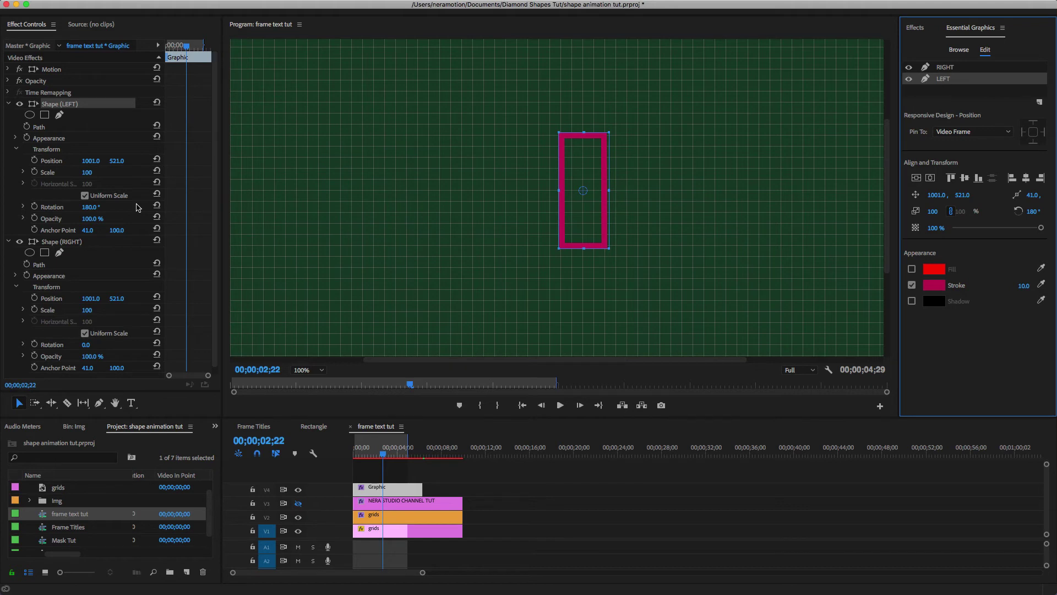
left_click(44, 114)
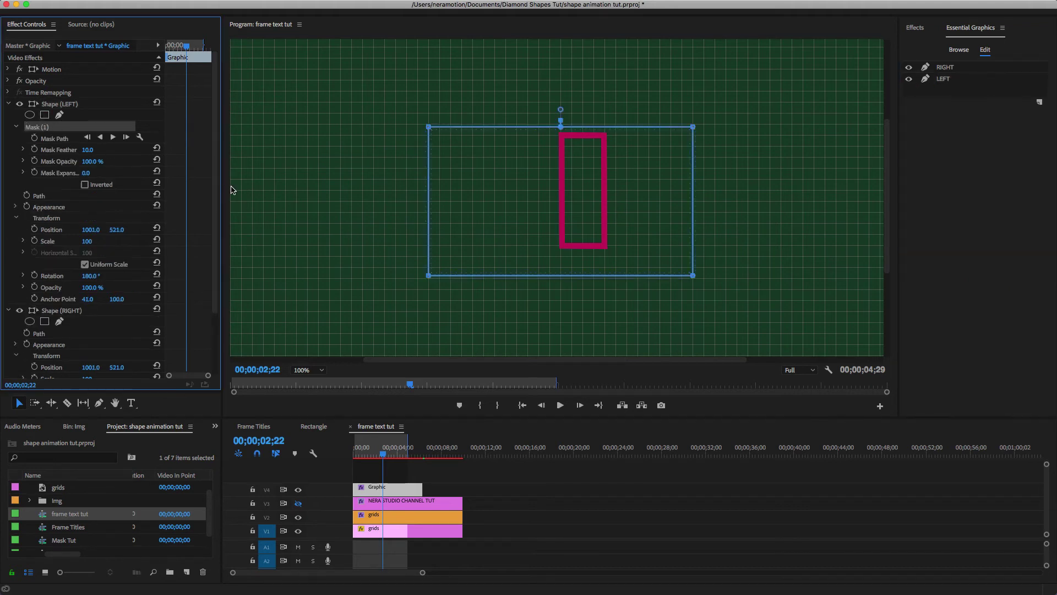
left_click_drag(86, 149, 79, 149)
left_click_drag(638, 229, 530, 231)
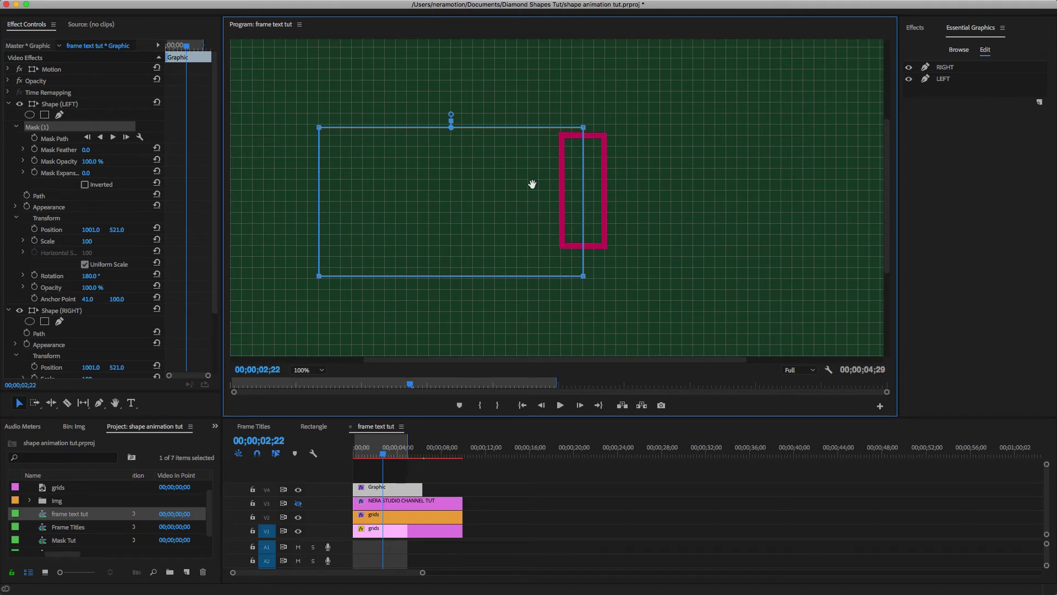
Copy the LEFT shape's mask onto the RIGHT shape and invert the pasted mask
right_click(49, 128)
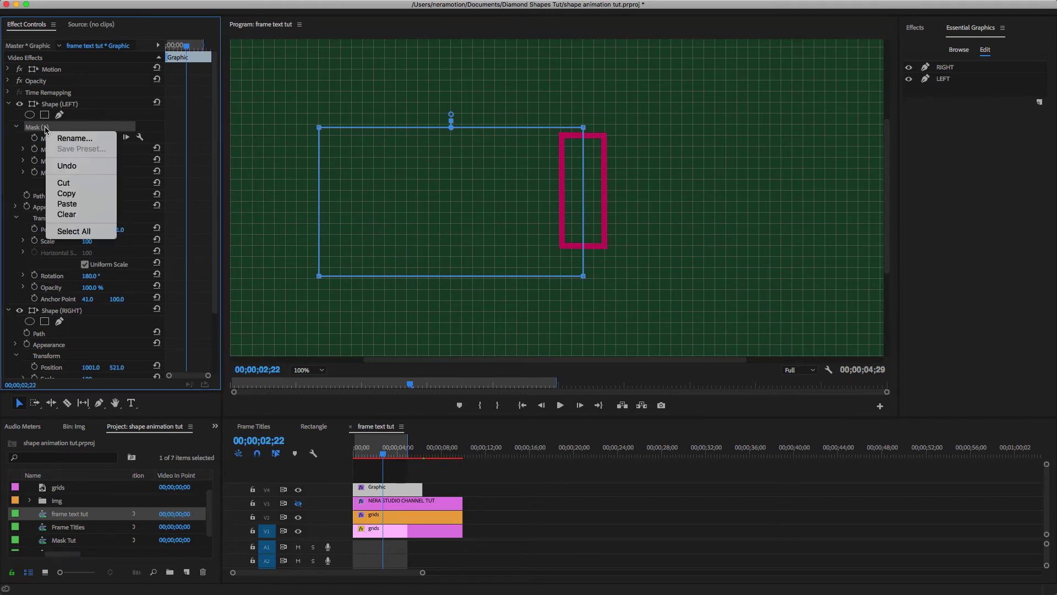
left_click(66, 196)
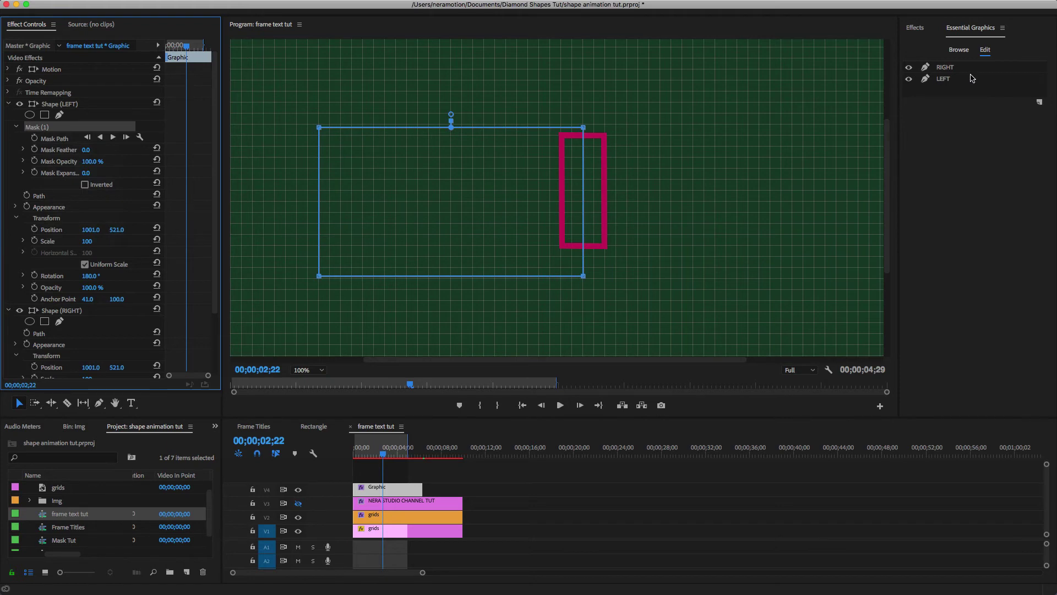
left_click(945, 67)
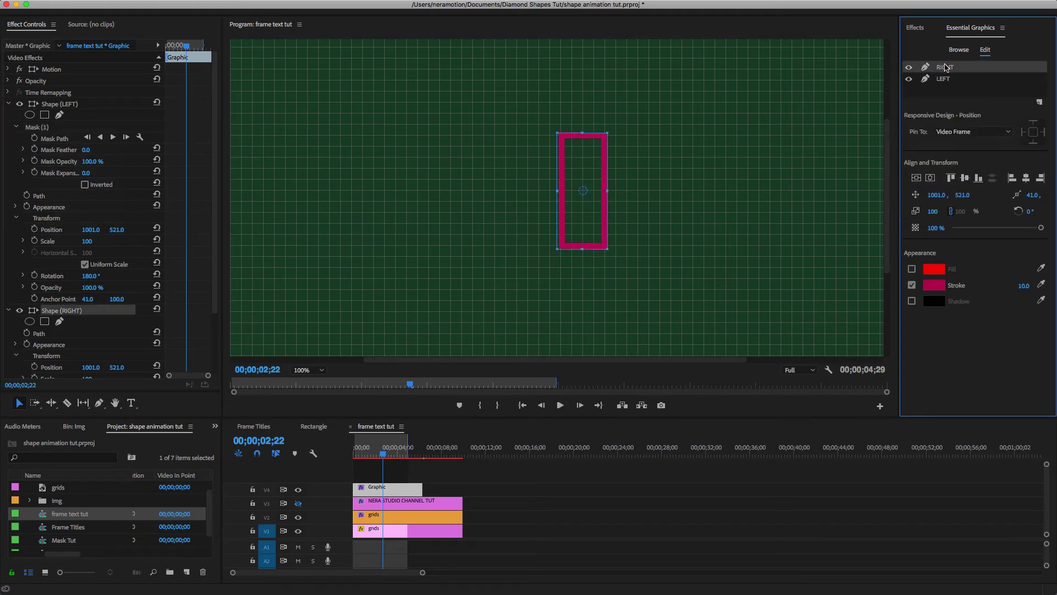
left_click(70, 313)
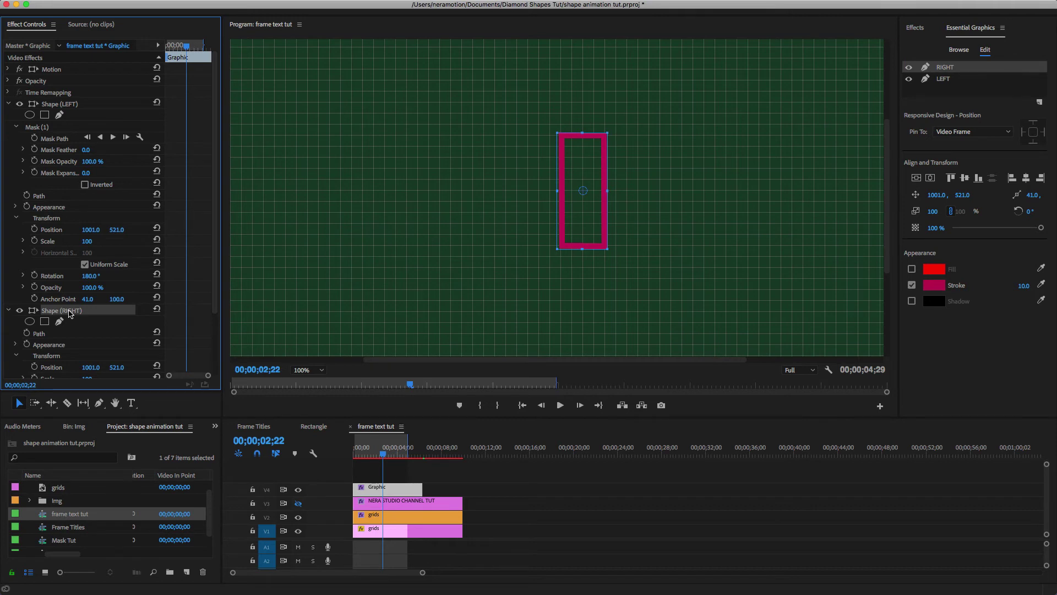
key("super+v")
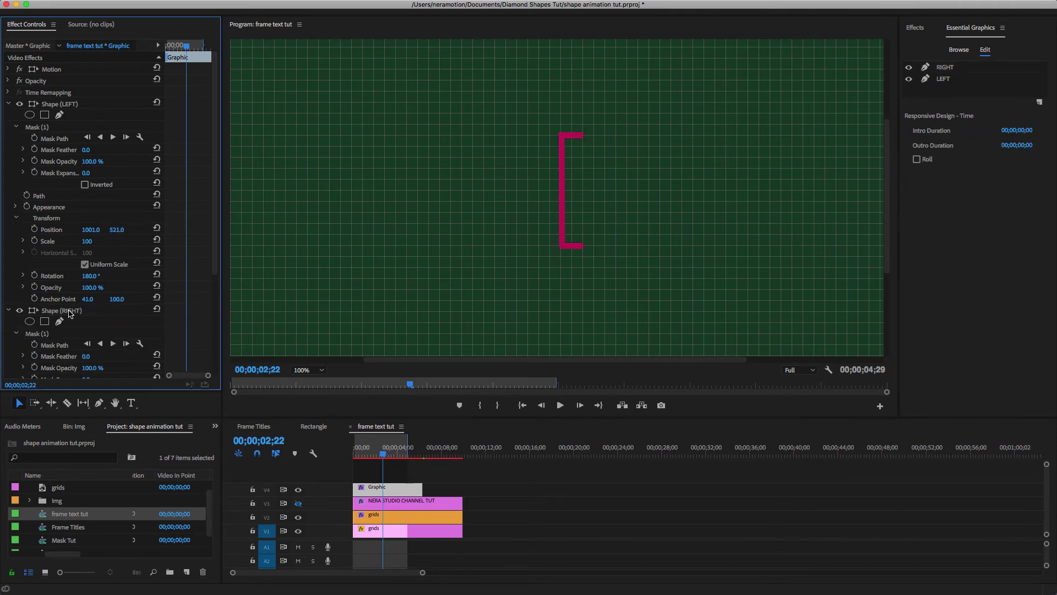
scroll(106, 314, "down", 5)
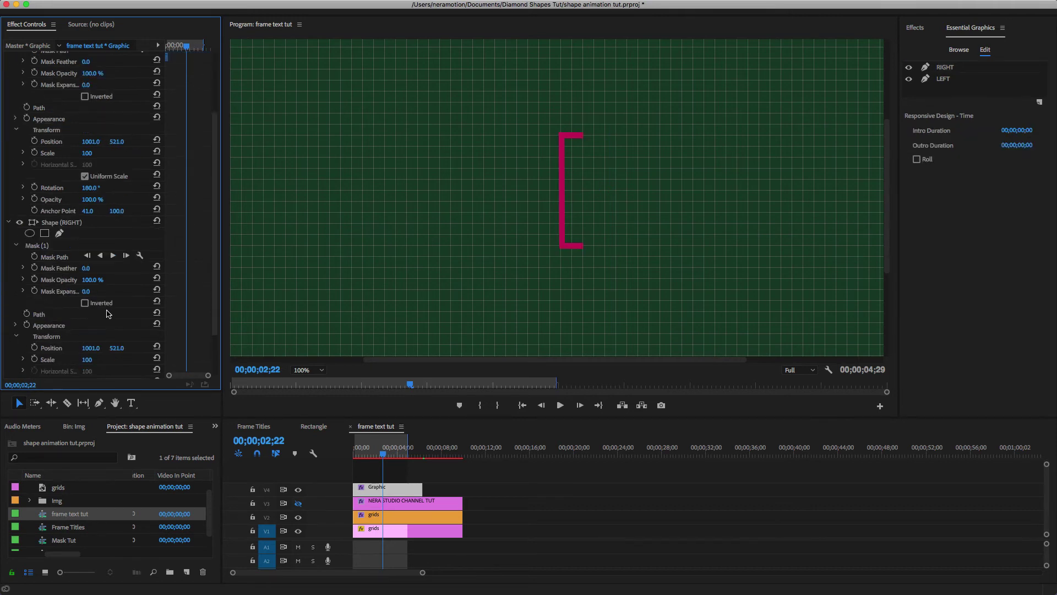
left_click(85, 292)
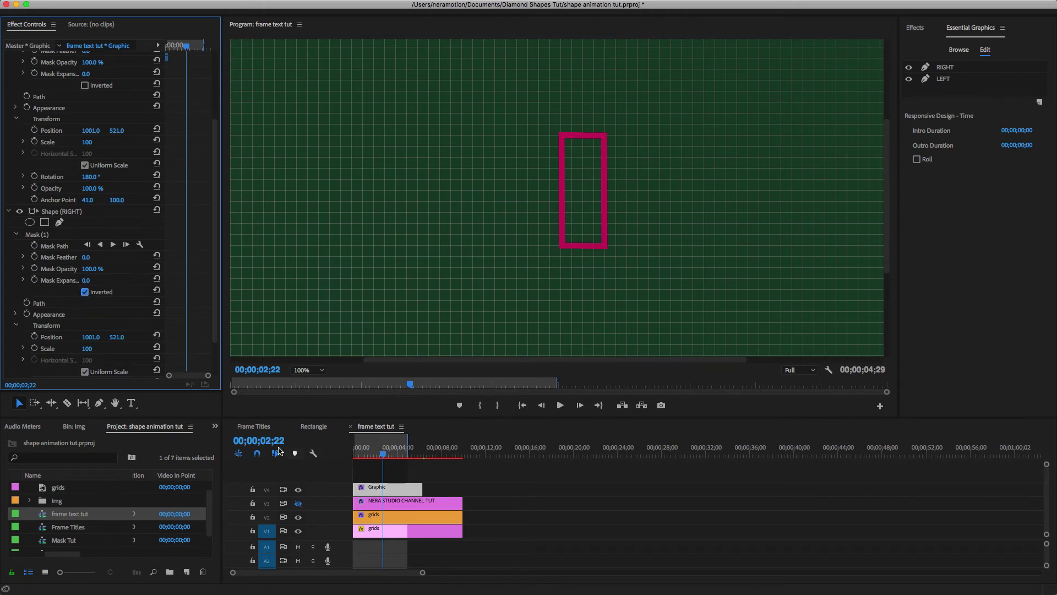
Start position keyframing for both the LEFT and RIGHT shapes at 00;00;01;00
left_click(383, 450)
type("100")
key("Return")
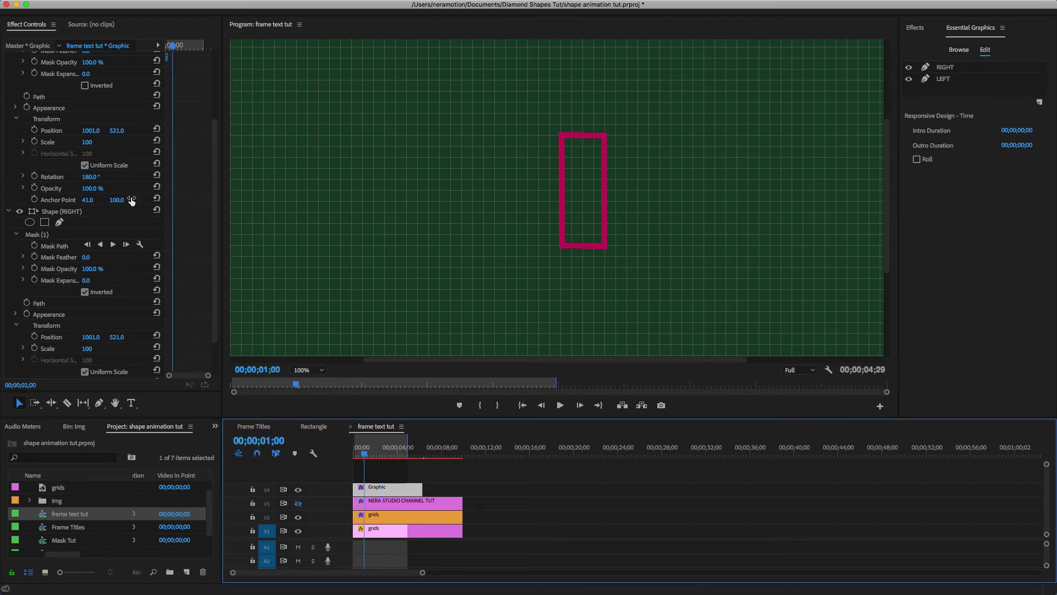
left_click(34, 130)
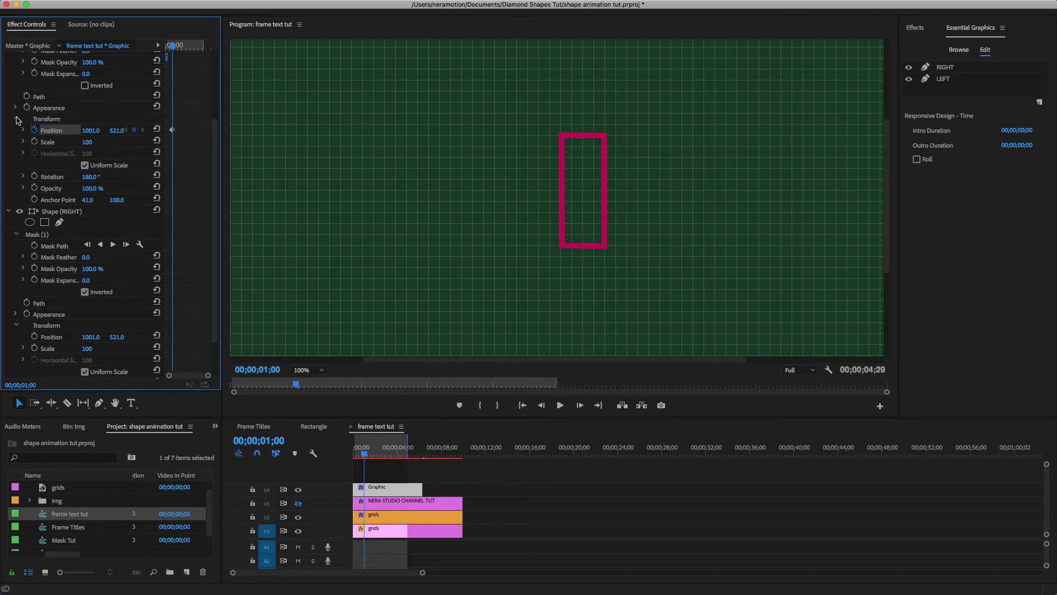
scroll(125, 117, "up", 3)
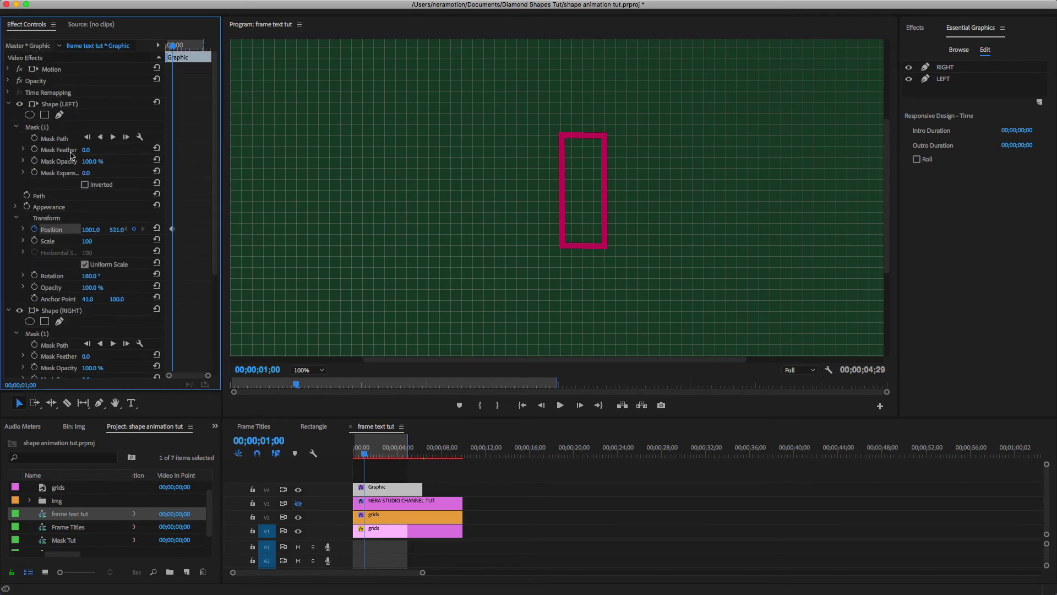
scroll(76, 155, "down", 4)
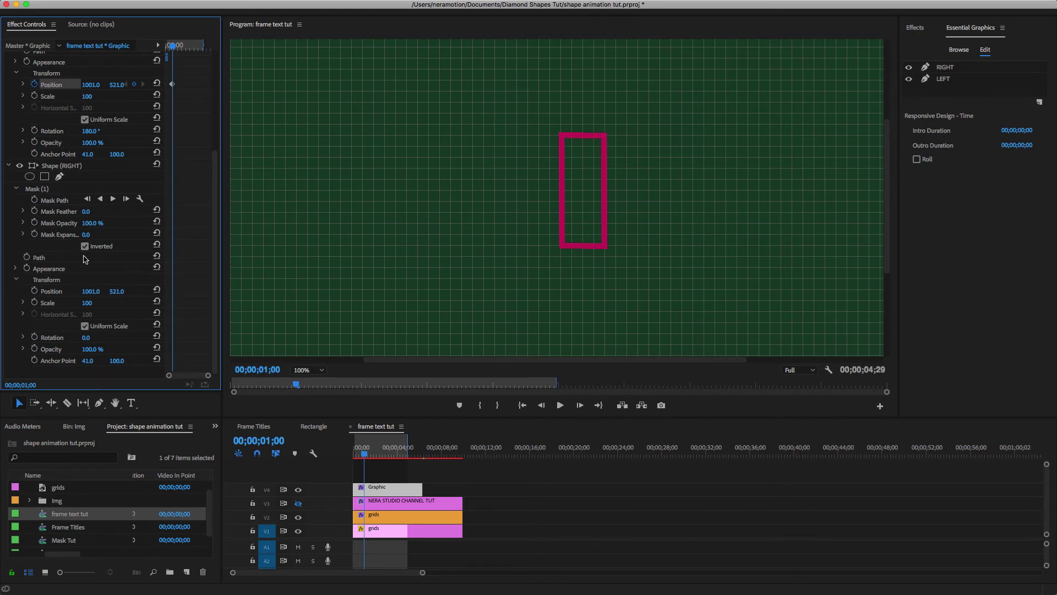
left_click(35, 292)
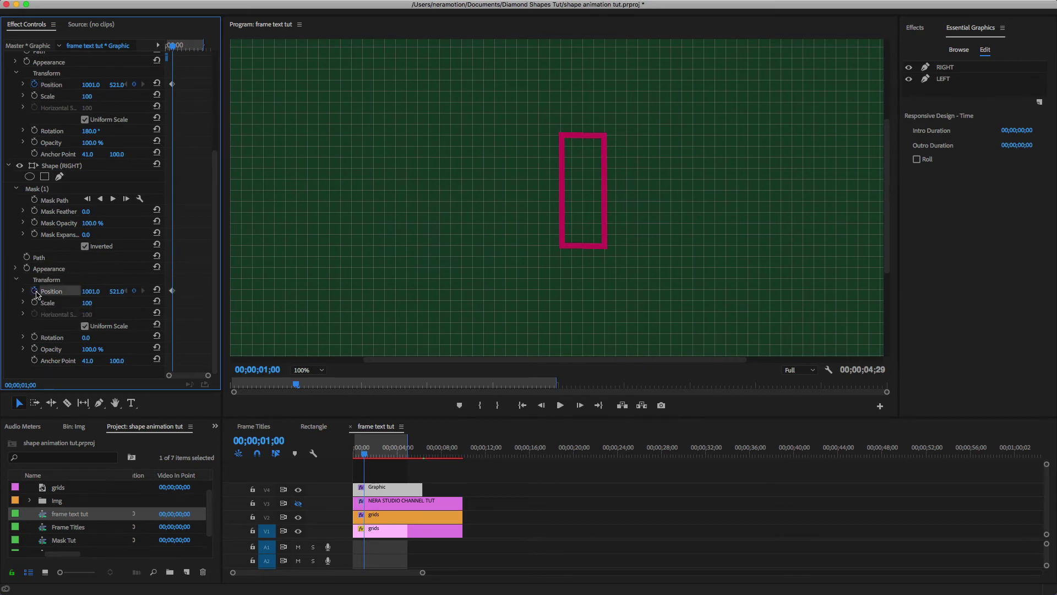
At 00;00;00;00, keyframe the LEFT shape's horizontal position at 1047
left_click_drag(368, 457, 332, 464)
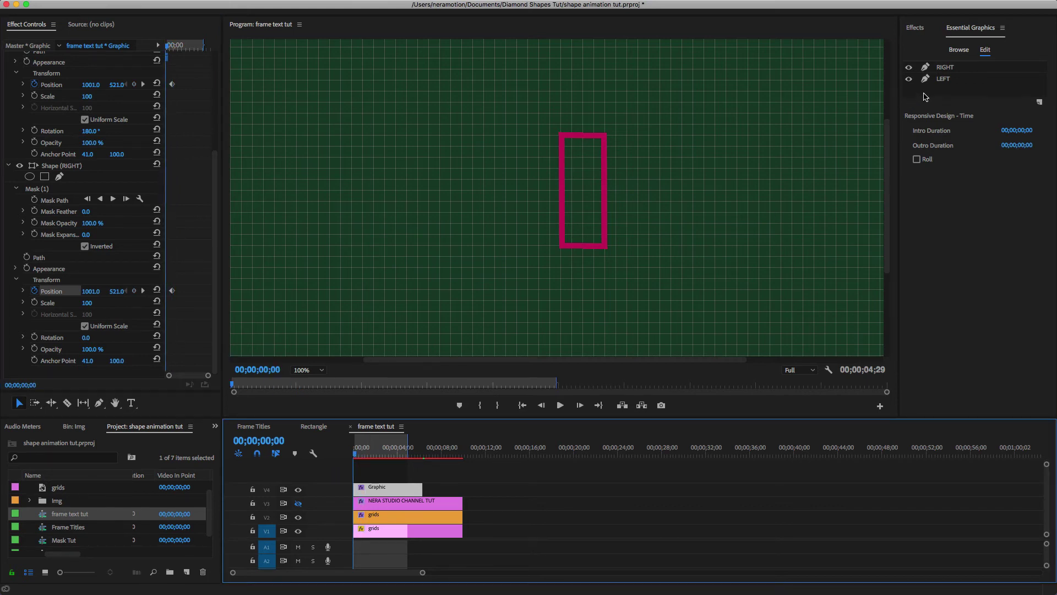
left_click(942, 81)
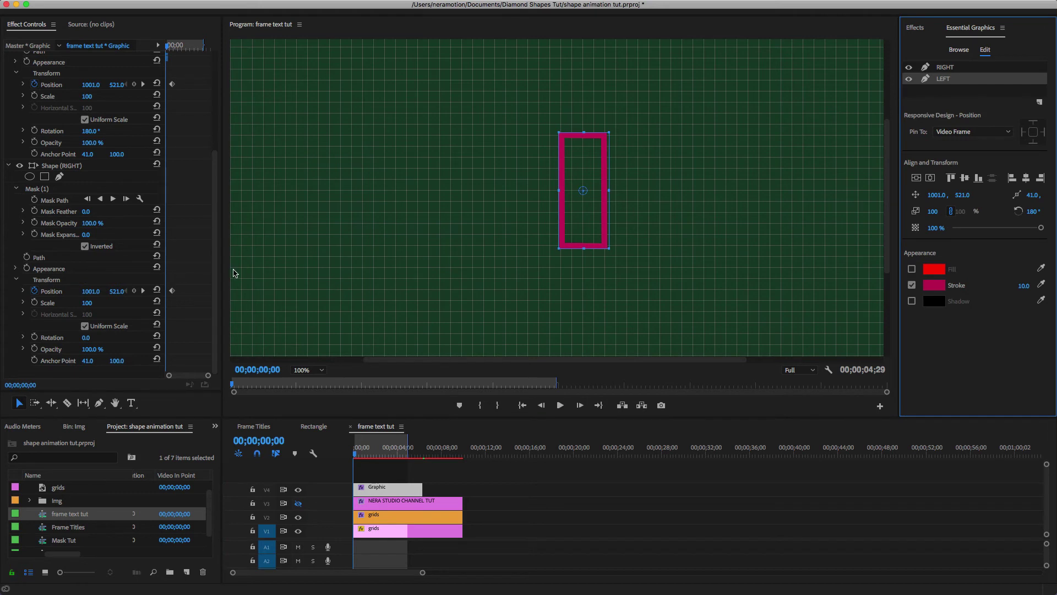
scroll(114, 228, "up", 6)
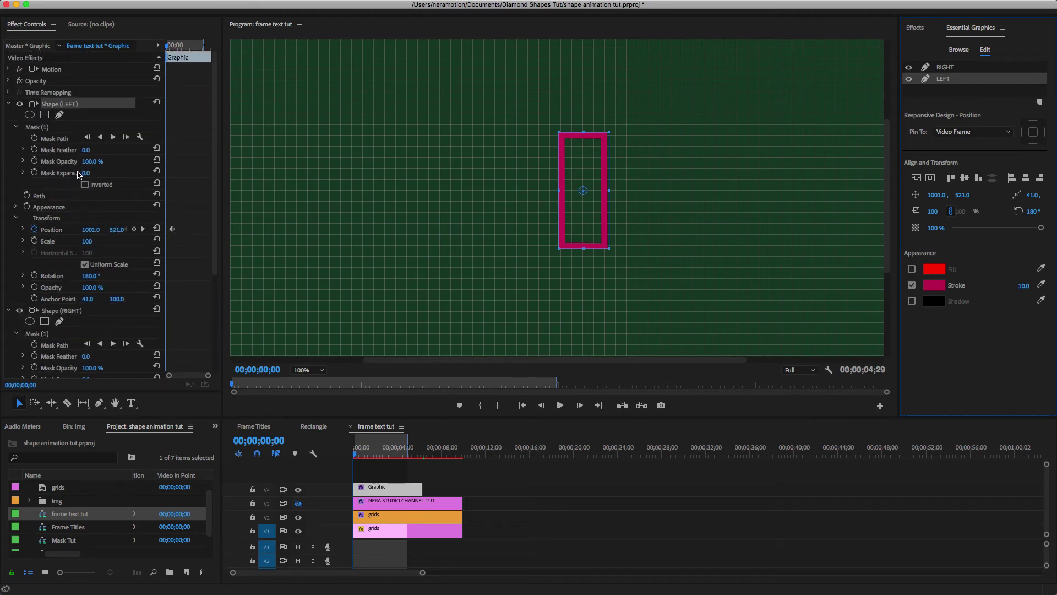
left_click_drag(90, 229, 117, 230)
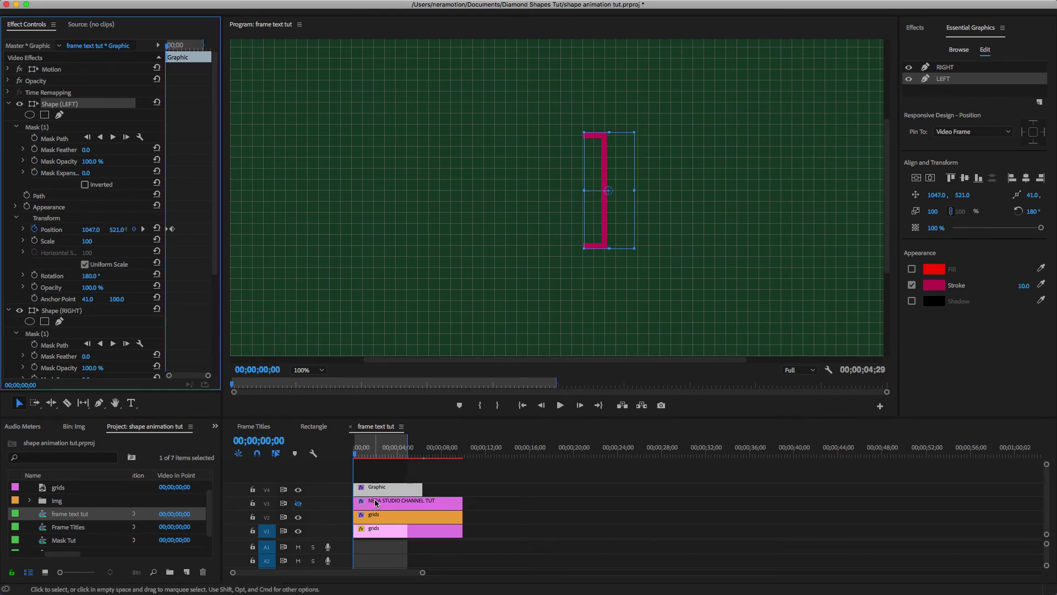
Keyframe the RIGHT shape's starting horizontal position at 952 and play back the rectangle animation
left_click(946, 69)
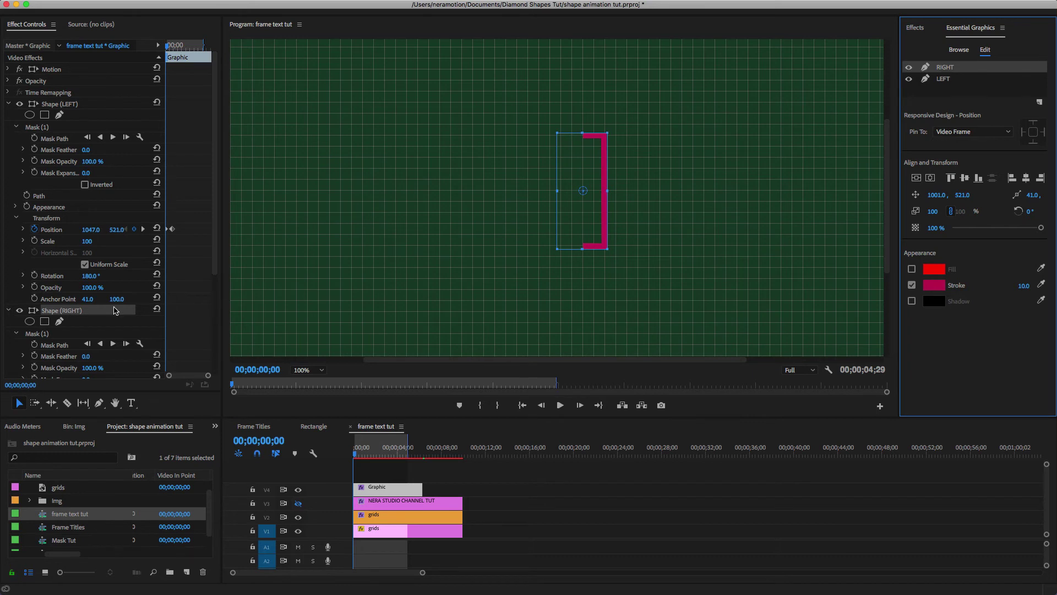
scroll(115, 310, "down", 5)
left_click_drag(90, 326, 63, 325)
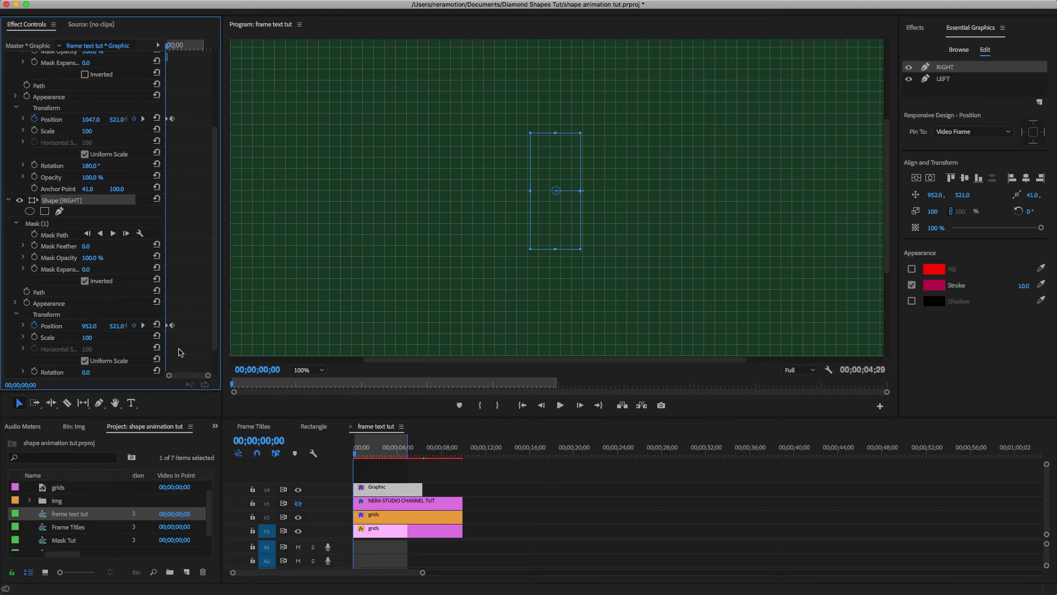
key("Return")
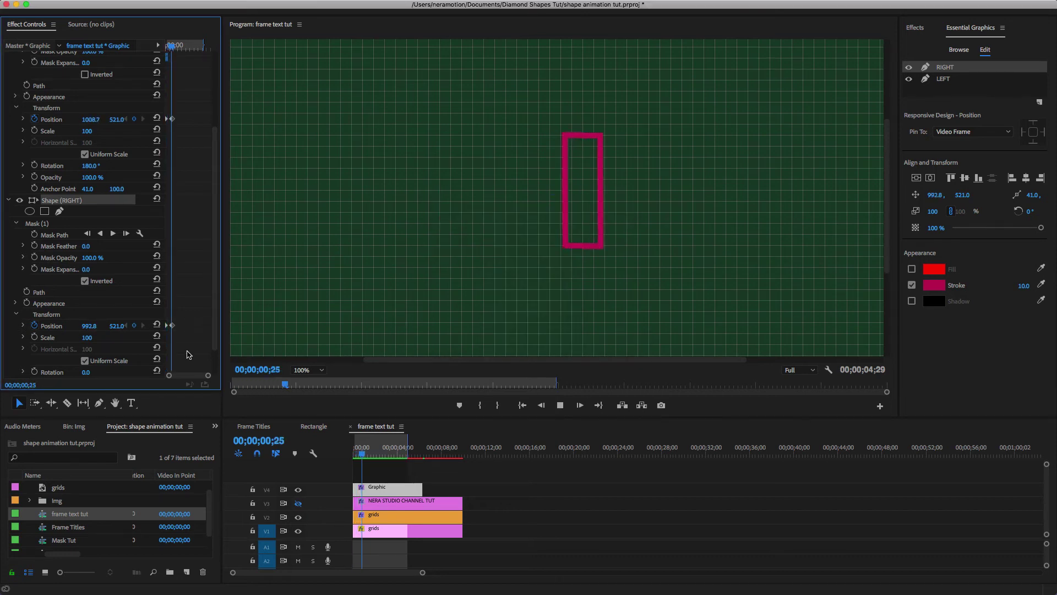
key("space")
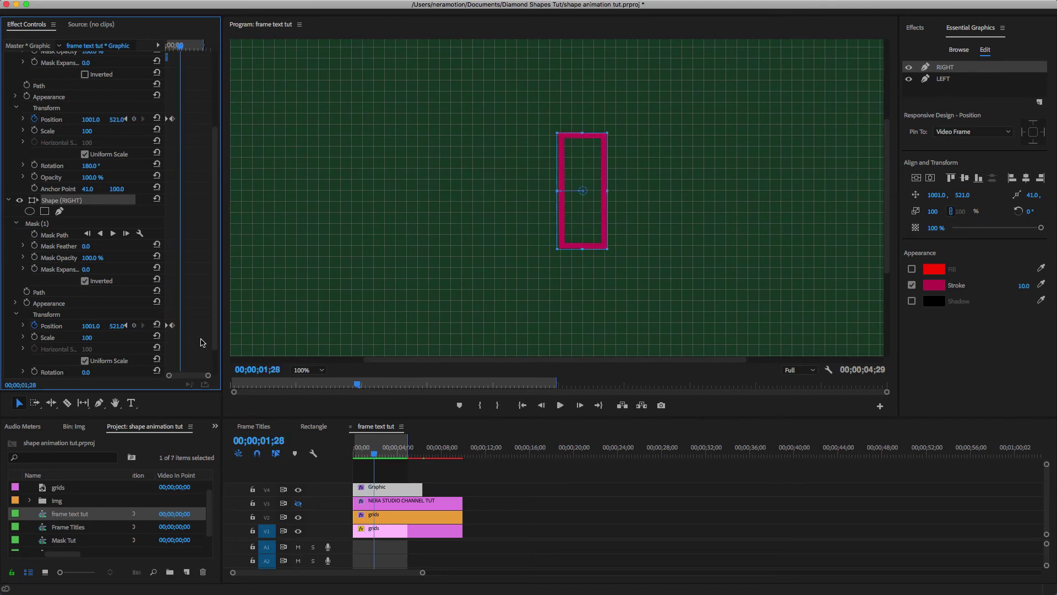
Enlarge the Effect Controls, select the LEFT shape's position keyframes, reveal their velocity graph, and try lengthening the first keyframe's easing
key("grave")
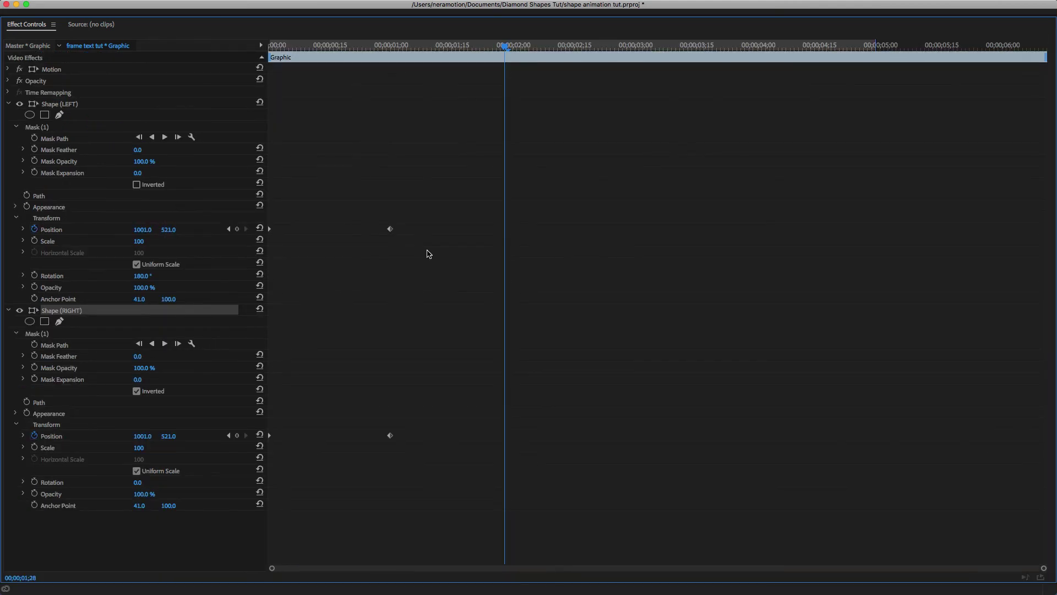
left_click_drag(429, 254, 268, 206)
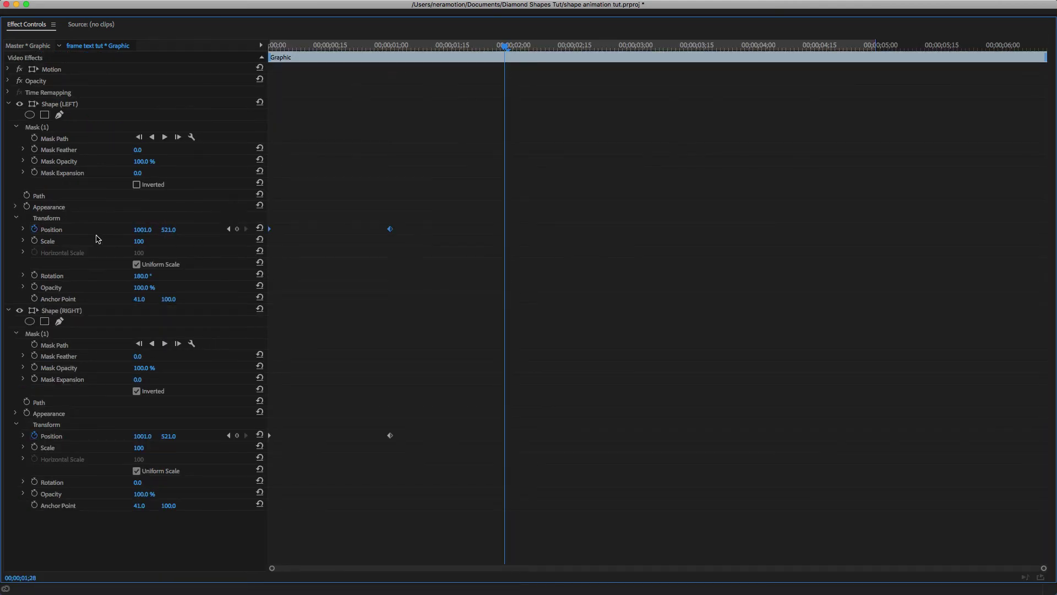
left_click(23, 229)
left_click_drag(277, 264, 329, 271)
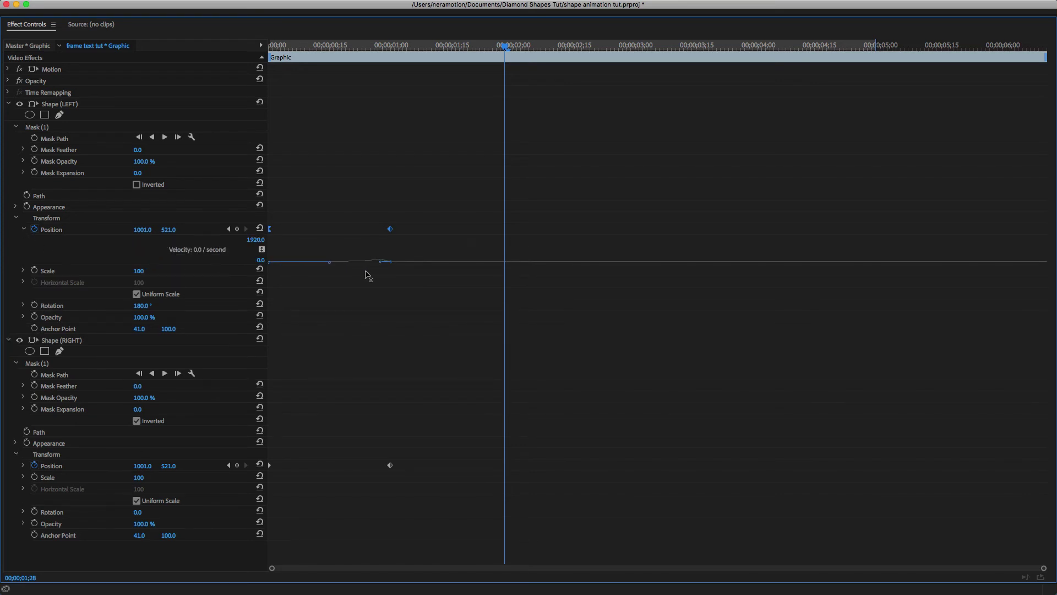
key("super+z")
Set the temporal interpolation of the LEFT shape's selected position keyframes to Auto Bezier
right_click(391, 230)
mouse_move(468, 324)
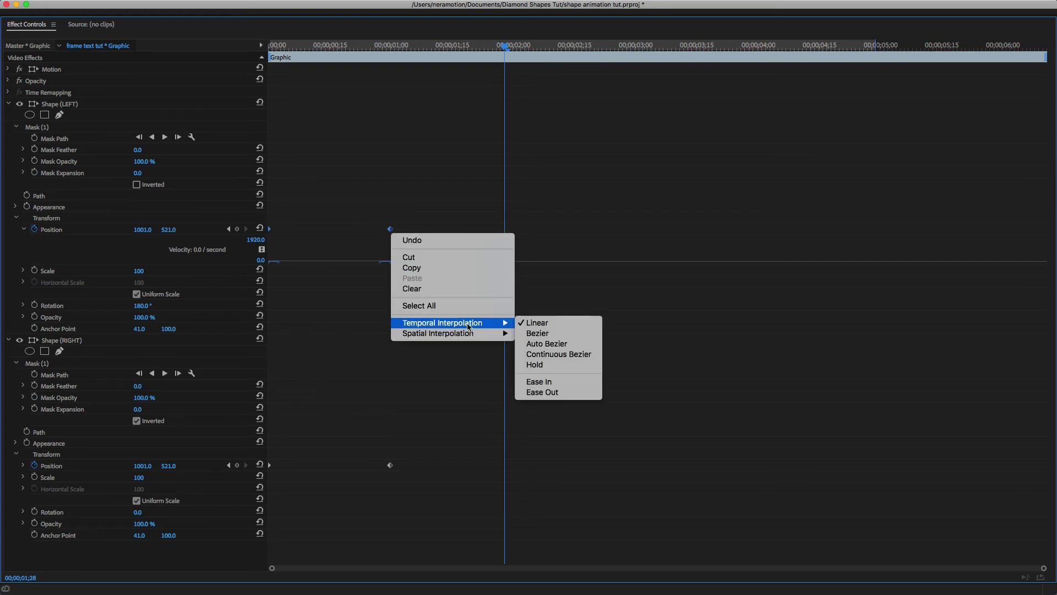
left_click(554, 346)
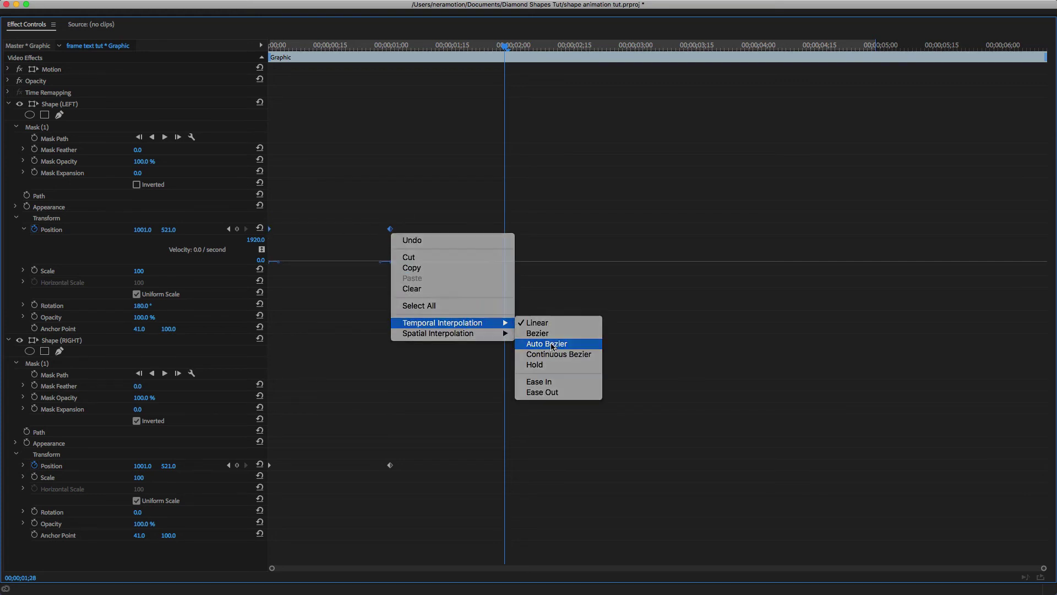
Lengthen the easing into the LEFT shape's last position keyframe, and set both RIGHT shape position keyframes to Auto Bezier temporal interpolation
left_click_drag(371, 266, 269, 268)
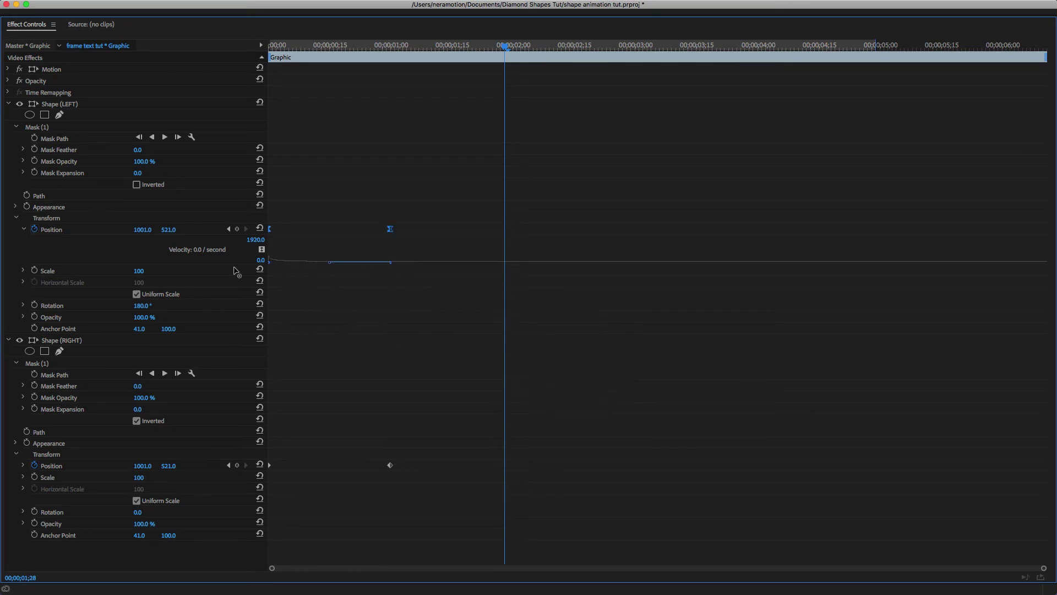
left_click_drag(435, 498, 268, 420)
right_click(392, 469)
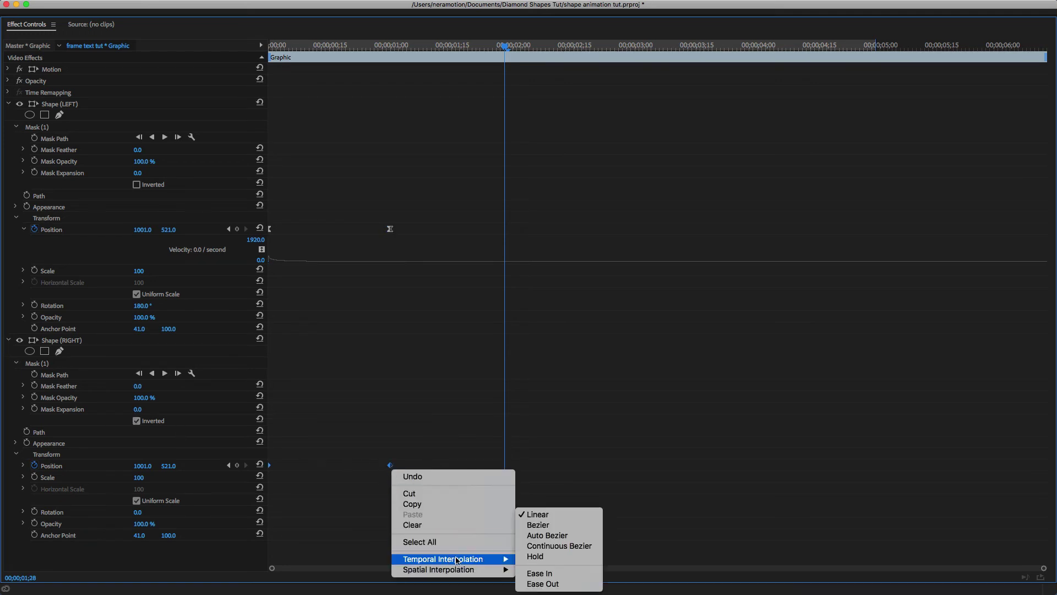
left_click(556, 553)
Stretch the easing into the RIGHT shape's last position keyframe in its velocity graph and play back the frame animation
left_click(23, 465)
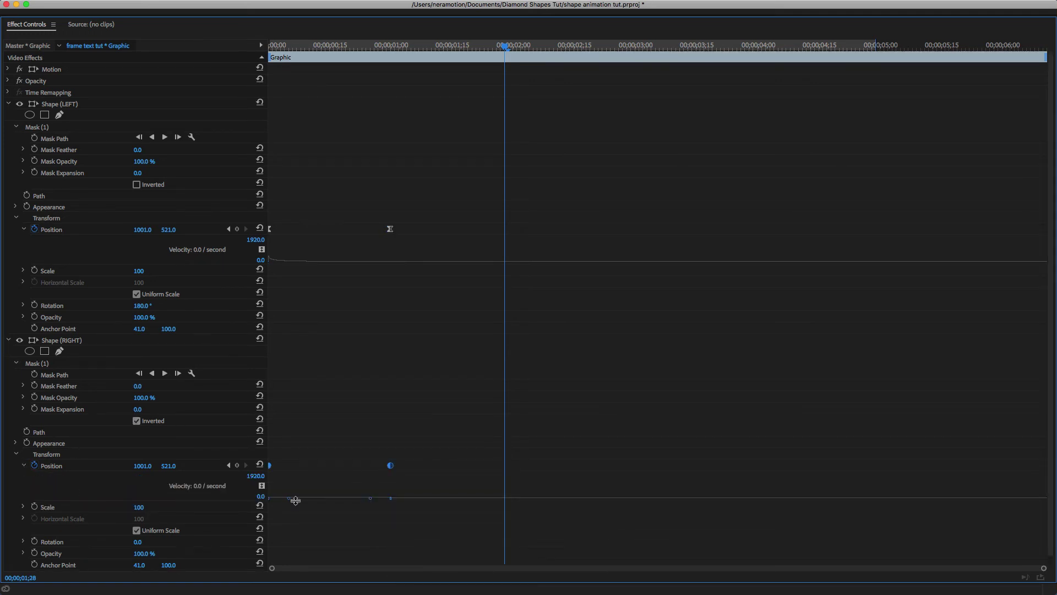
left_click_drag(370, 498, 289, 498)
key("grave")
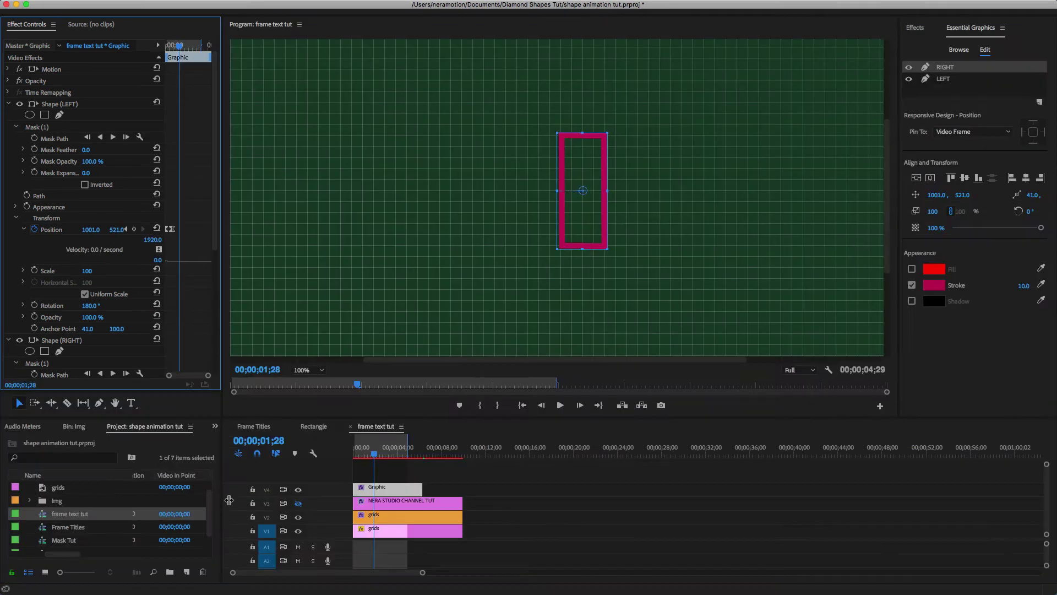
key("Return")
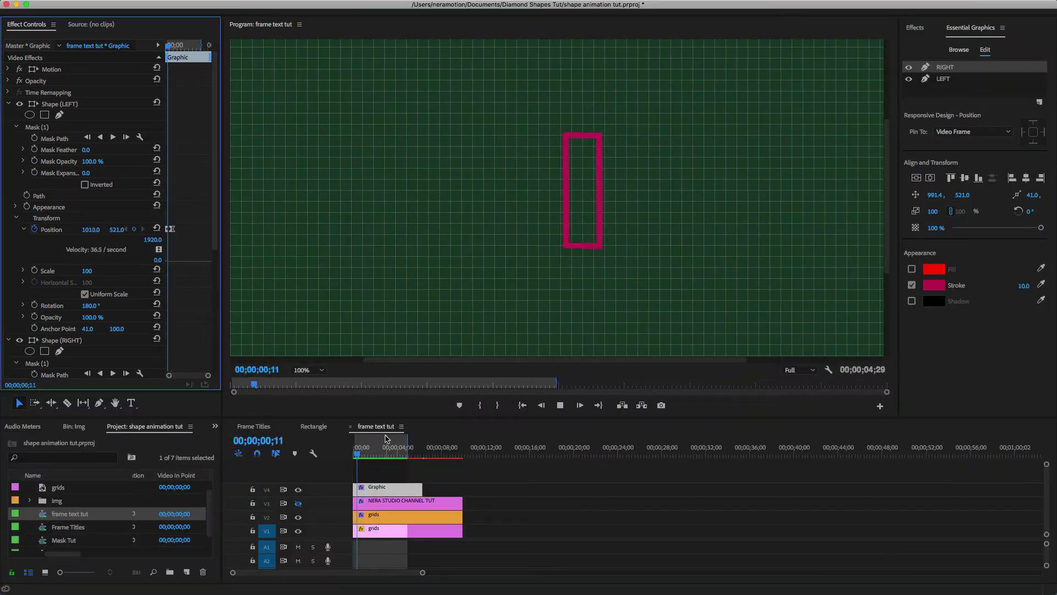
key("space")
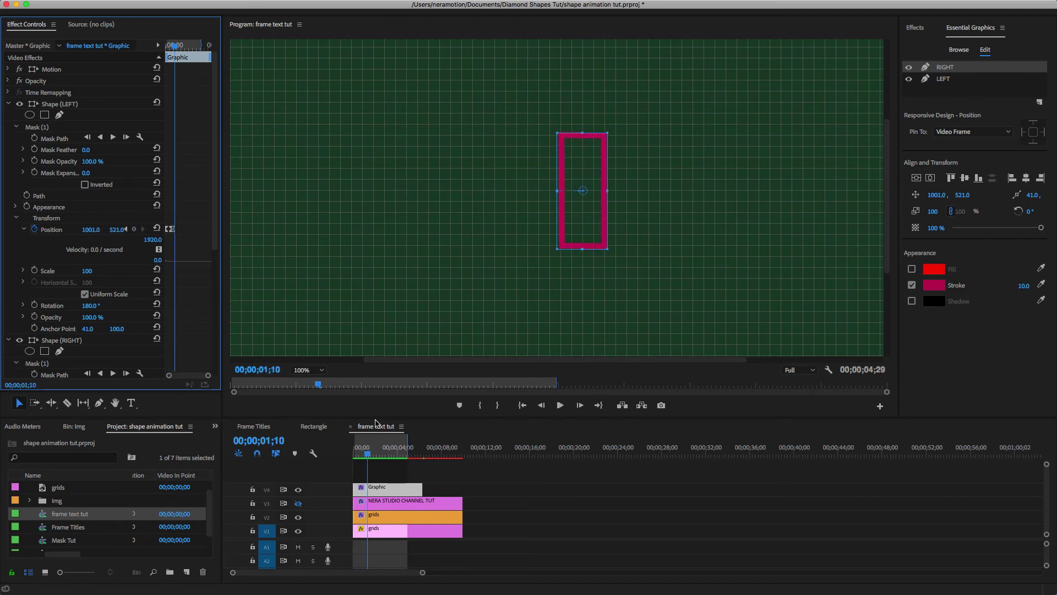
Add a text layer reading "NERA STUDIO CHANNEL!" across the rectangle frame in the same graphic
left_click(256, 445)
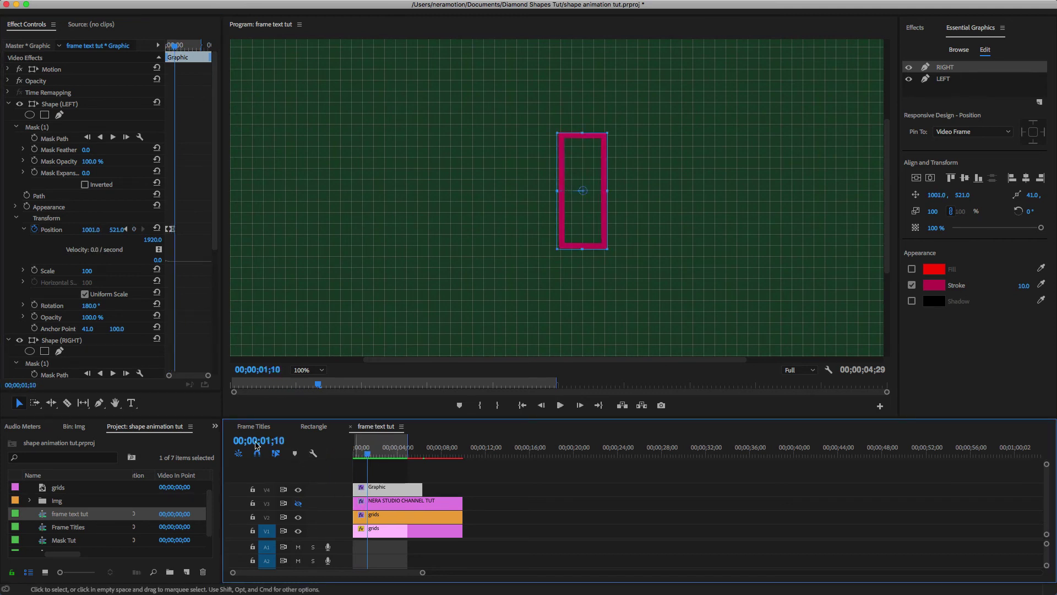
left_click(136, 405)
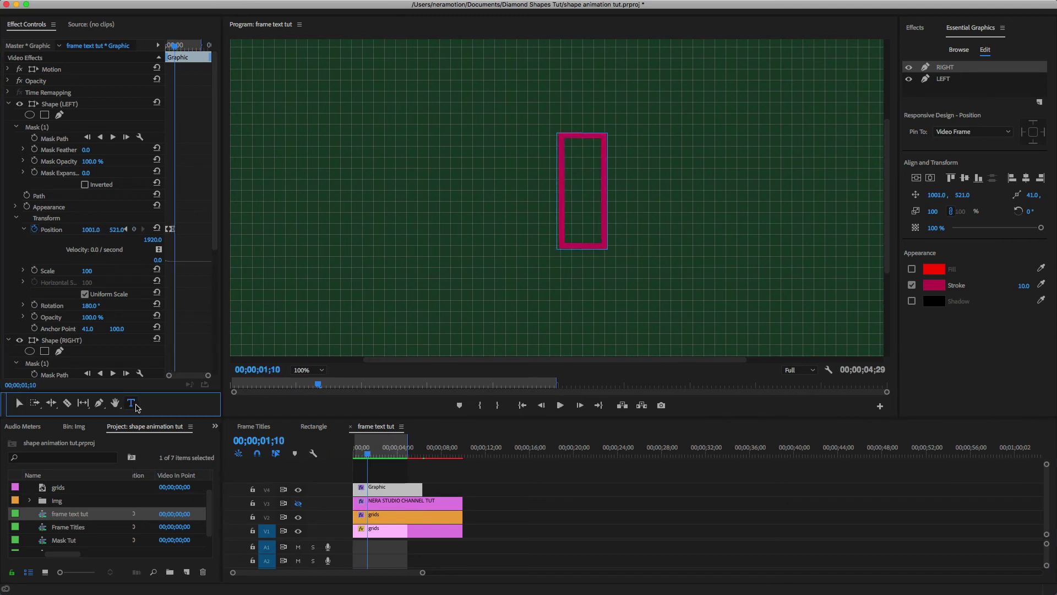
left_click(472, 190)
type("NERA STU")
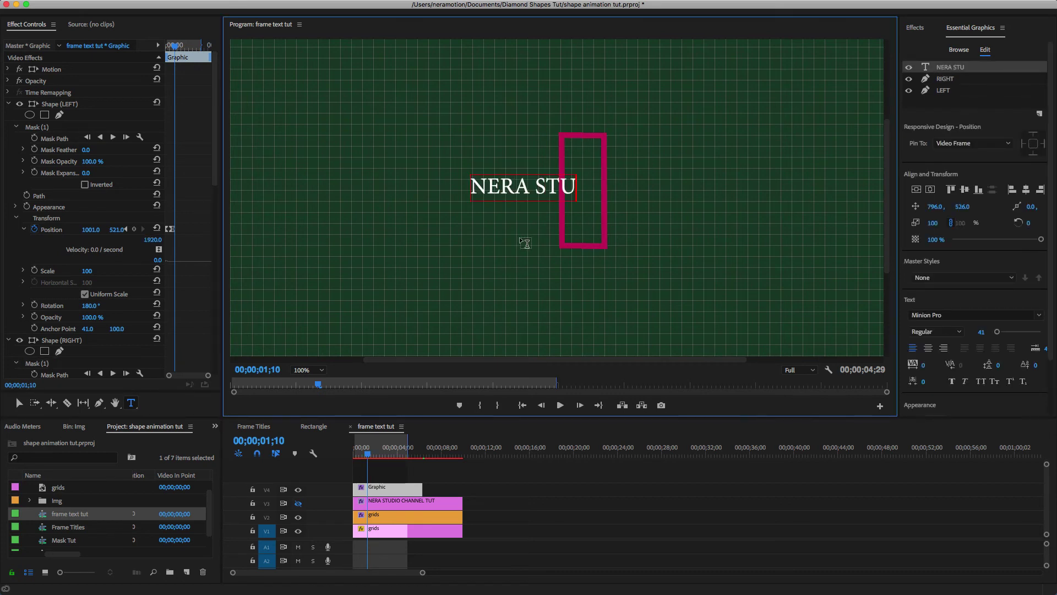
type("DIO CHANNEL!")
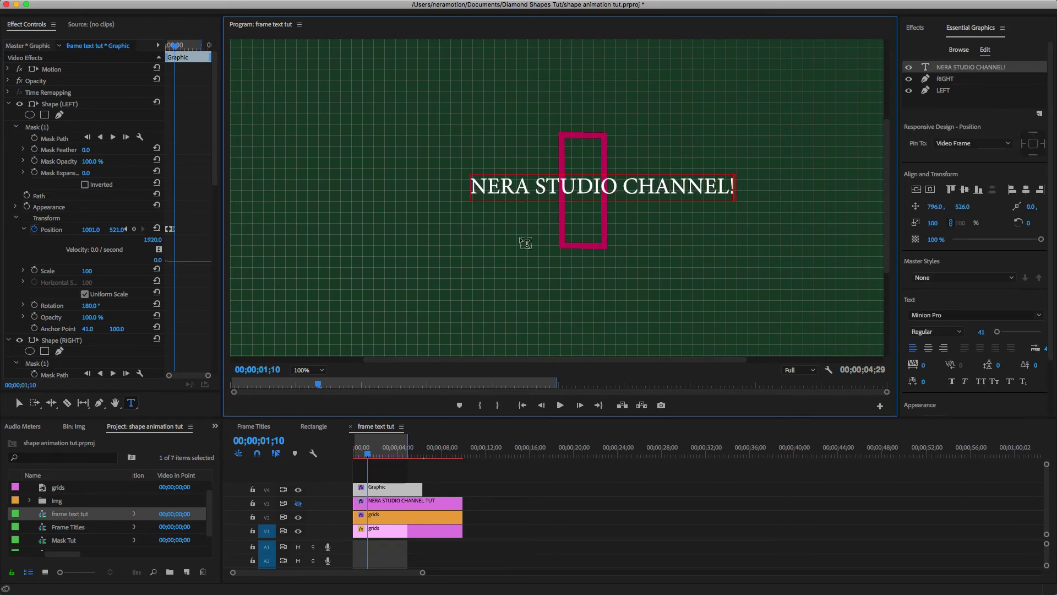
Move the NERA STUDIO CHANNEL! text to position 968, 541 so that it starts inside the frame's left edge
left_click_drag(935, 207, 939, 207)
key("shift+Right")
key("shift+Right")
key("shift+Right")
key("shift+Right")
key("shift+Right")
key("shift+Right")
key("shift+Right")
key("shift+Right")
key("shift+Right")
key("shift+Right")
key("shift+Right")
key("shift+Right")
key("shift+Right")
key("shift+Right")
key("shift+Right")
key("shift+Right")
key("shift+Right")
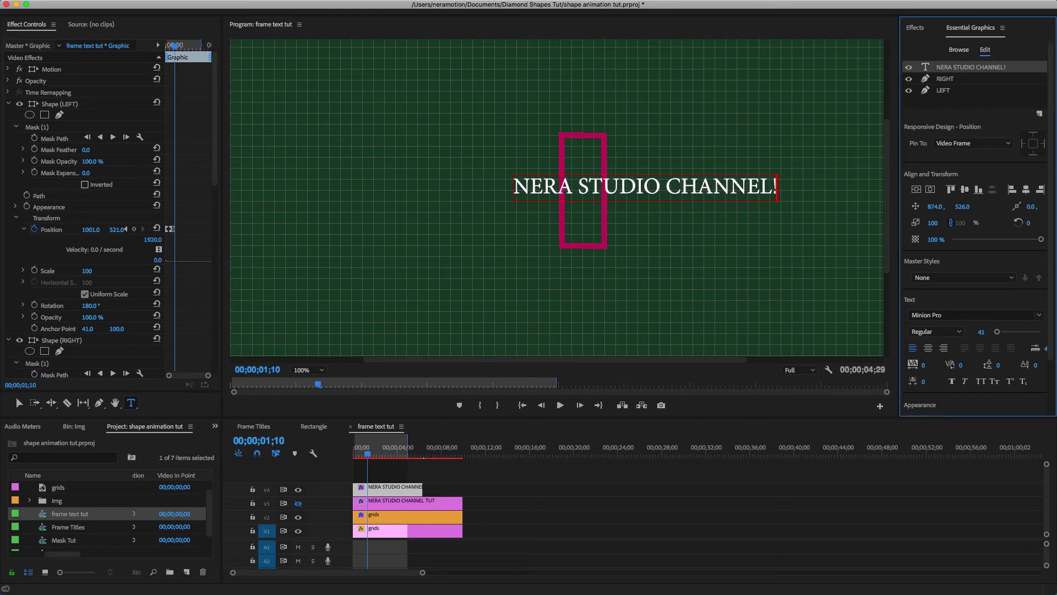
left_click_drag(936, 207, 931, 207)
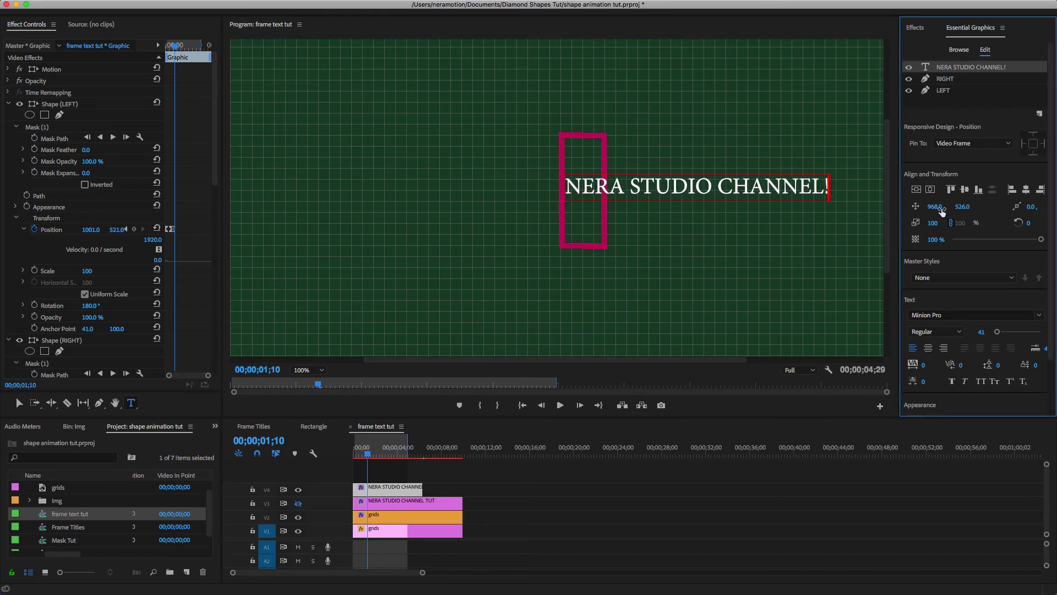
key("Down")
key("Down")
key("Down")
key("Down")
key("Down")
key("Down")
key("Down")
key("Down")
key("Down")
key("Down")
key("Down")
key("Down")
key("Down")
key("Down")
key("Down")
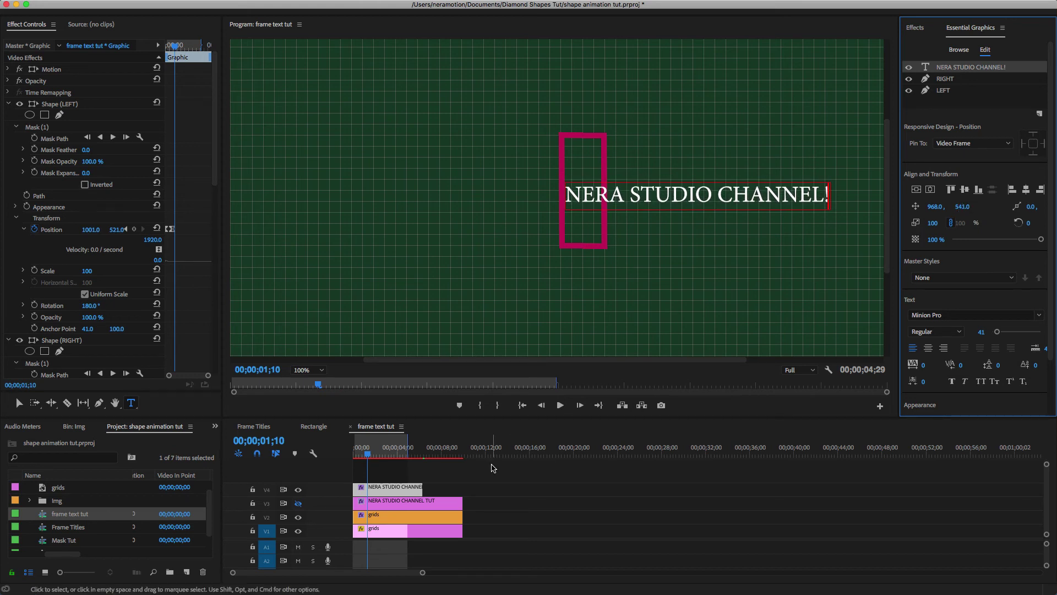
left_click(260, 442)
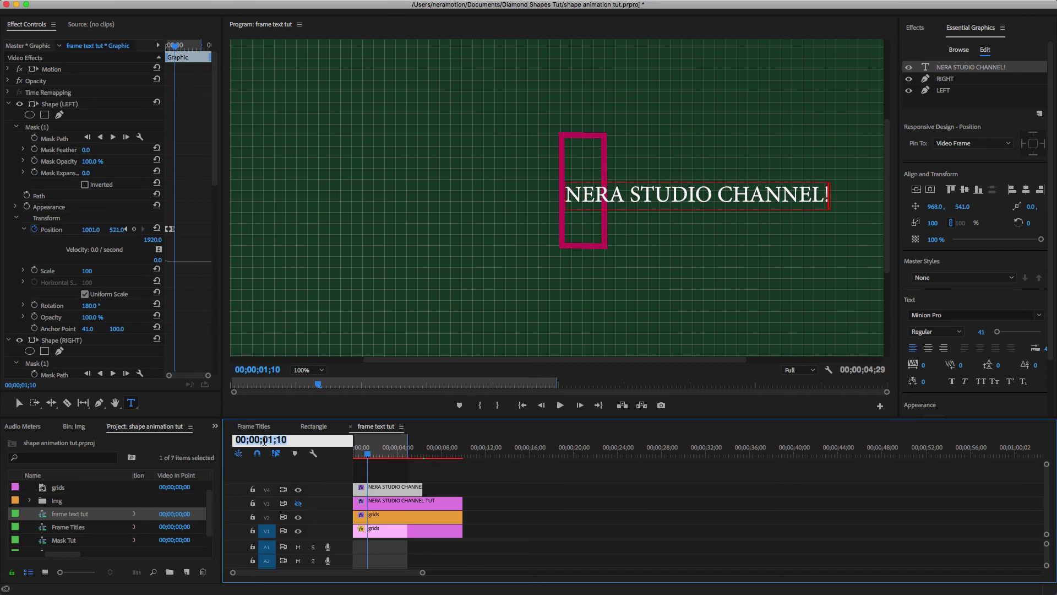
type("1;00")
key("Return")
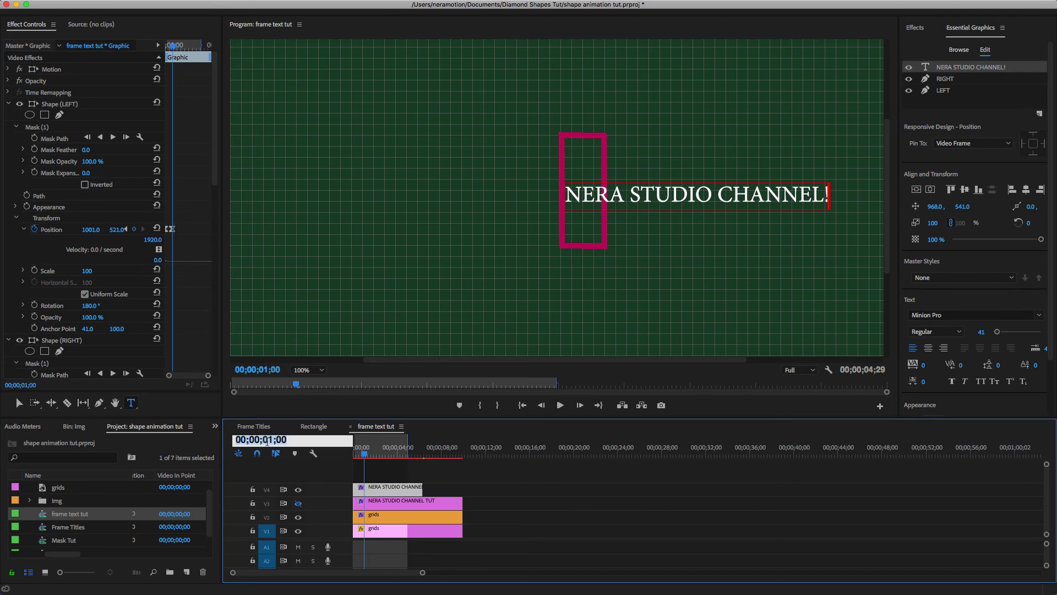
type("100")
left_click(333, 476)
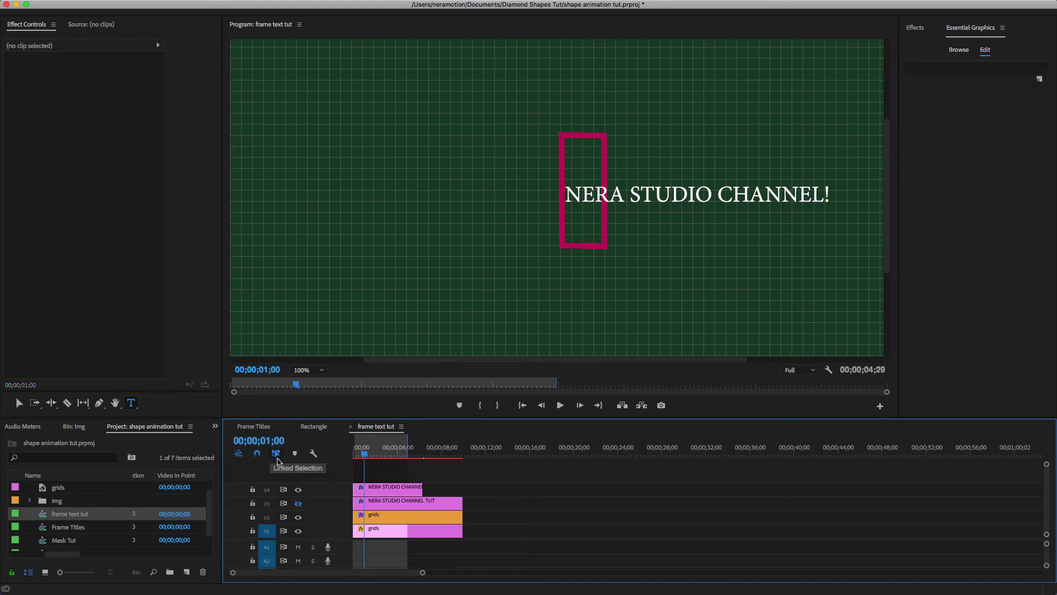
At 00;00;02;00, collapse both shapes' settings and the source text settings, and add a position keyframe to the NERA STUDIO CHANNEL! text
left_click(266, 439)
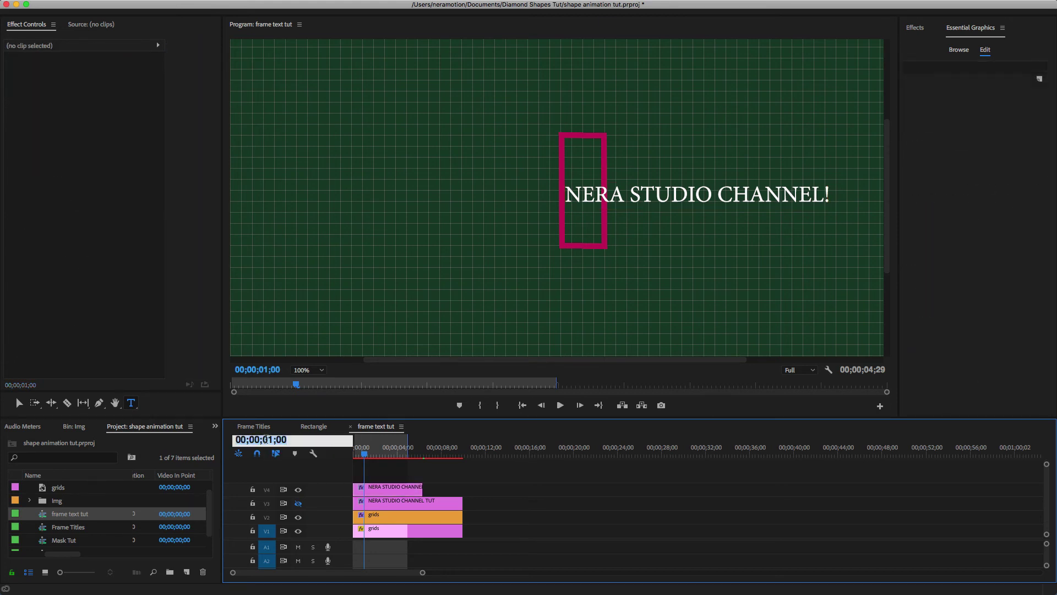
type("200")
key("Return")
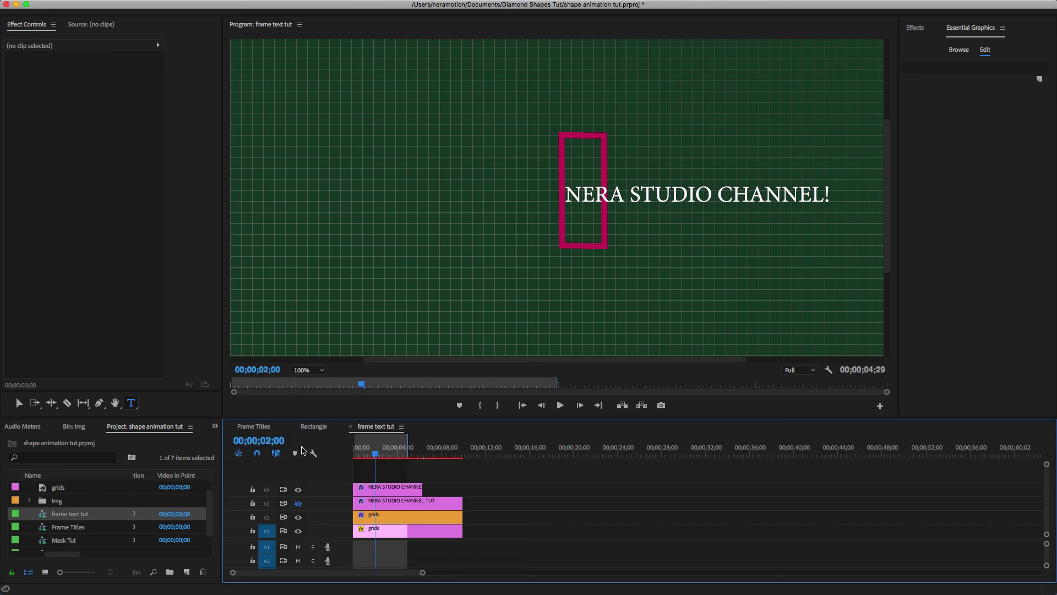
left_click(359, 490)
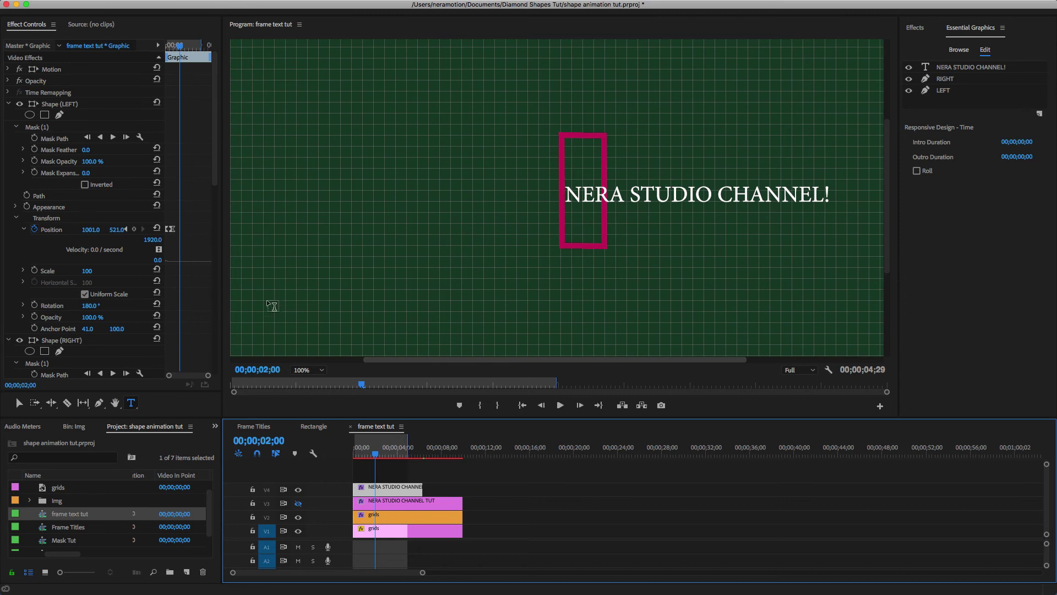
left_click(954, 67)
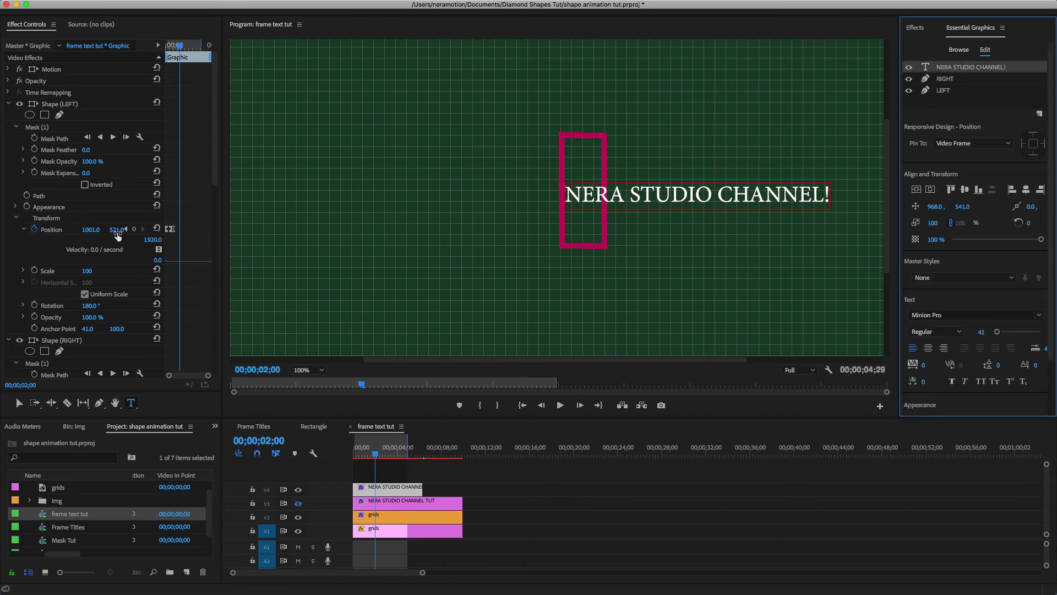
scroll(115, 234, "down", 5)
scroll(120, 237, "up", 5)
left_click(9, 104)
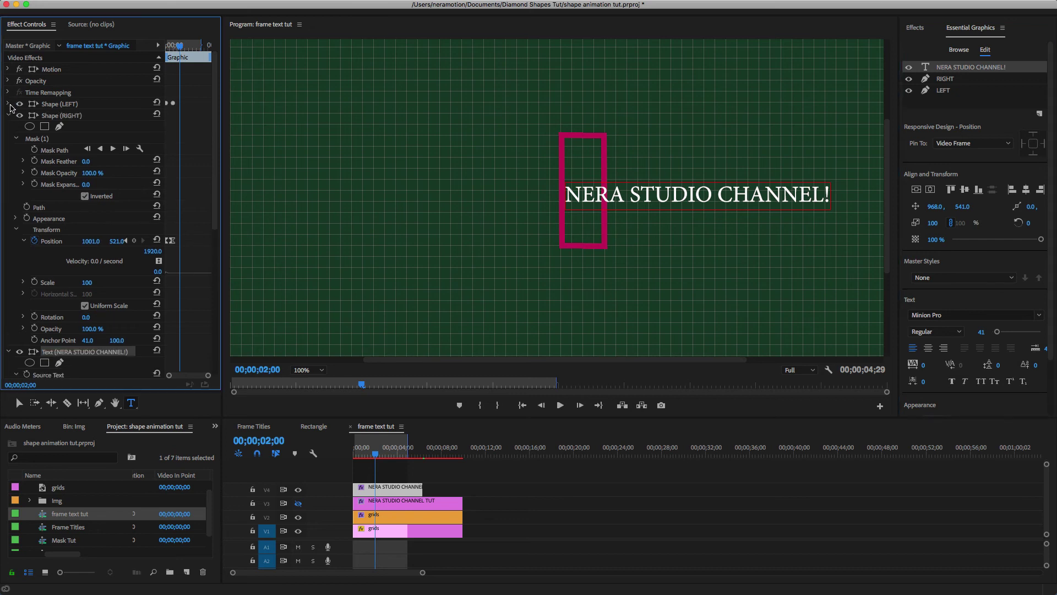
left_click(9, 116)
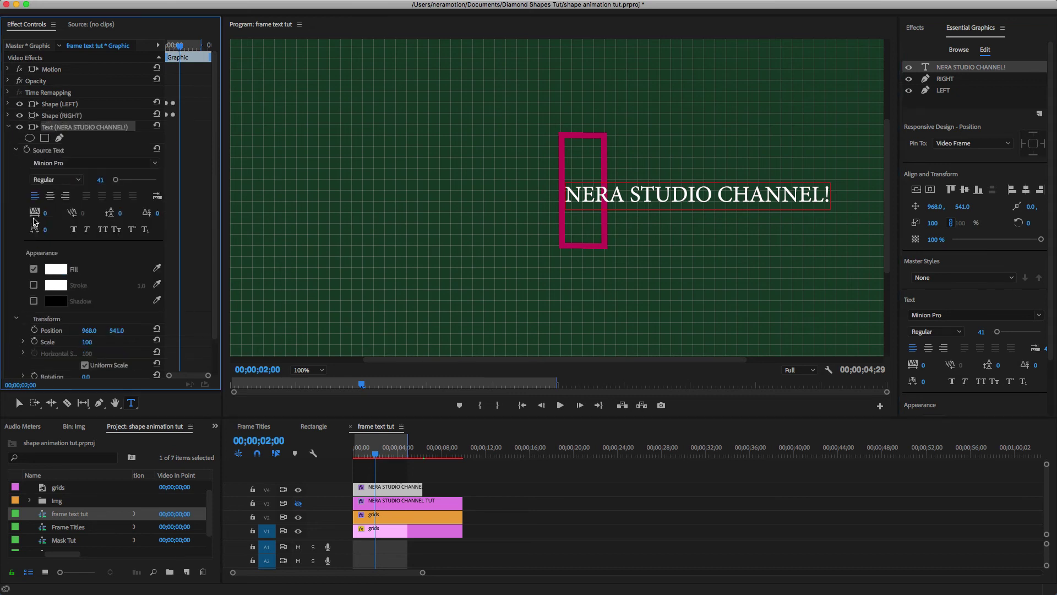
left_click(17, 150)
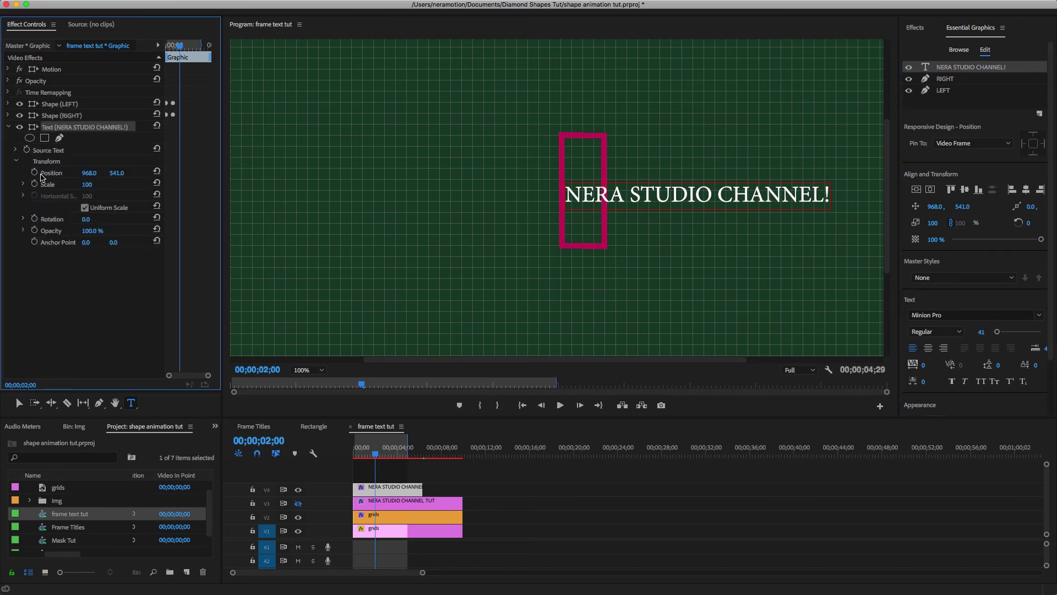
left_click(34, 173)
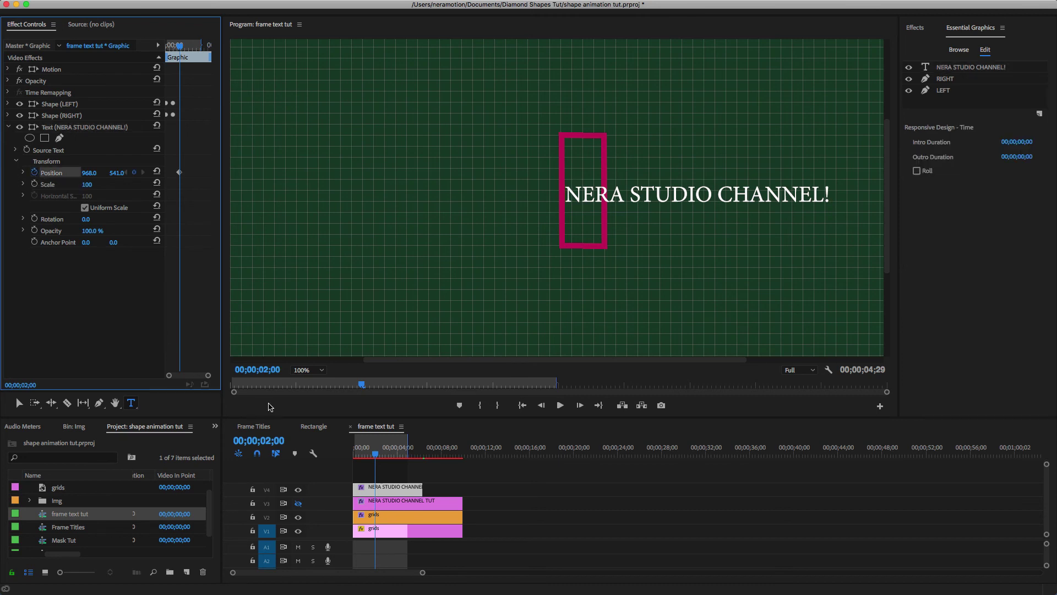
At 00;00;01;00, keyframe the text's horizontal position at 496 so that it starts left of the frame
left_click(268, 441)
type("10")
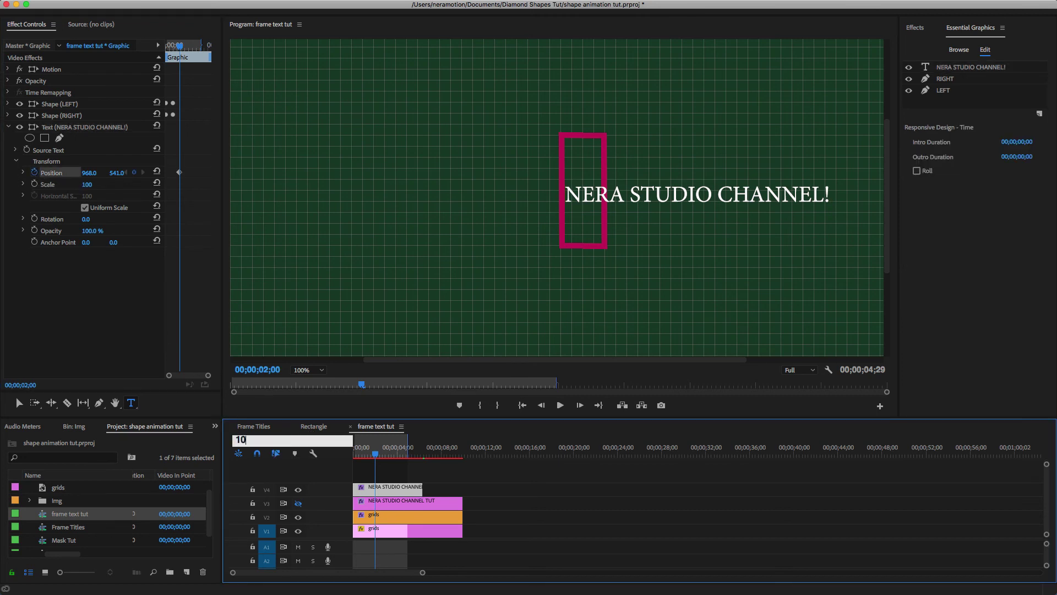
type("0")
key("Return")
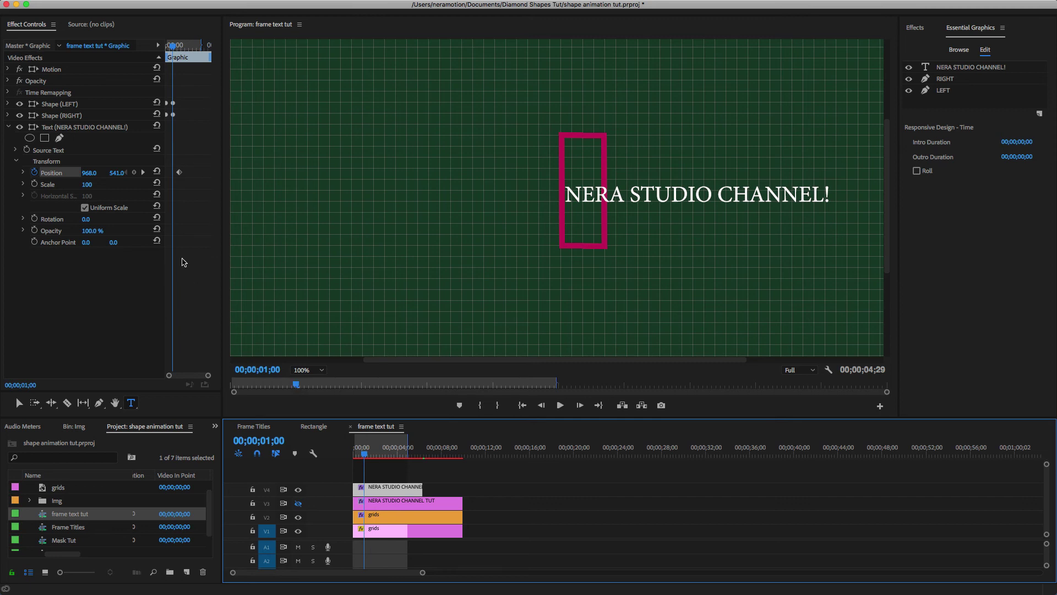
left_click_drag(90, 173, 5, 173)
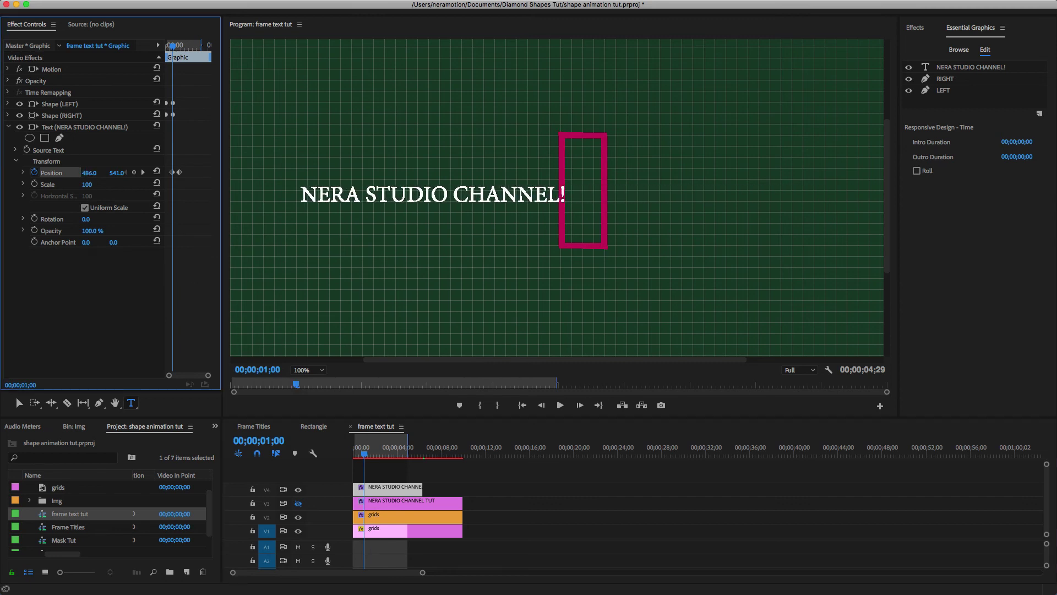
Enlarge the Effect Controls, reveal the text's position velocity graph, and stretch the last keyframe's easing back towards the first keyframe
left_click(378, 456)
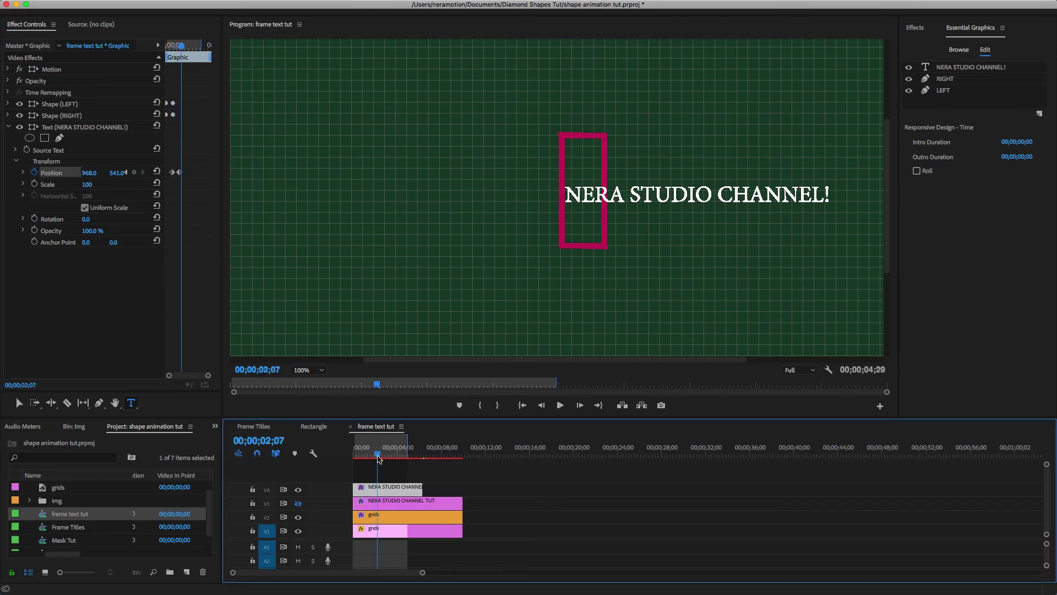
left_click_drag(379, 458, 380, 457)
left_click(193, 338)
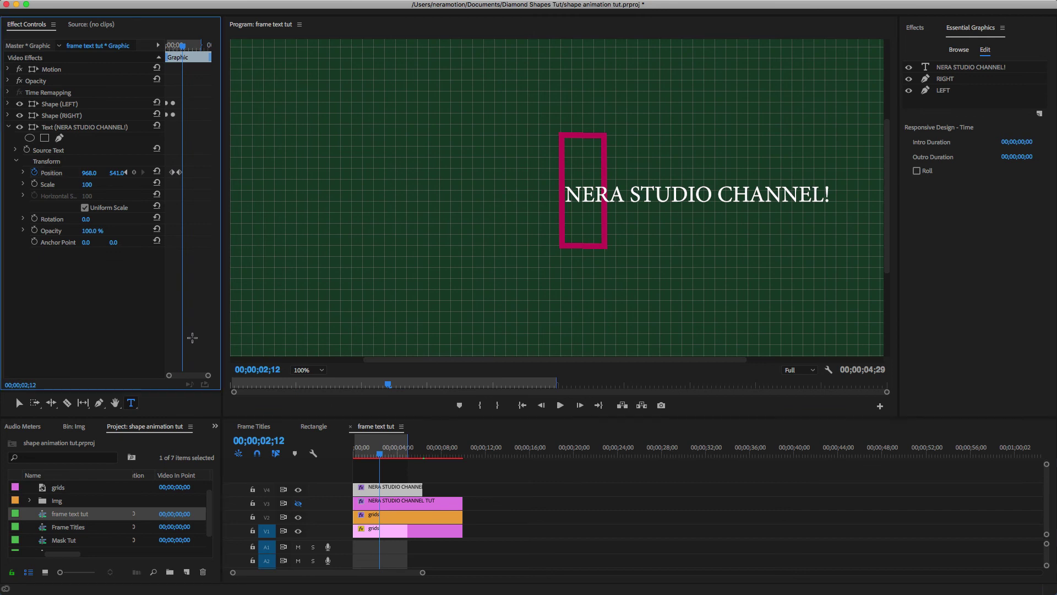
key("grave")
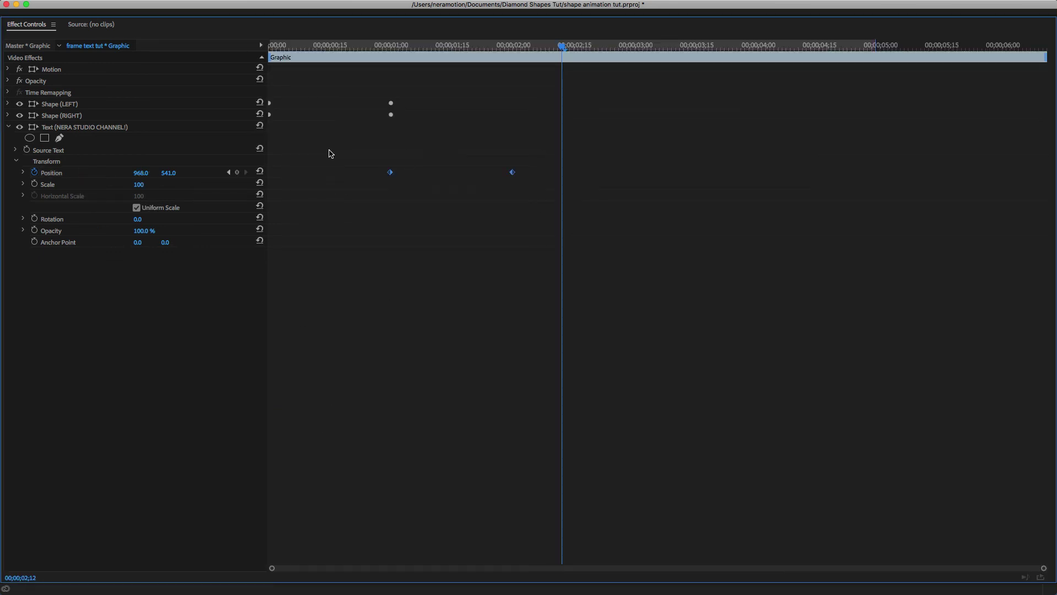
left_click(24, 173)
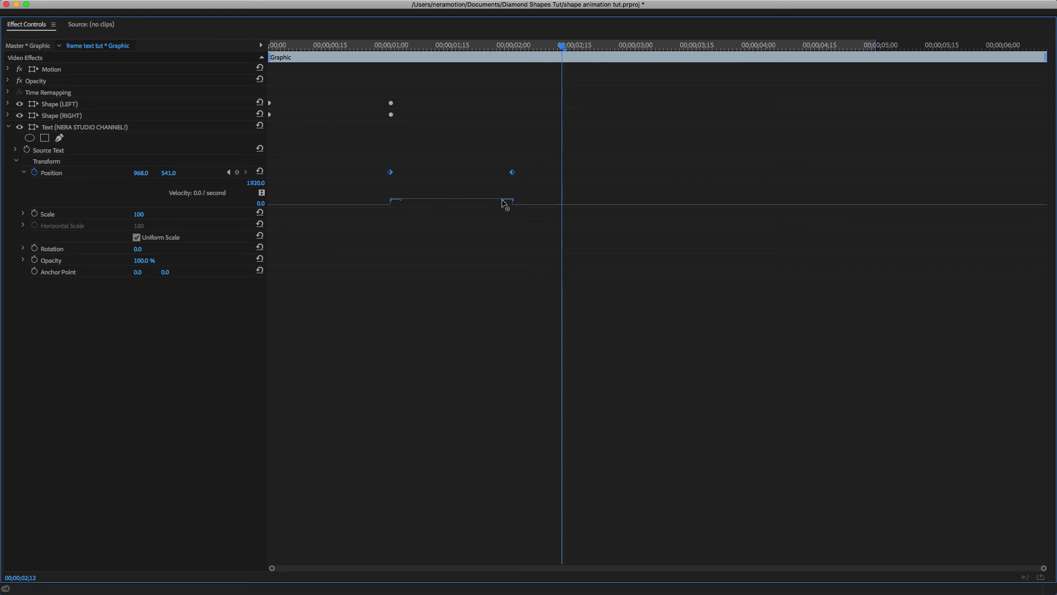
left_click_drag(504, 204, 378, 205)
key("grave")
Add a rectangular mask with 0 feather to the text layer and move it so its left edge aligns with the frame's left side
left_click(375, 489)
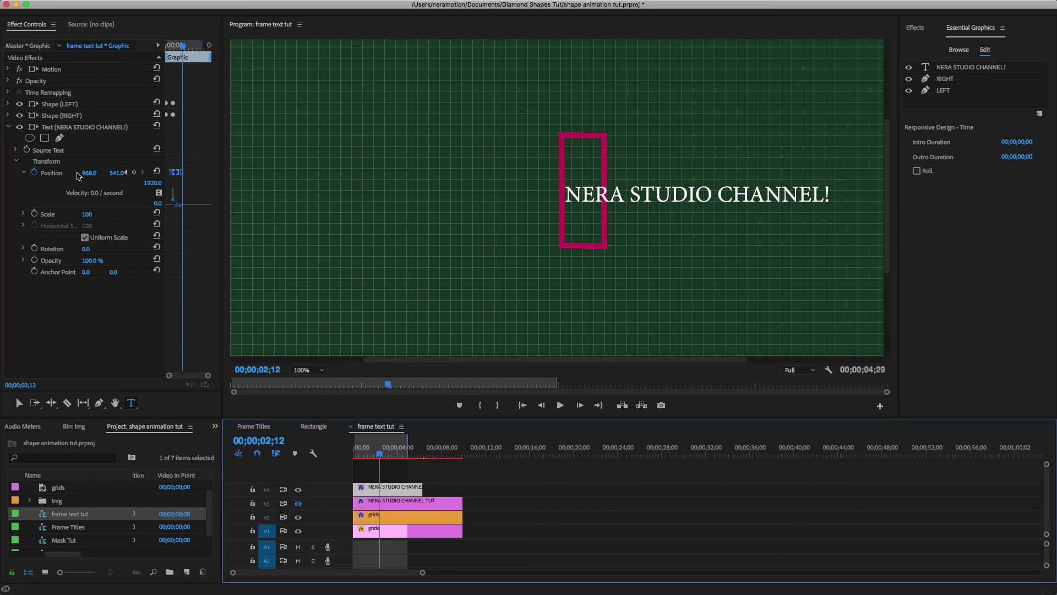
left_click(45, 138)
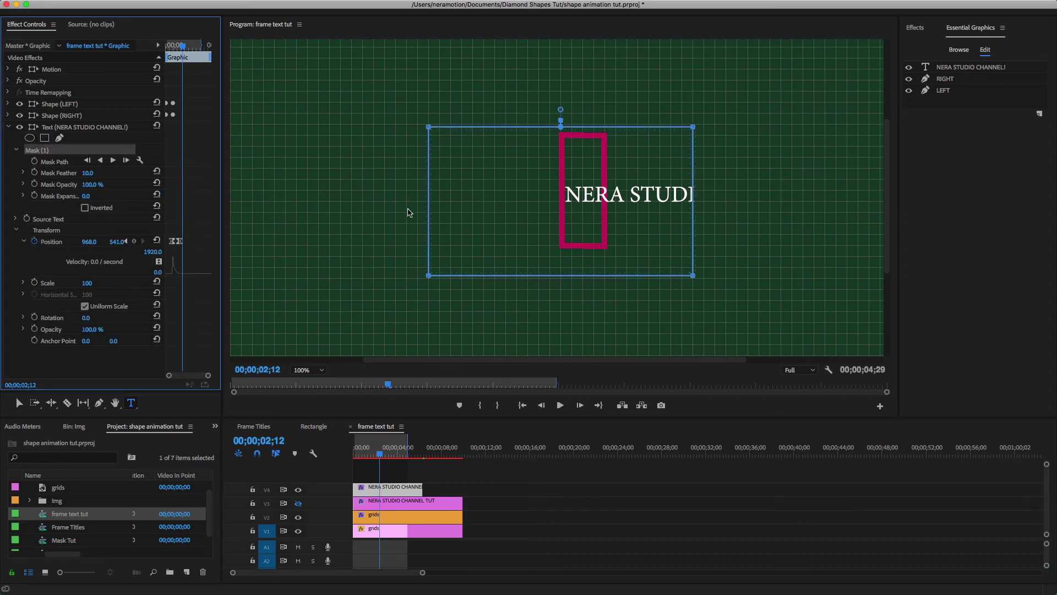
left_click_drag(87, 173, 69, 173)
left_click_drag(472, 249, 605, 243)
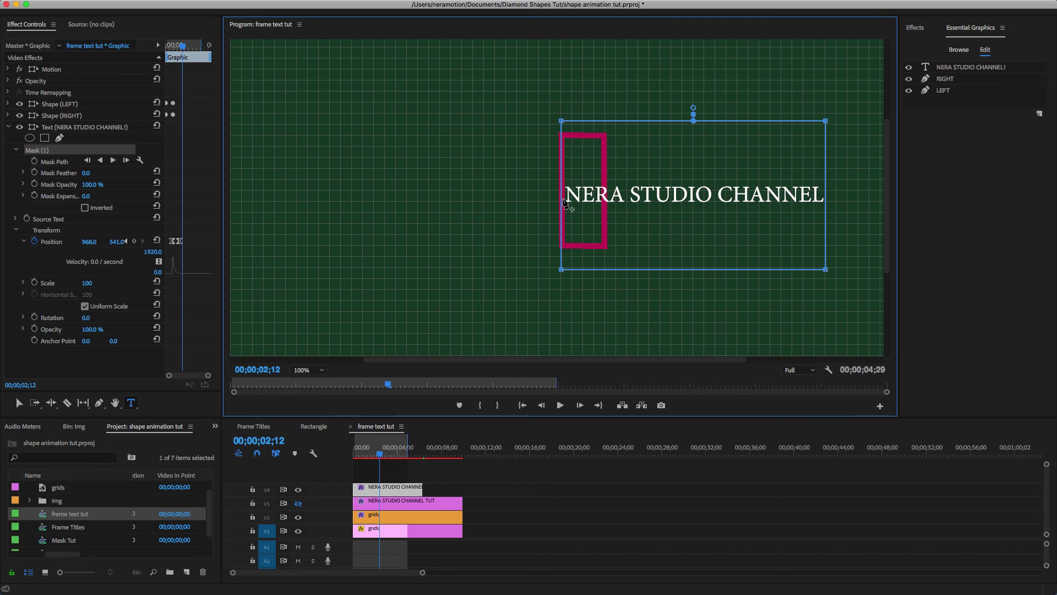
left_click(376, 456)
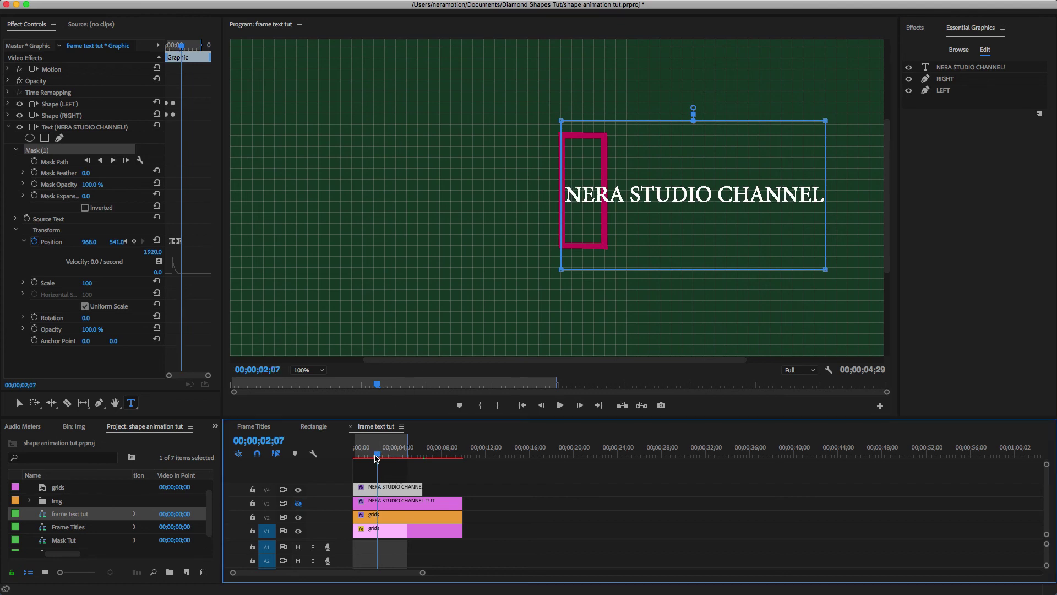
Check the masked text at 00;00;01;15 and reselect the title graphic clip with the Selection tool so its mask is no longer active
mouse_move(377, 459)
left_mouse_down()
mouse_move(354, 459)
mouse_move(366, 466)
left_mouse_up()
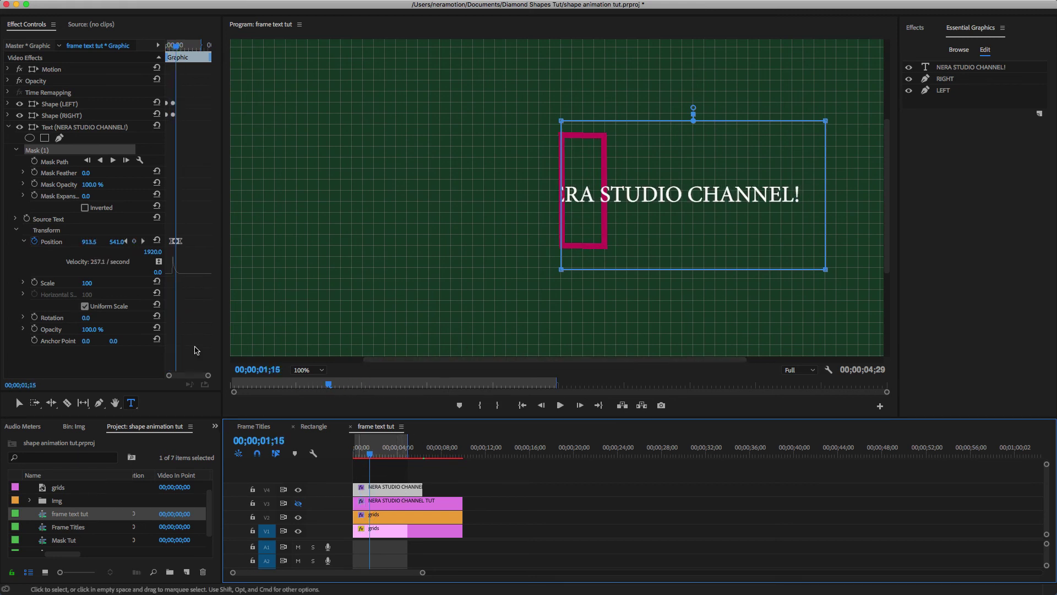
left_click(20, 403)
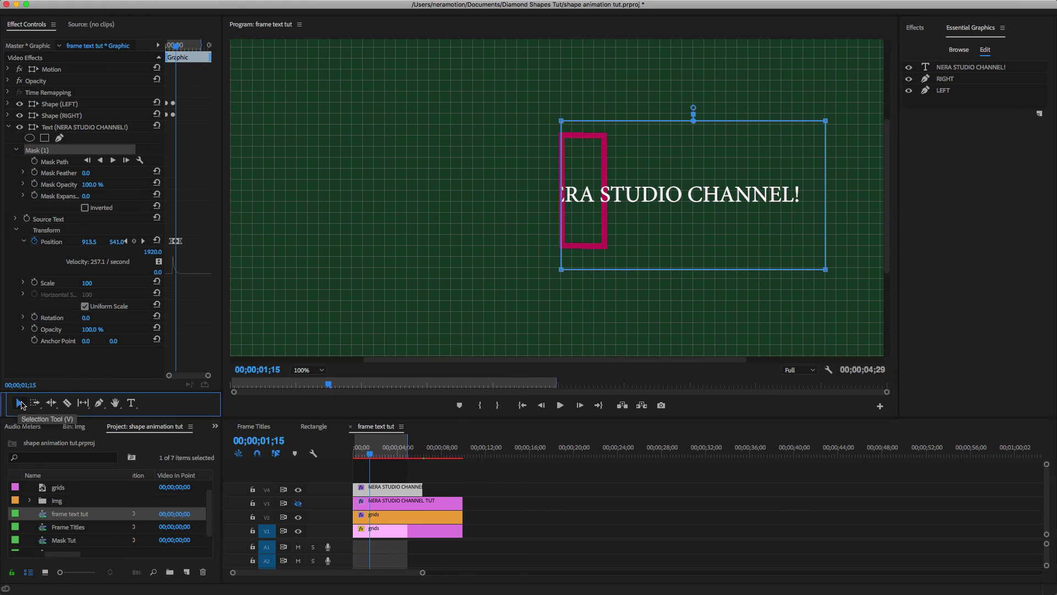
left_click(513, 481)
left_click(411, 487)
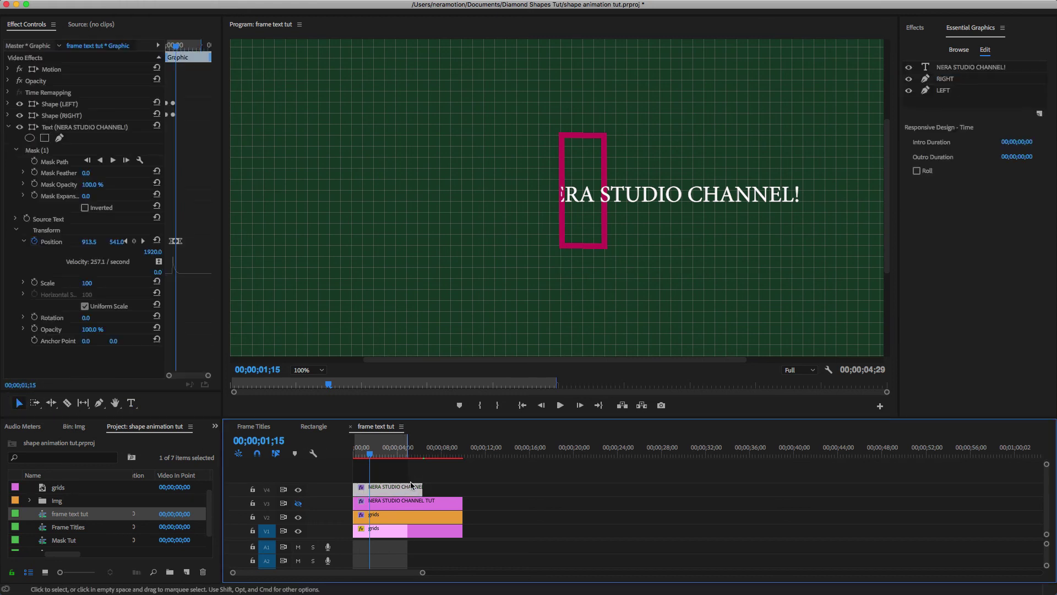
Reorder the graphic's layers so that LEFT is on top, the NERA STUDIO CHANNEL! text in the middle and RIGHT underneath
left_click(947, 69)
left_click_drag(947, 68, 943, 88)
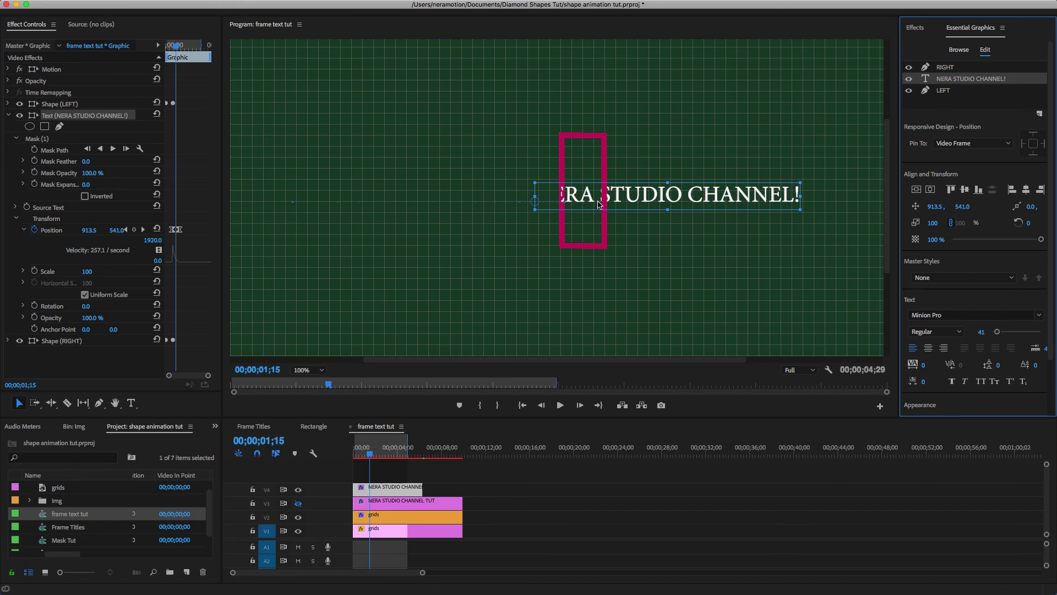
left_click(948, 91)
mouse_move(946, 94)
left_mouse_down()
mouse_move(947, 65)
mouse_move(944, 77)
left_mouse_up()
left_click(947, 92)
Render the frame text tut sequence, scrub through the text reveal, and play the animation again from the start
key("Return")
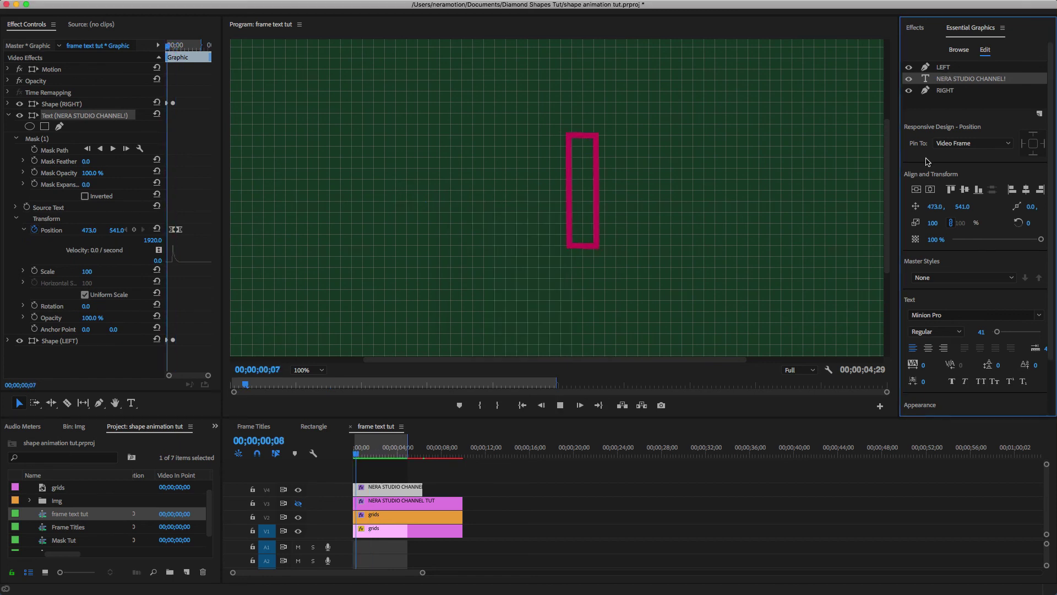
key("space")
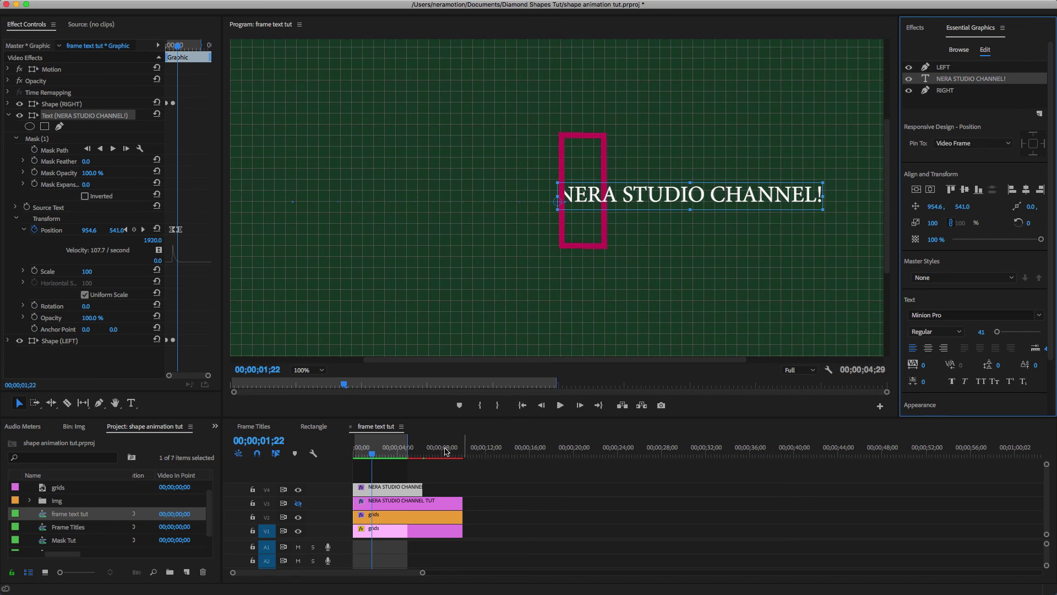
mouse_move(374, 455)
left_mouse_down()
mouse_move(382, 462)
mouse_move(370, 465)
left_mouse_up()
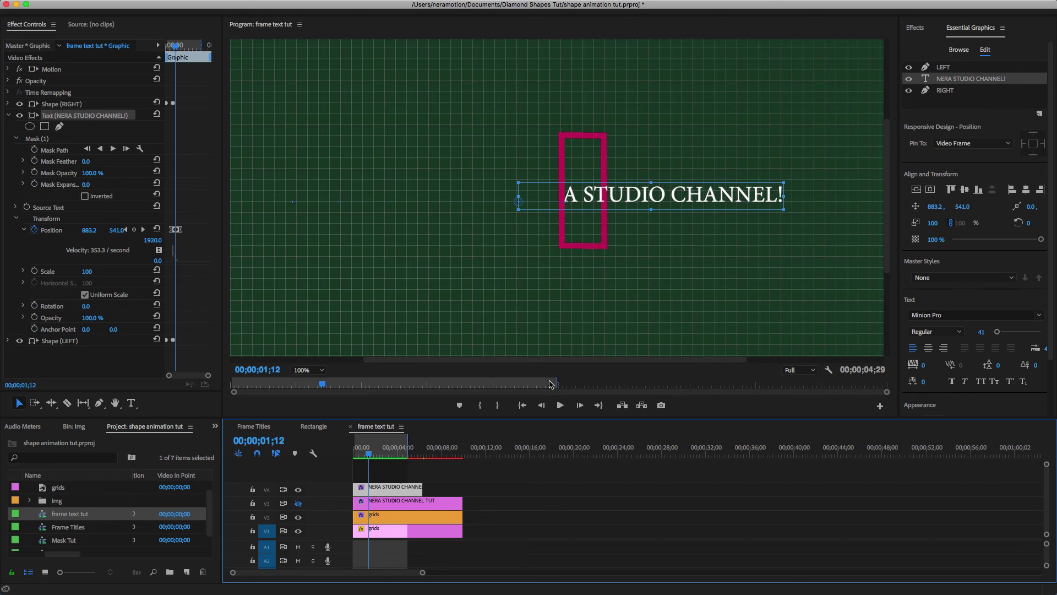
key("Home")
key("space")
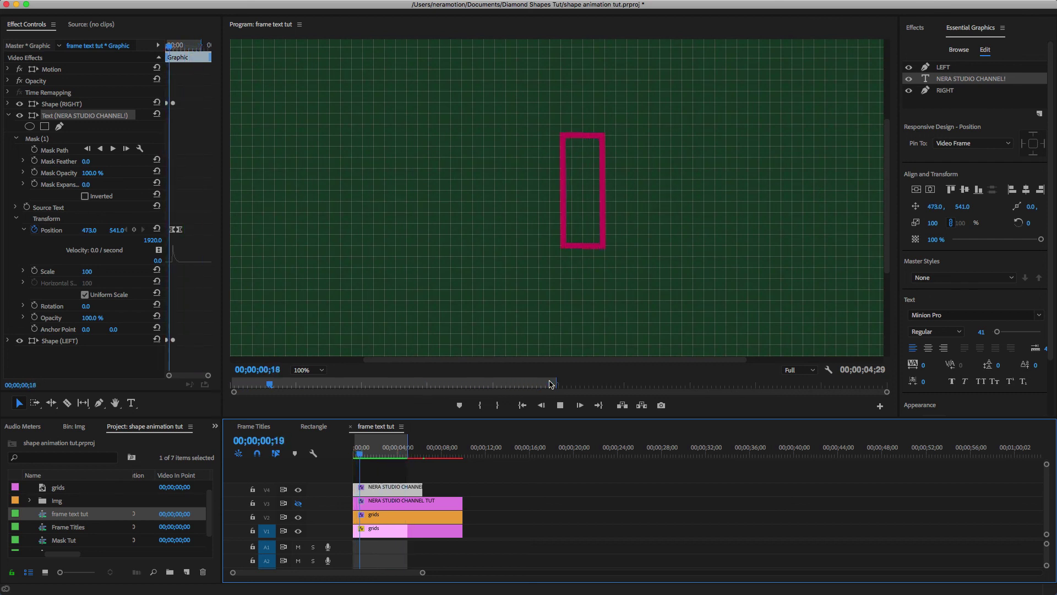
key("space")
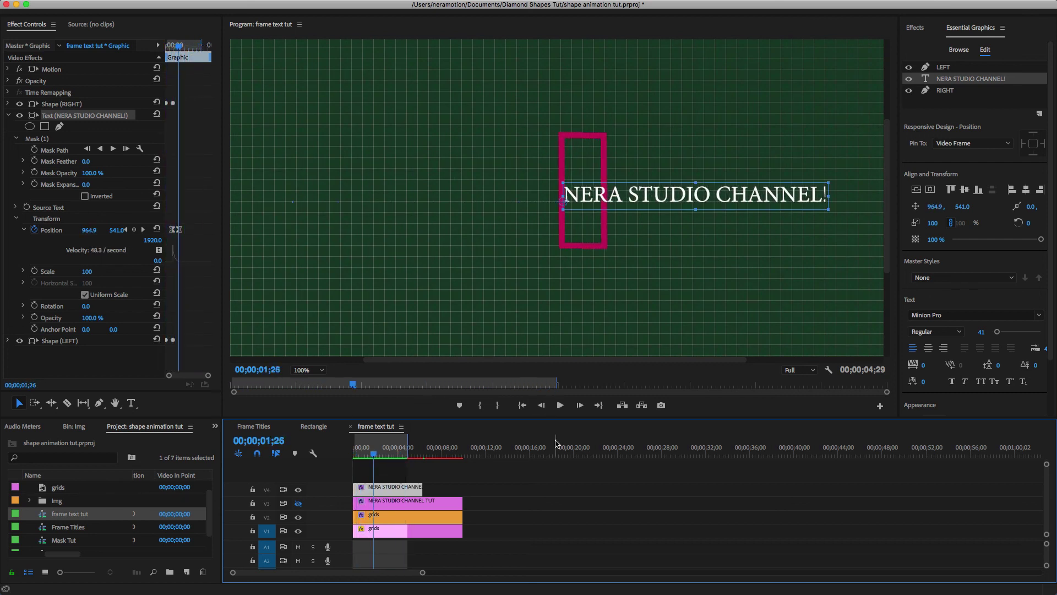
Switch to QuickTime Player and play Final preview.mp4 to review the finished frame titles
mouse_move(567, 586)
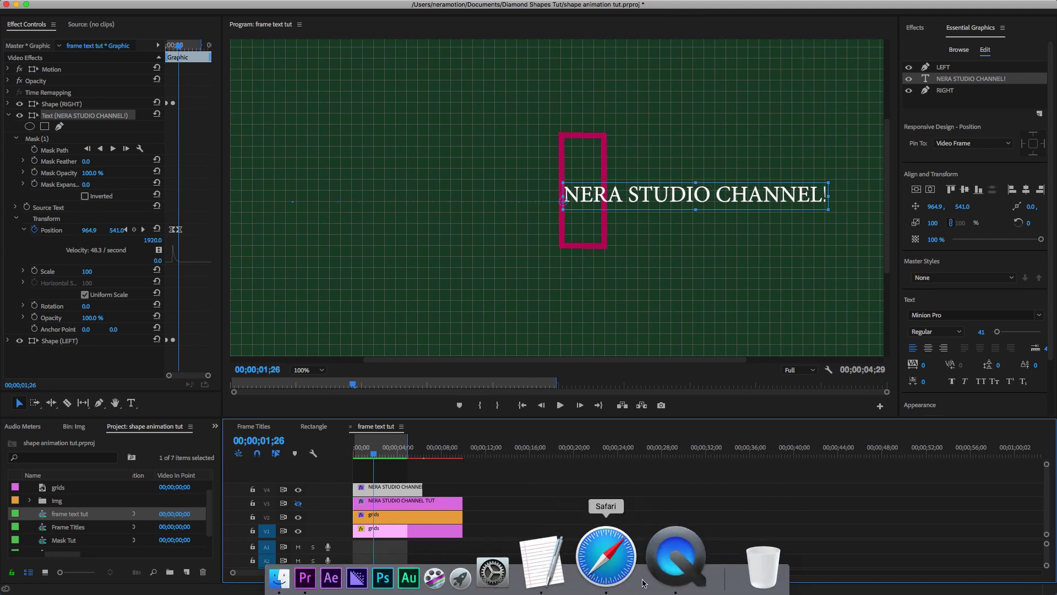
left_click(669, 567)
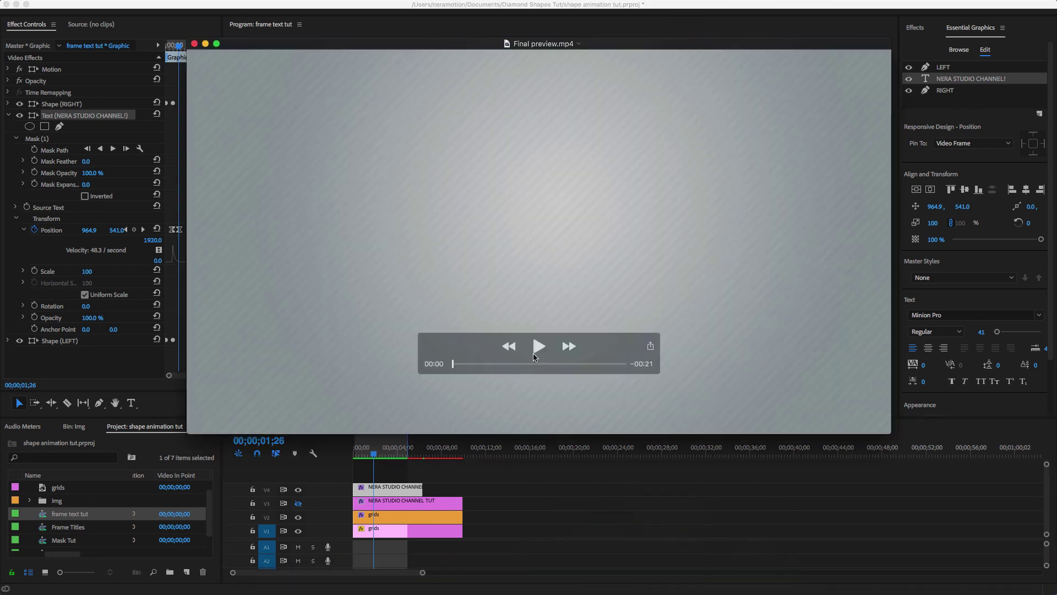
left_click(538, 345)
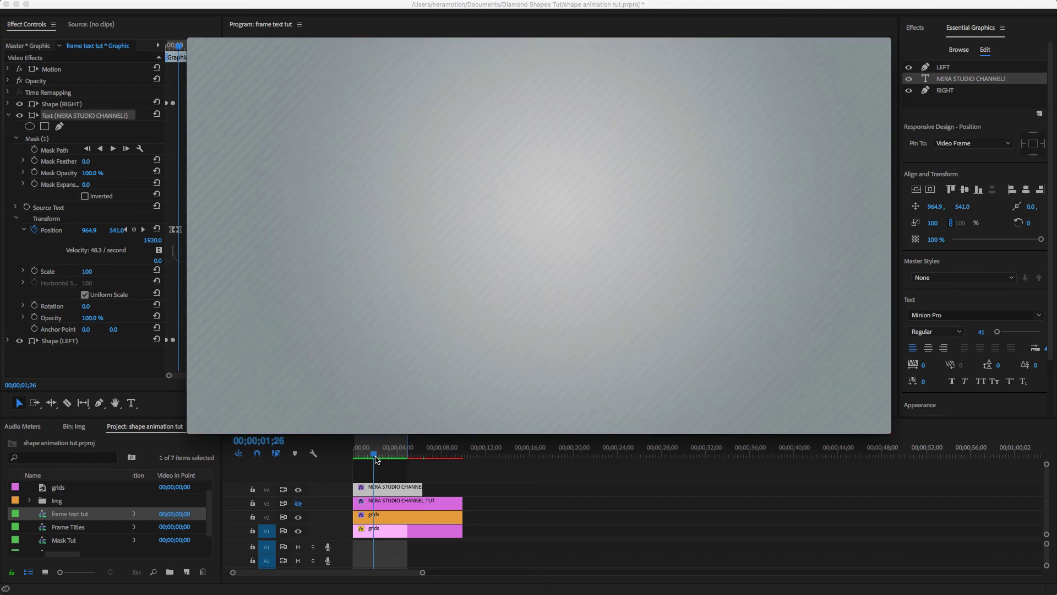
key("space")
Switch to Safari, look over the Premiere Pro 2017 lower thirds download page, and show the Nera Studio YouTube channel
mouse_move(545, 589)
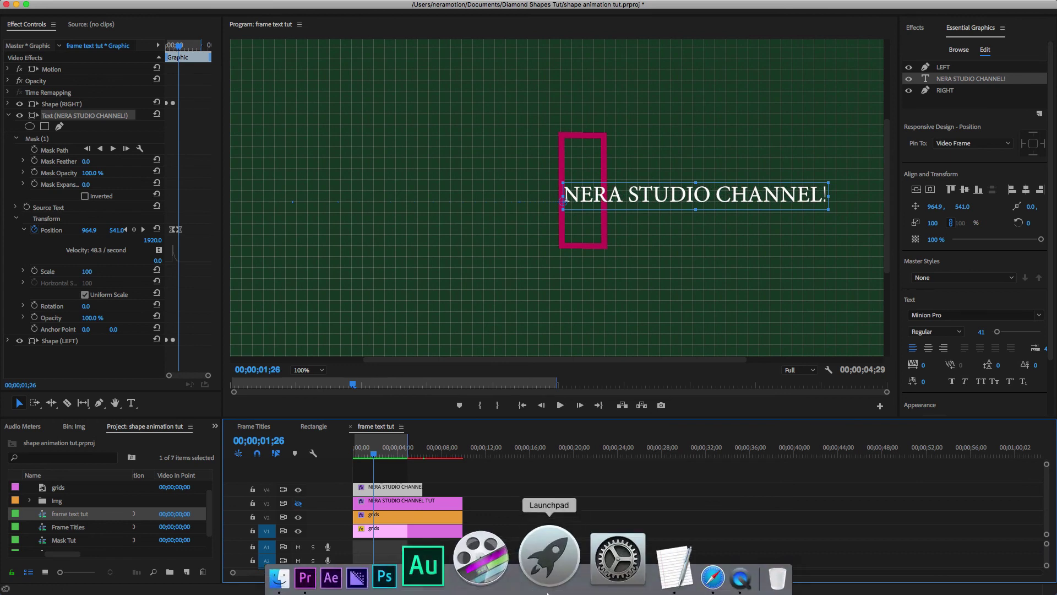
left_click(627, 578)
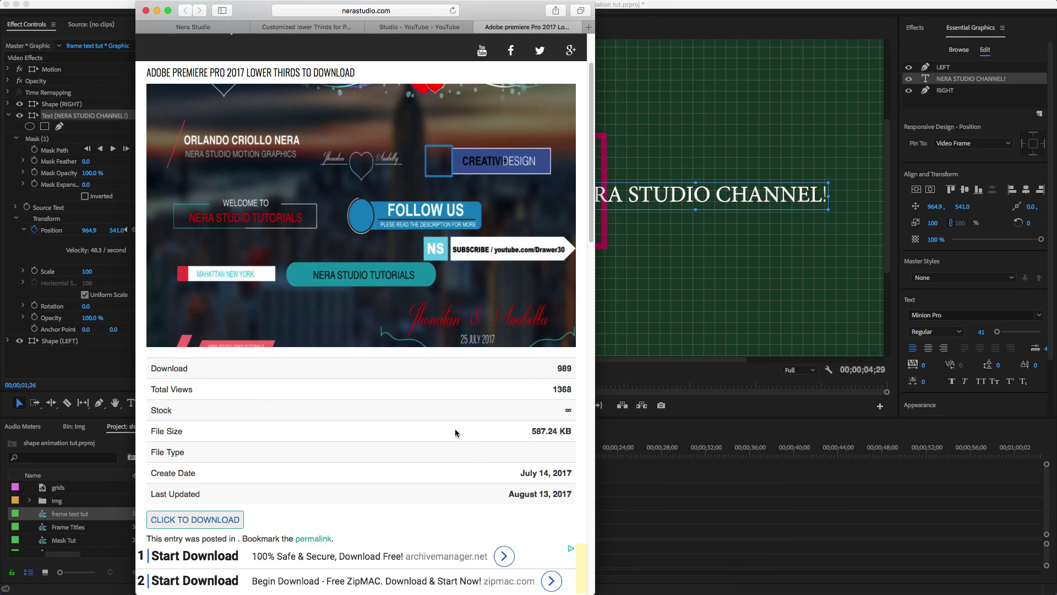
scroll(455, 431, "down", 1)
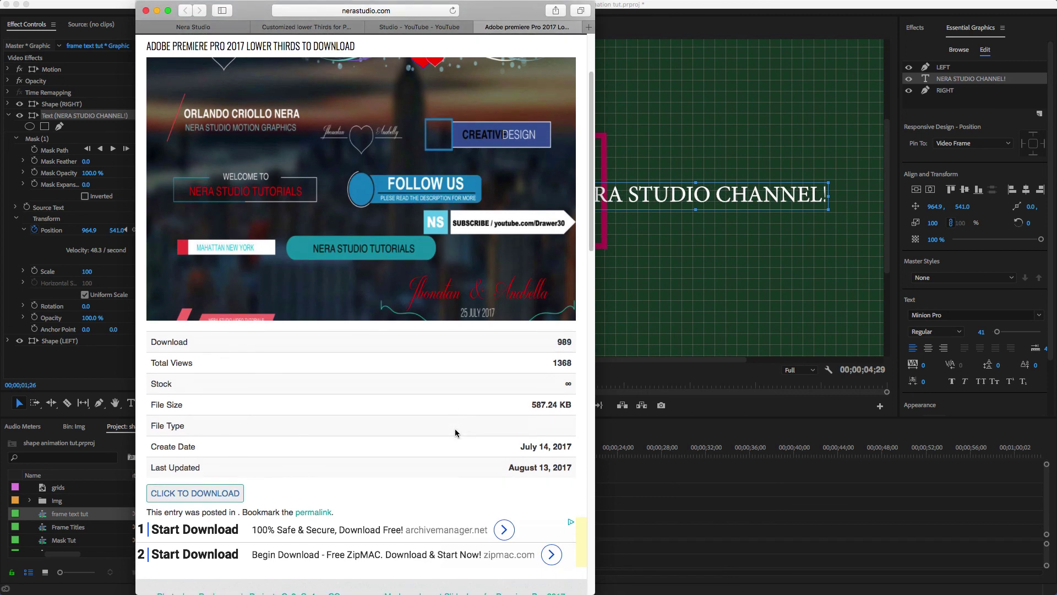
scroll(460, 435, "up", 4)
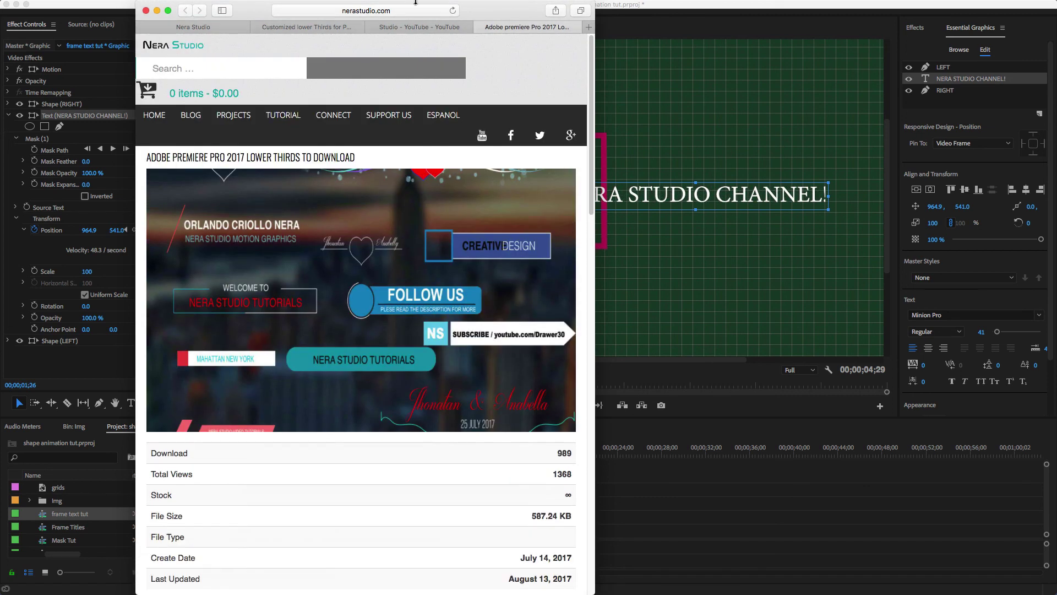
left_click(421, 27)
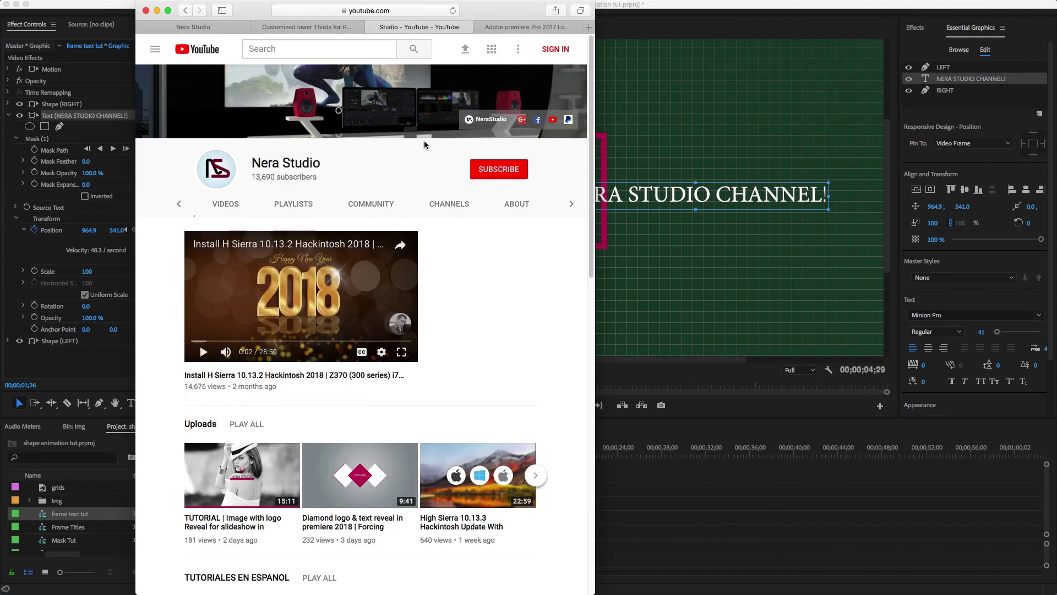